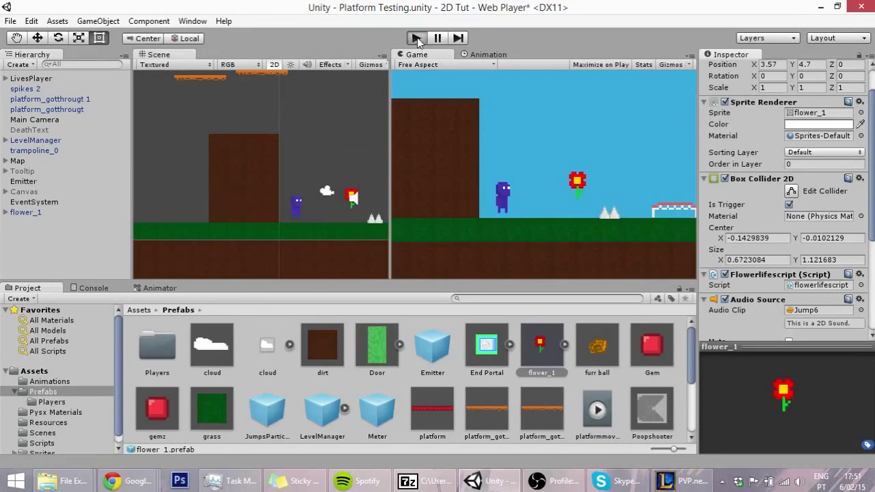
Play-test the level, walking the player into the flower and jumping to fire a furr ball.
{"action": "left_click", "coordinate": [416, 38]}
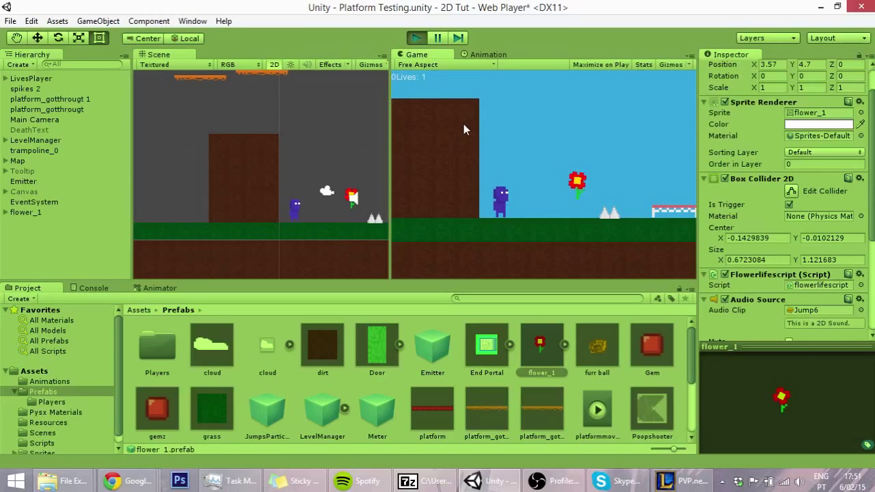
{"action": "left_click", "coordinate": [551, 248]}
{"action": "key", "text": "Right"}
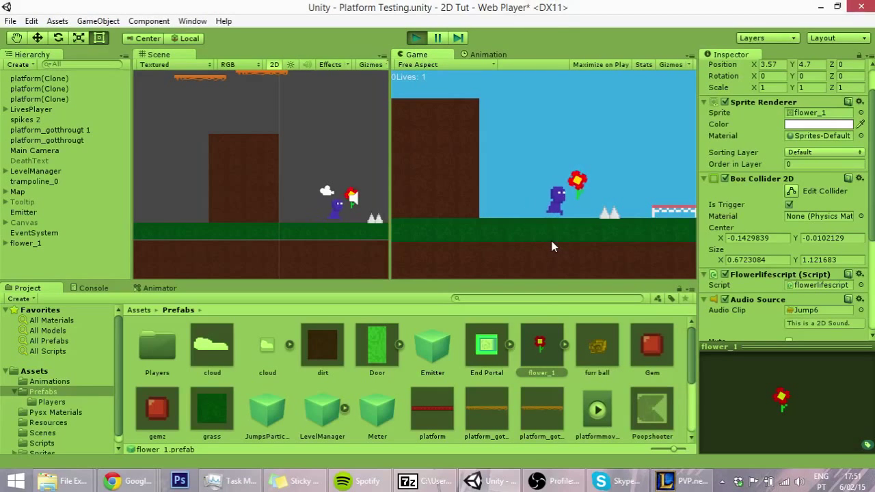
{"action": "key", "text": "Left"}
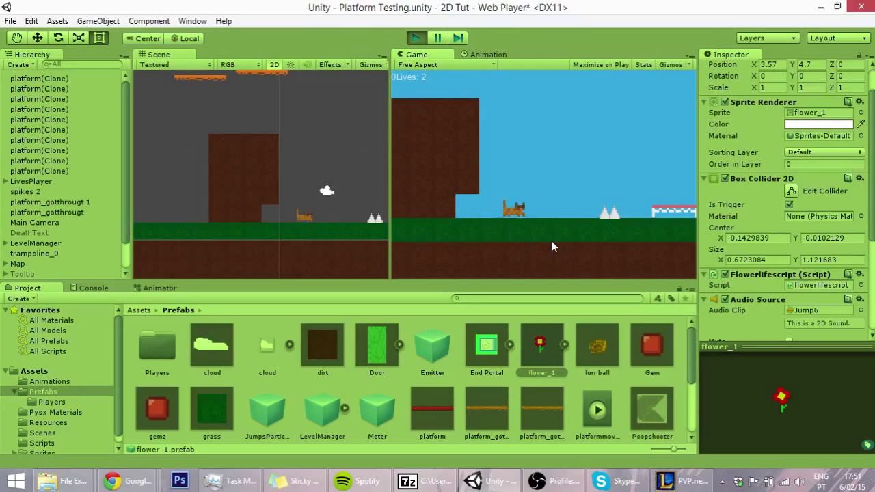
{"action": "key", "text": "space"}
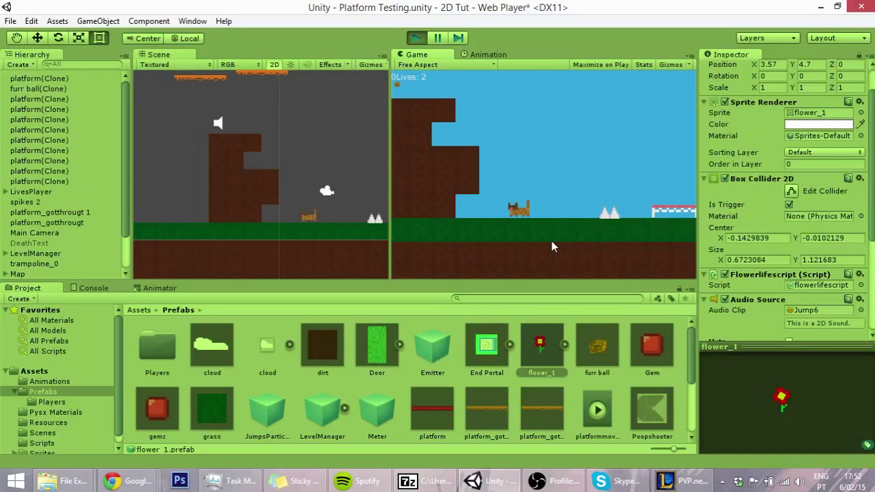
{"action": "left_click", "coordinate": [415, 39]}
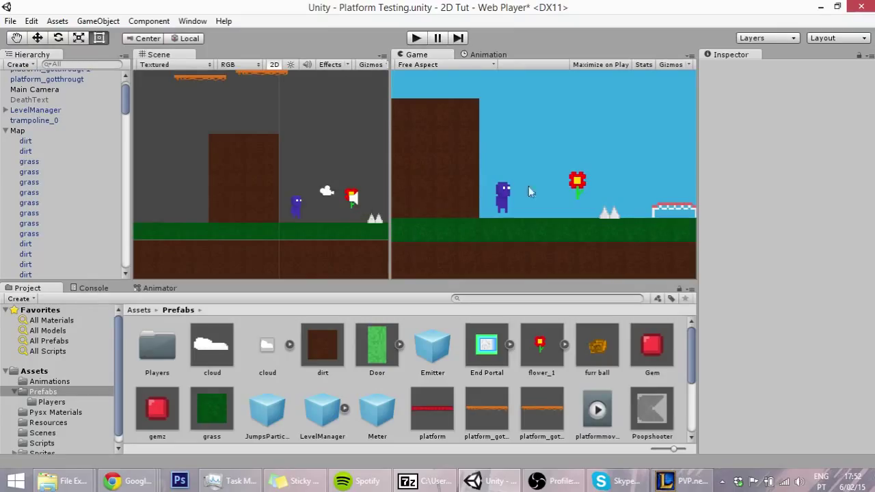
Place a second flower_1 copy above the player at roughly X 1.665, Y 4.665.
{"action": "left_click", "coordinate": [351, 195]}
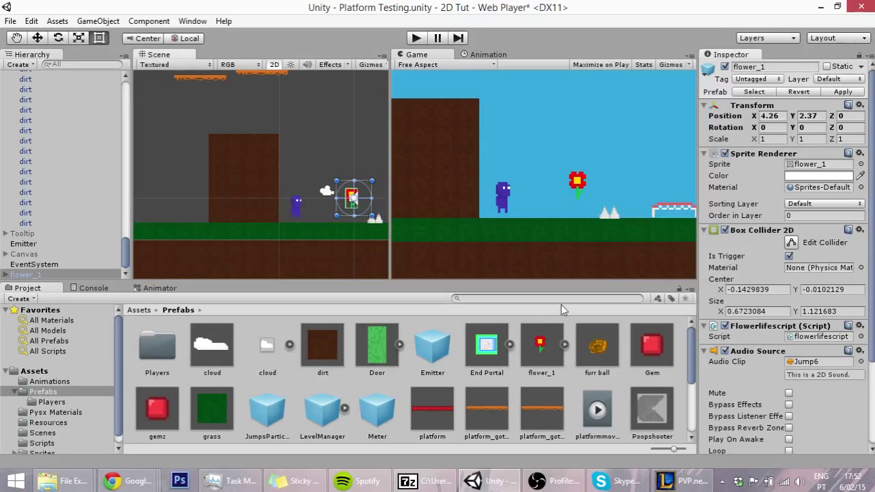
{"action": "mouse_move", "coordinate": [540, 344]}
{"action": "left_mouse_down"}
{"action": "mouse_move", "coordinate": [332, 192]}
{"action": "mouse_move", "coordinate": [308, 161]}
{"action": "left_mouse_up"}
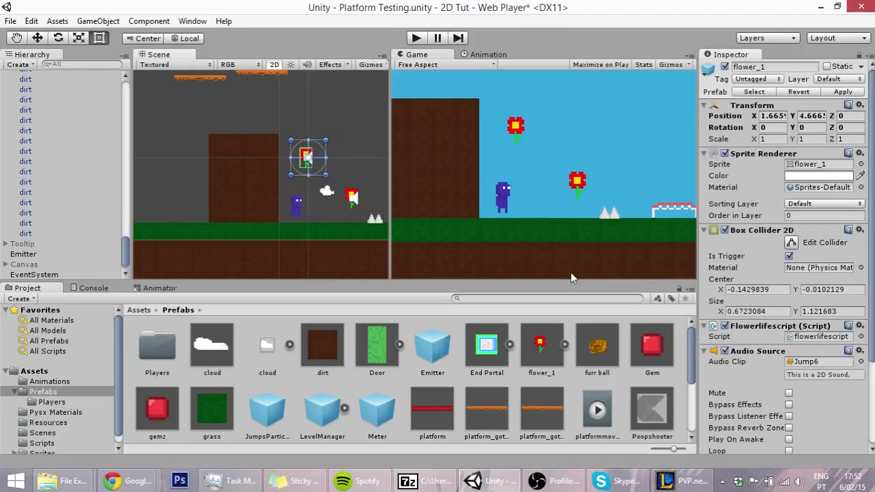
{"action": "left_click", "coordinate": [746, 80]}
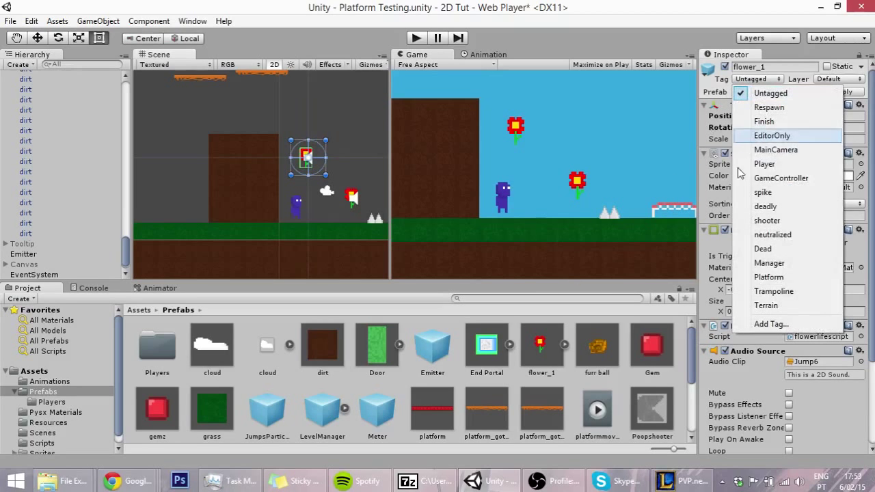
Add the new tags Flower and Furball to the tag list.
{"action": "left_click", "coordinate": [767, 325]}
{"action": "left_click", "coordinate": [805, 224]}
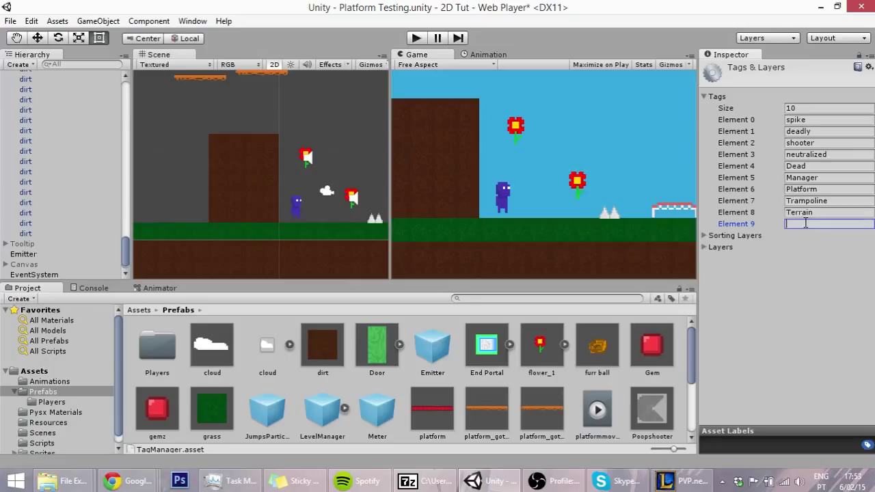
{"action": "type", "text": "Flower"}
{"action": "key", "text": "Return"}
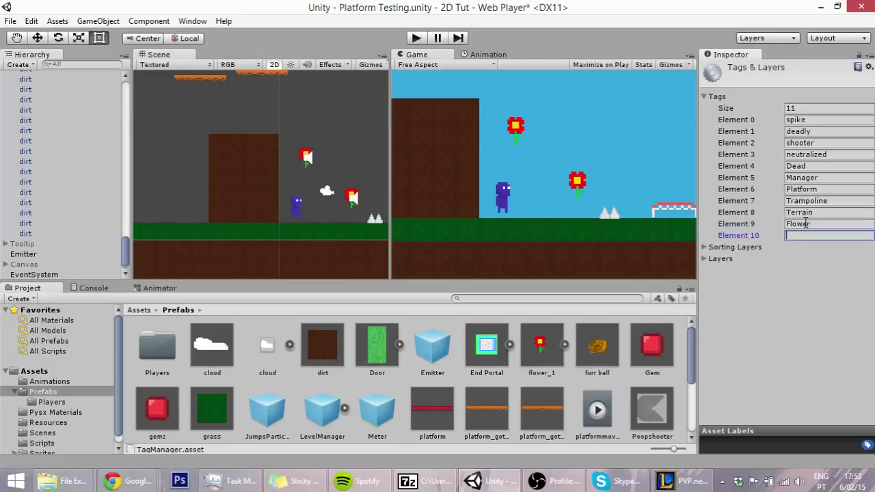
{"action": "type", "text": "Furball"}
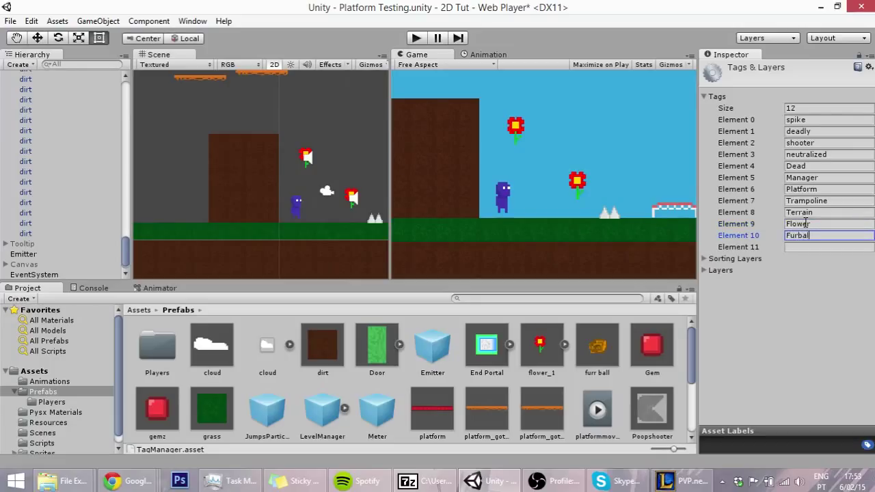
Tag the flower_1 prefab as Flower and the furr ball prefab as Furball.
{"action": "left_click", "coordinate": [541, 349]}
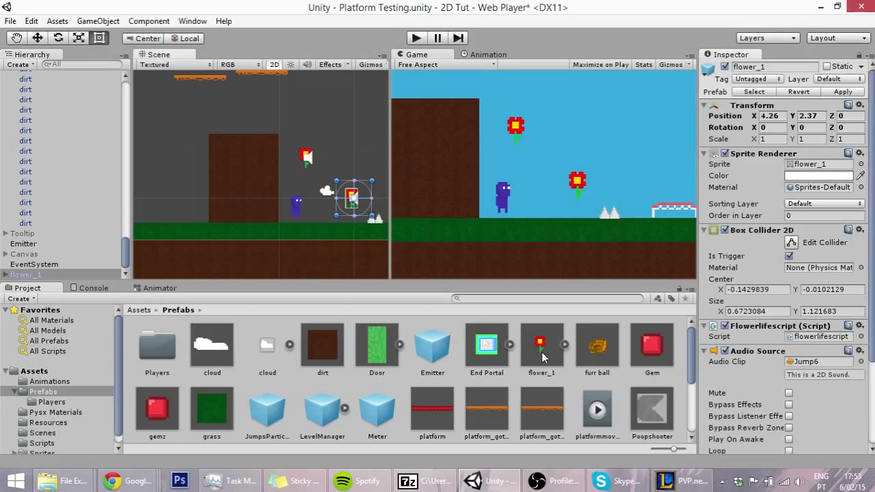
{"action": "left_click", "coordinate": [752, 79]}
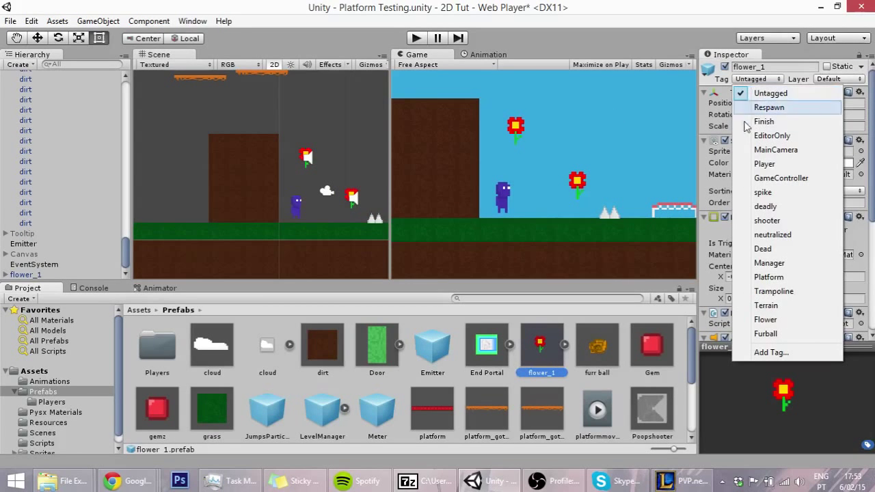
{"action": "left_click", "coordinate": [765, 319]}
{"action": "left_click", "coordinate": [594, 350]}
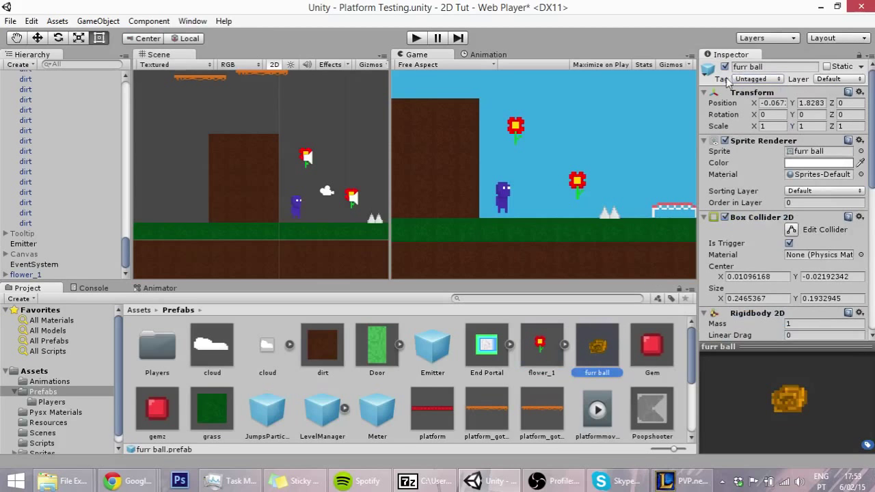
{"action": "left_click", "coordinate": [751, 79]}
{"action": "left_click", "coordinate": [765, 334]}
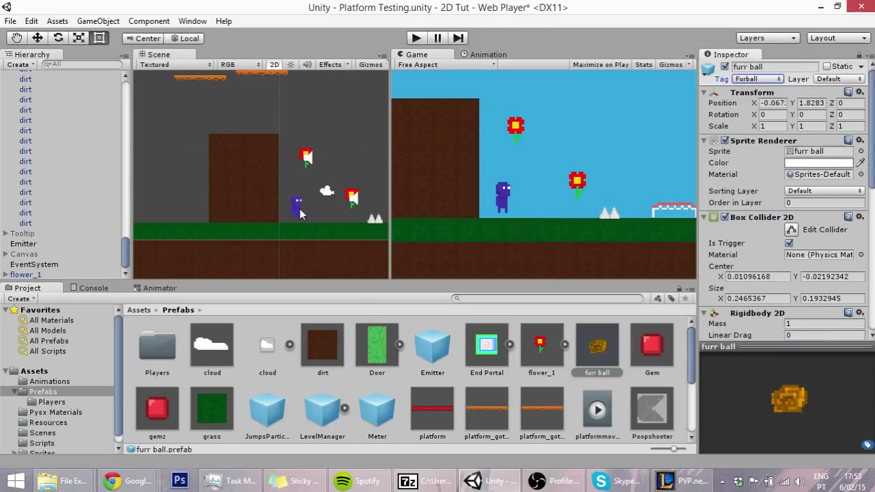
Find the furr ball prefab's furrBall script in the Inspector.
{"action": "left_click", "coordinate": [588, 346]}
{"action": "scroll", "coordinate": [791, 190], "scroll_direction": "down", "scroll_amount": 2}
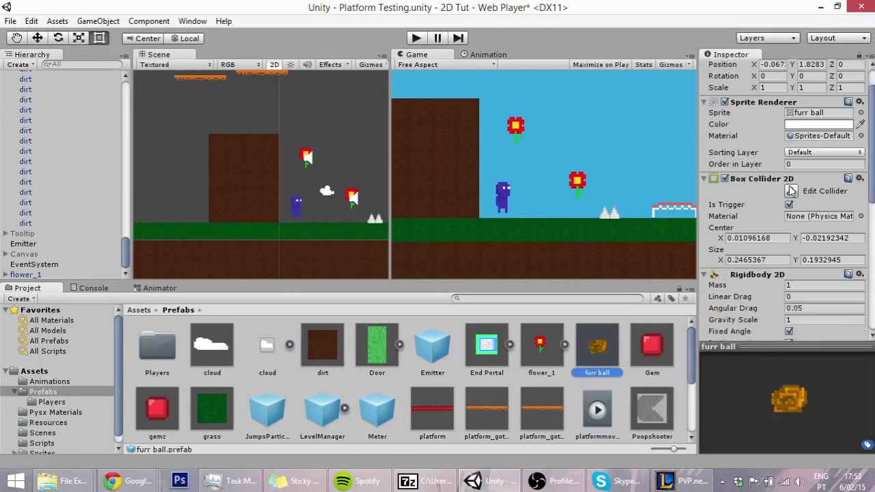
{"action": "scroll", "coordinate": [791, 191], "scroll_direction": "down", "scroll_amount": 2}
{"action": "scroll", "coordinate": [791, 191], "scroll_direction": "down", "scroll_amount": 1}
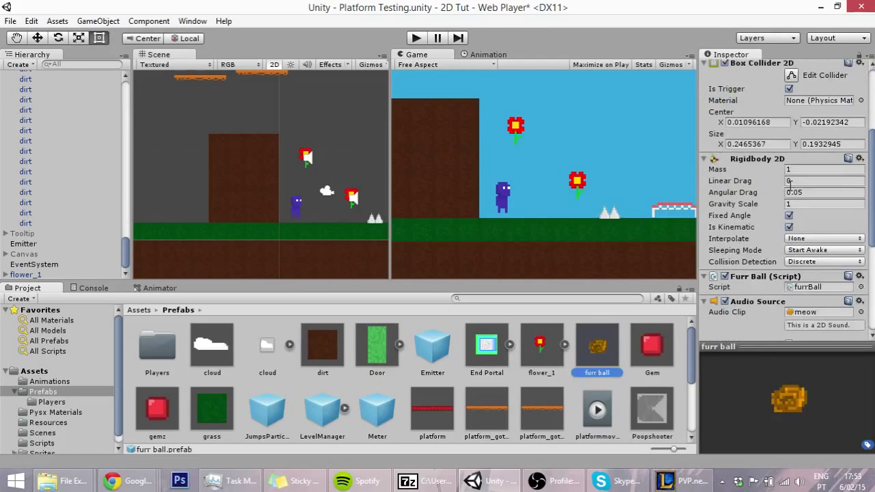
{"action": "left_click", "coordinate": [811, 287]}
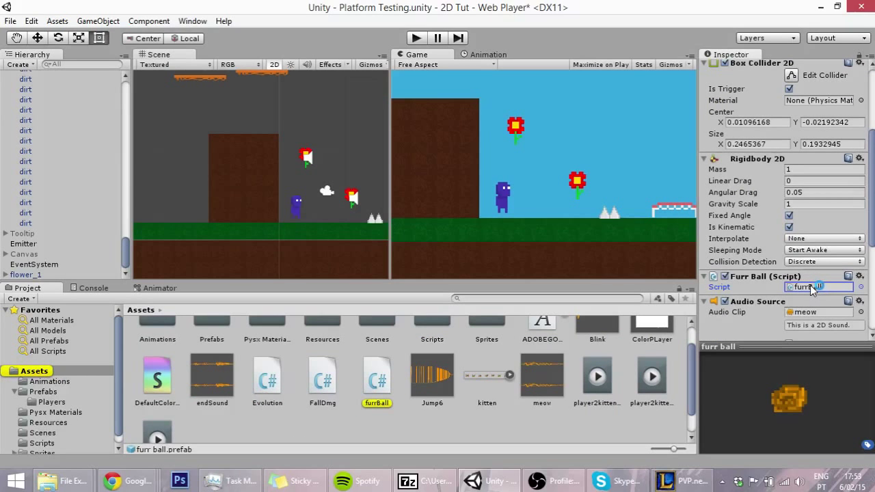
Open furrBall.cs and duplicate the Player tag comparison after a new && on line 28.
{"action": "double_click", "coordinate": [810, 288]}
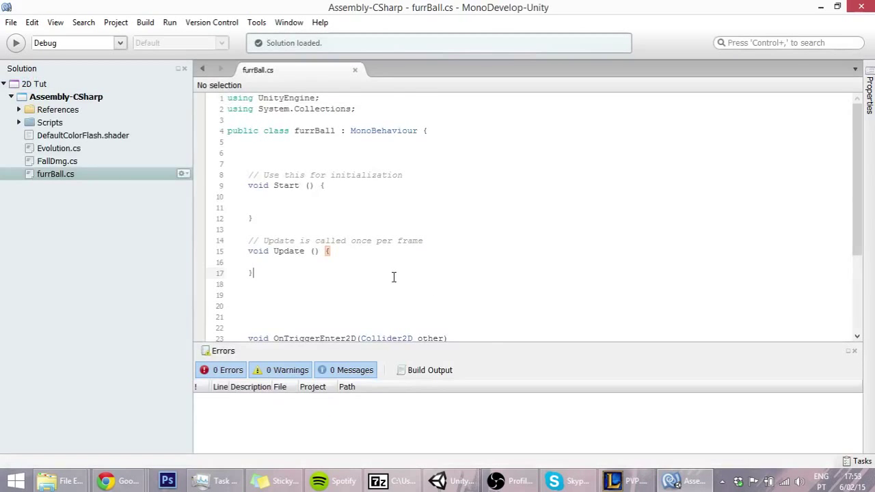
{"action": "scroll", "coordinate": [394, 277], "scroll_direction": "down", "scroll_amount": 4}
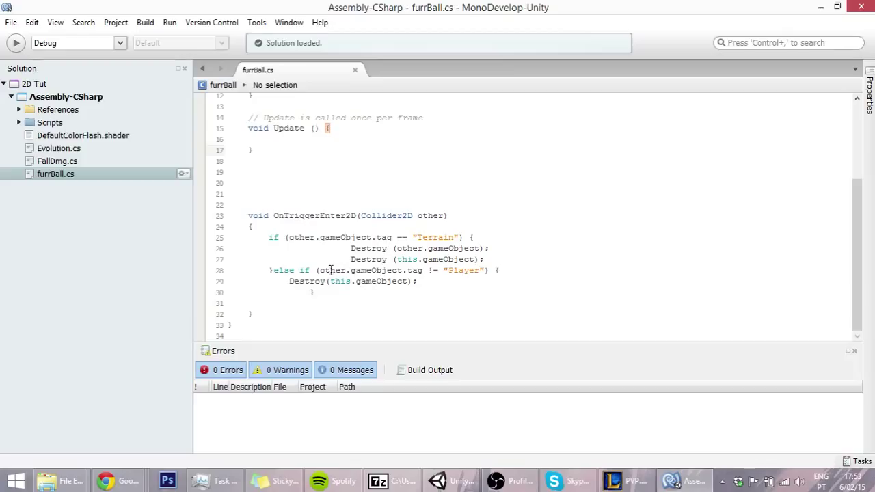
{"action": "left_click", "coordinate": [486, 270]}
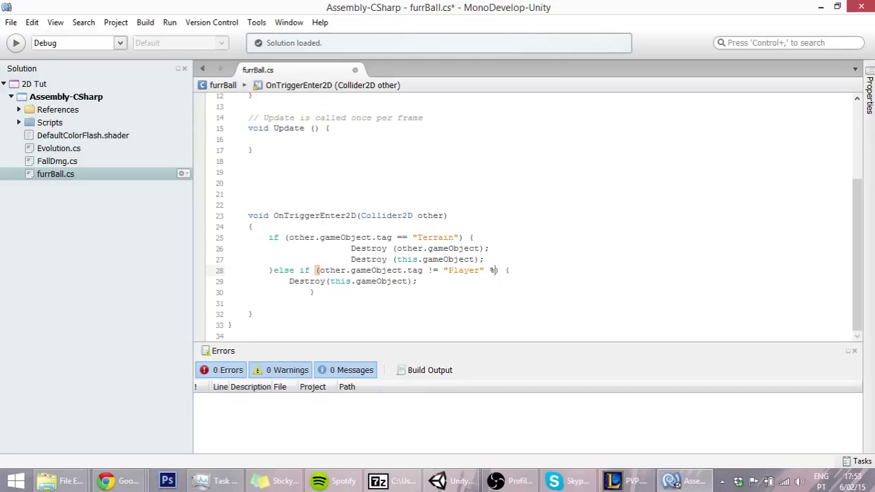
{"action": "type", "text": "&&"}
{"action": "key", "text": "Left"}
{"action": "key", "text": "Left"}
{"action": "key", "text": "shift+Left"}
{"action": "key", "text": "shift+Left"}
{"action": "key", "text": "shift+Left"}
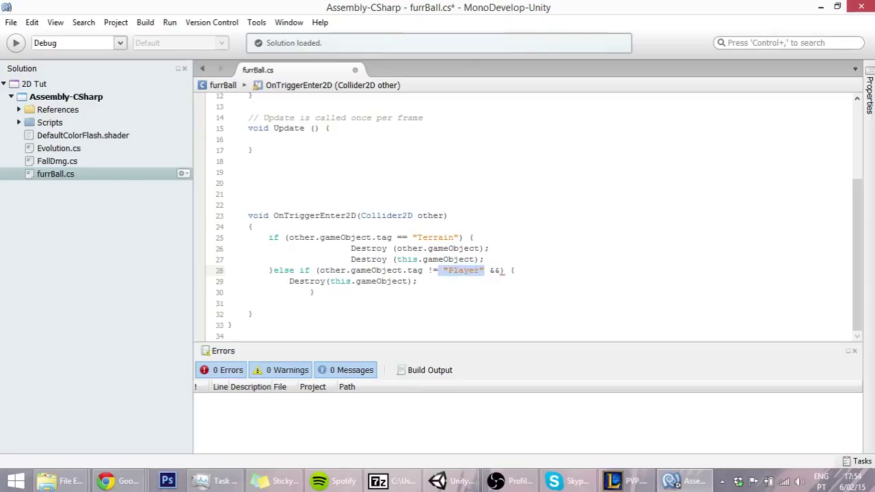
{"action": "key", "text": "shift+Left"}
{"action": "key", "text": "shift+Left"}
{"action": "key", "text": "shift+Left"}
{"action": "key", "text": "shift+Left"}
{"action": "key", "text": "shift+Left"}
{"action": "key", "text": "shift+Left"}
{"action": "key", "text": "shift+Left"}
{"action": "key", "text": "shift+Left"}
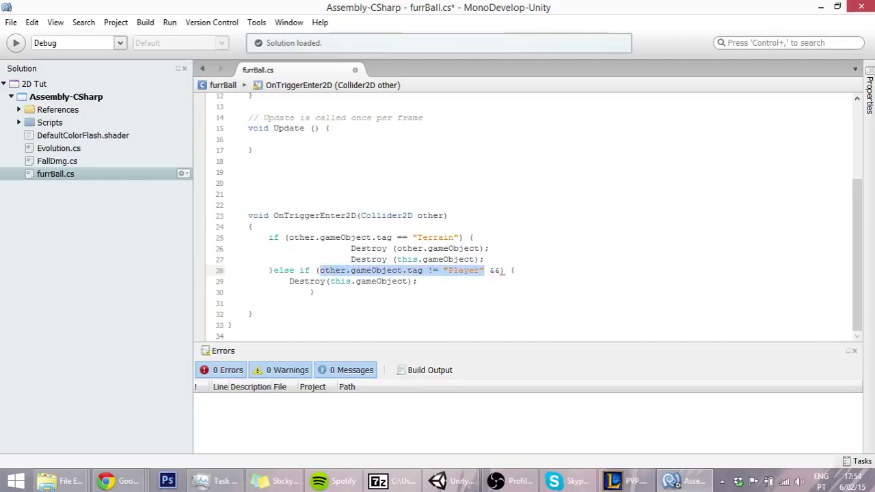
{"action": "key", "text": "ctrl+c"}
{"action": "left_click", "coordinate": [501, 270]}
{"action": "key", "text": "ctrl+v"}
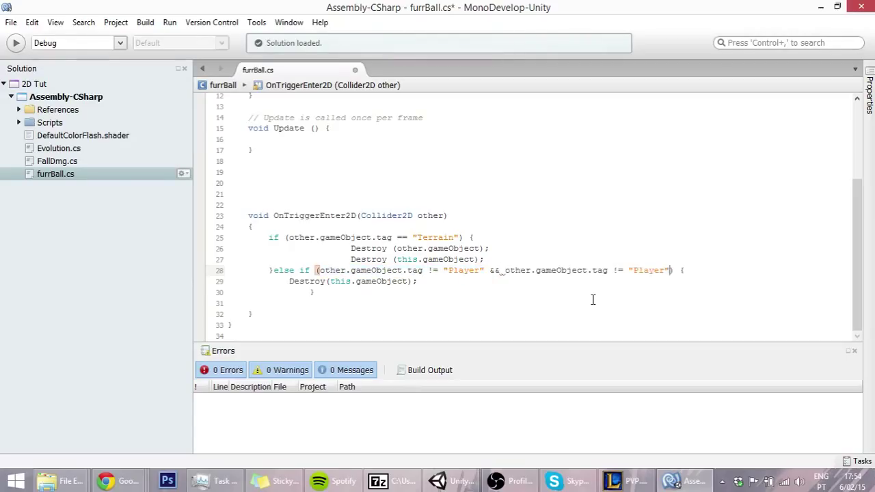
Turn the copies into tag != "Flower" && tag != "Furball" checks.
{"action": "key", "text": "Left"}
{"action": "key", "text": "BackSpace"}
{"action": "key", "text": "BackSpace"}
{"action": "key", "text": "BackSpace"}
{"action": "key", "text": "BackSpace"}
{"action": "key", "text": "BackSpace"}
{"action": "type", "text": "E"}
{"action": "key", "text": "BackSpace"}
{"action": "type", "text": "Flo"}
{"action": "type", "text": "wer\"v"}
{"action": "key", "text": "BackSpace"}
{"action": "type", "text": "&&"}
{"action": "key", "text": "ctrl+v"}
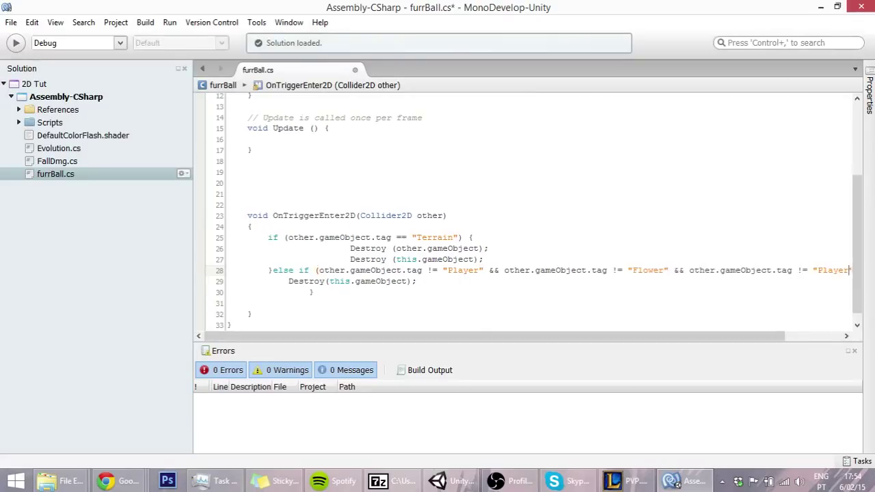
{"action": "key", "text": "BackSpace"}
{"action": "key", "text": "BackSpace"}
{"action": "key", "text": "BackSpace"}
{"action": "key", "text": "BackSpace"}
{"action": "key", "text": "BackSpace"}
{"action": "key", "text": "BackSpace"}
{"action": "type", "text": "Furba"}
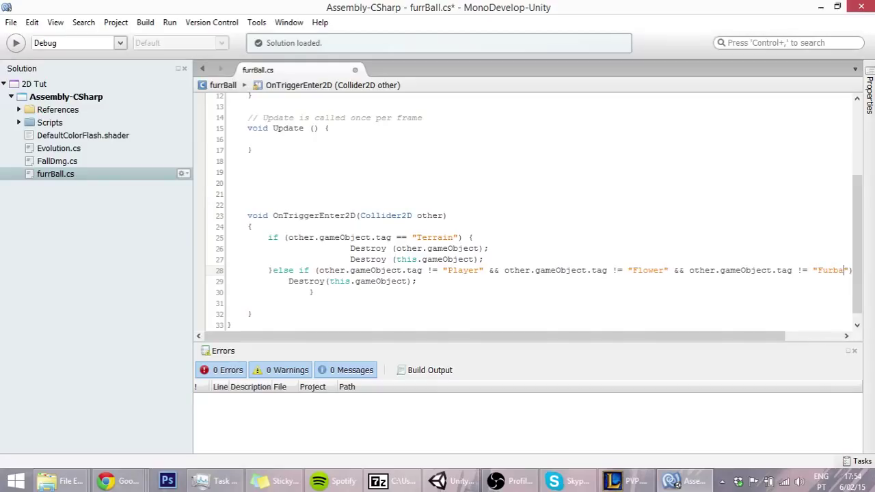
{"action": "type", "text": "ll"}
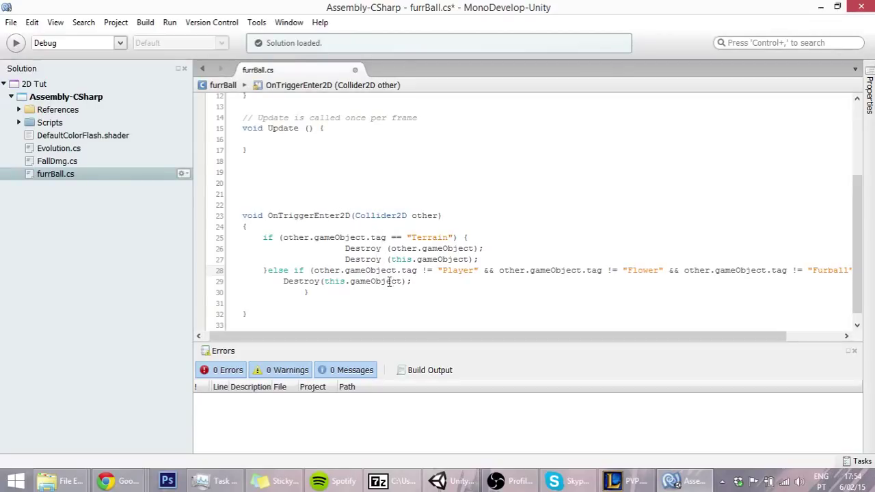
Save and build the script with F8, then go back to Unity.
{"action": "left_click_drag", "start_coordinate": [395, 270], "coordinate": [465, 270]}
{"action": "left_click_drag", "start_coordinate": [607, 270], "coordinate": [654, 270]}
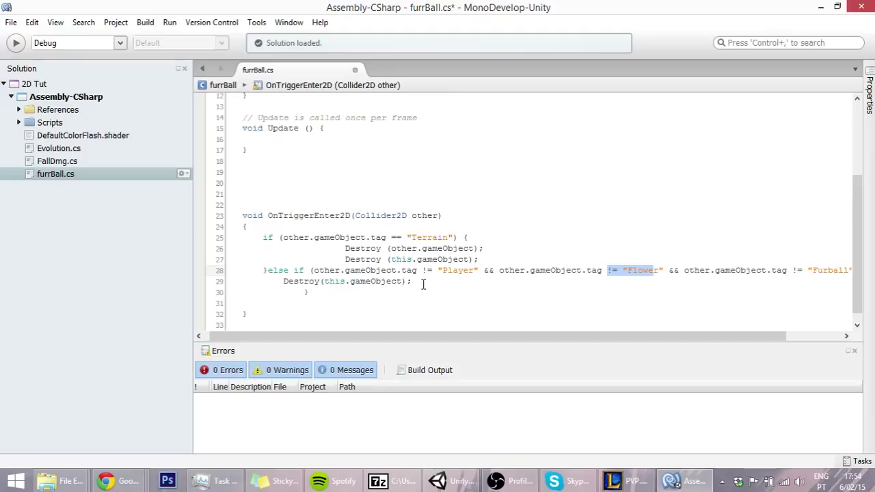
{"action": "key", "text": "F8"}
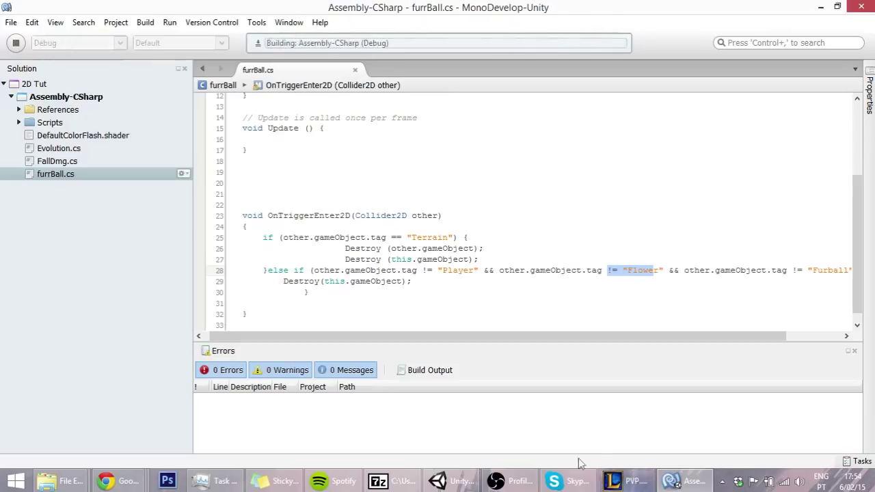
{"action": "mouse_move", "coordinate": [567, 481]}
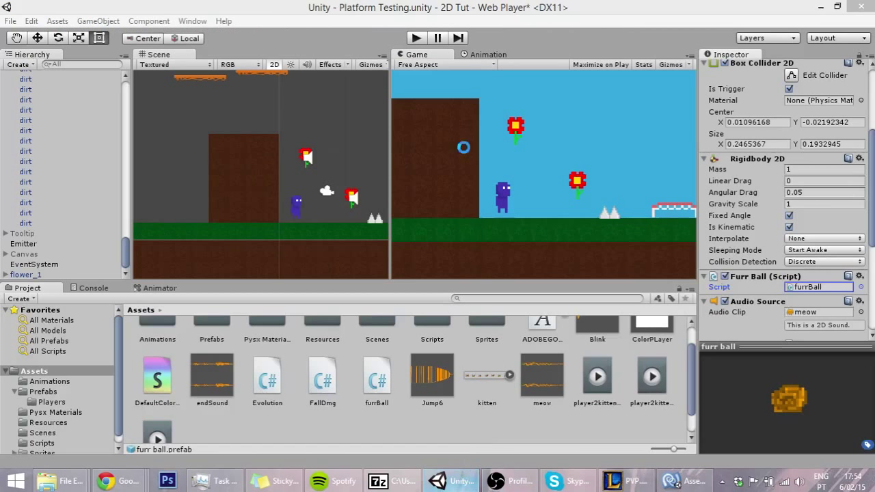
{"action": "left_click", "coordinate": [449, 481]}
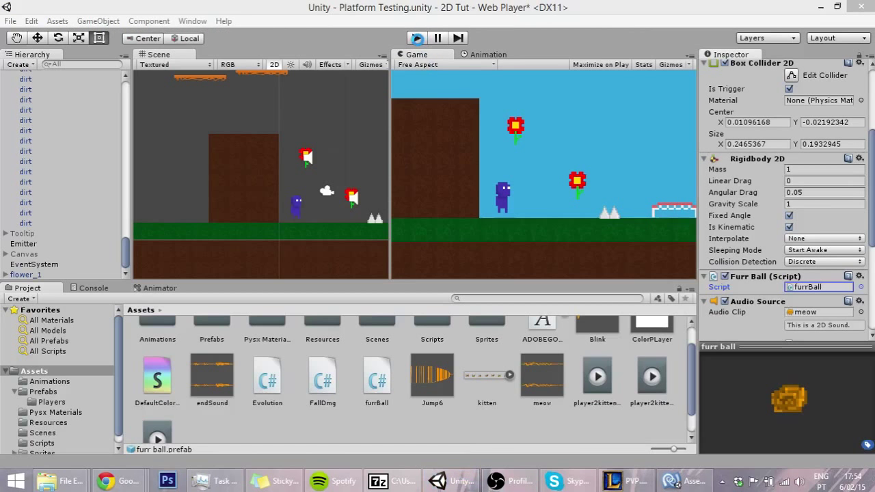
Play-test the level, jumping the cat to grab the upper flower and fire furr balls.
{"action": "left_click", "coordinate": [417, 40]}
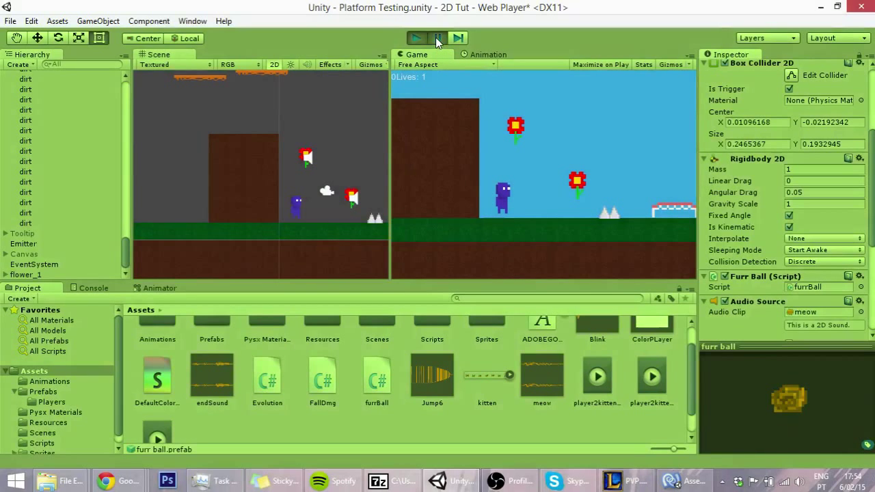
{"action": "key", "text": "space"}
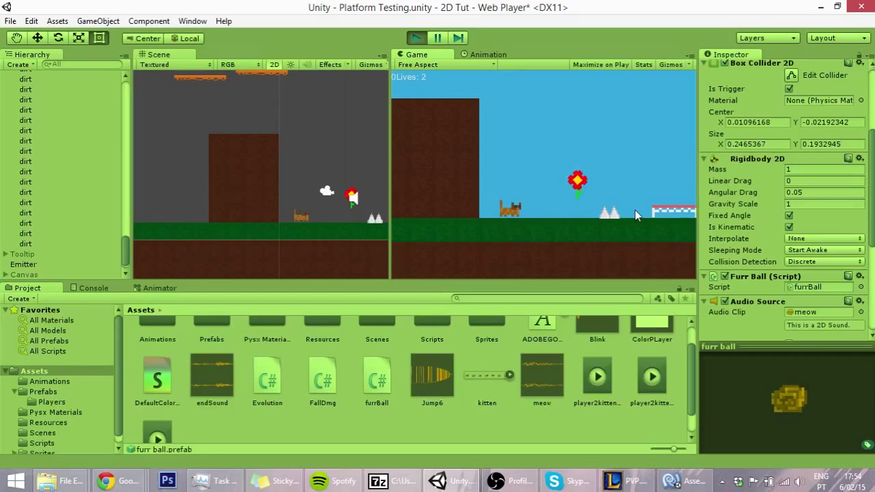
{"action": "key", "text": "space"}
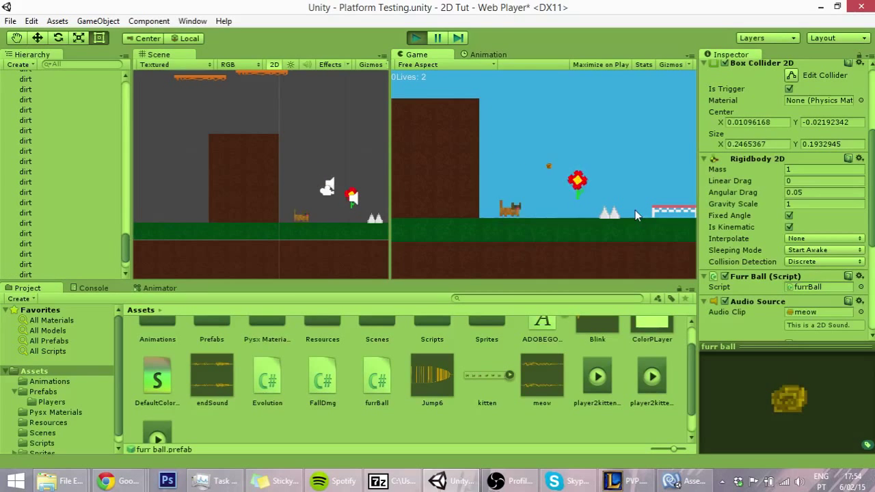
{"action": "key", "text": "space"}
{"action": "key", "text": "space"}
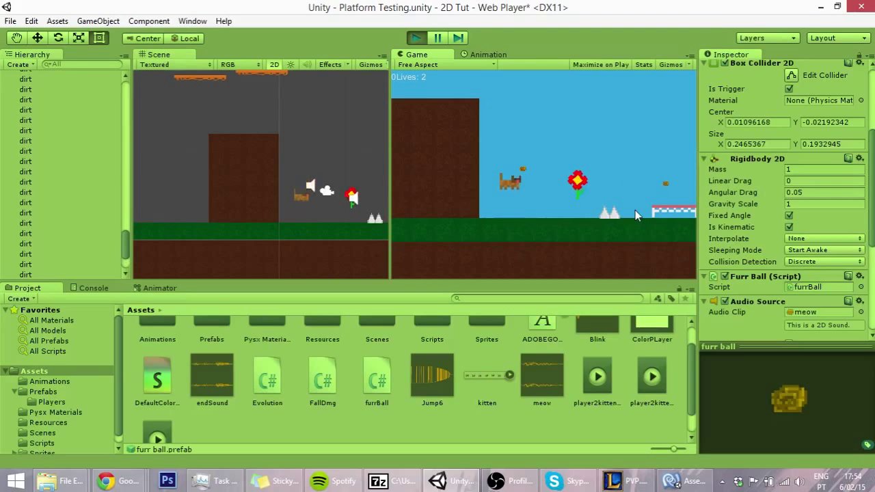
{"action": "key", "text": "space"}
{"action": "key", "text": "space"}
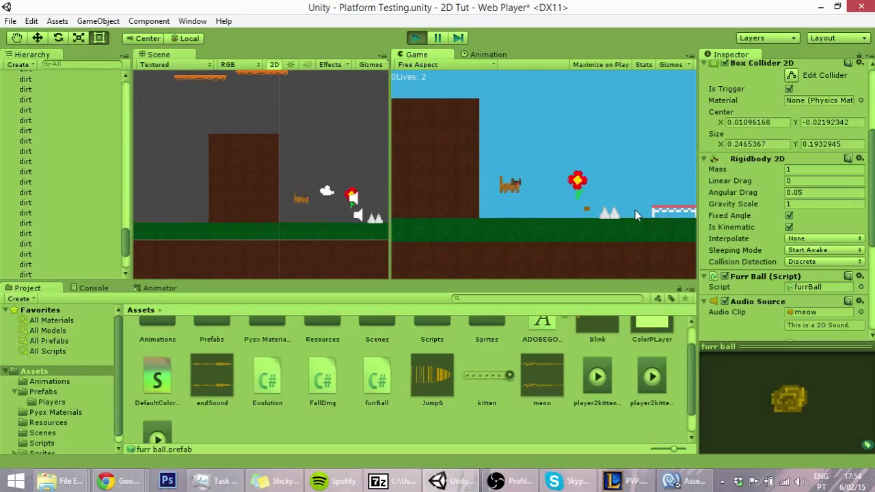
{"action": "key", "text": "space"}
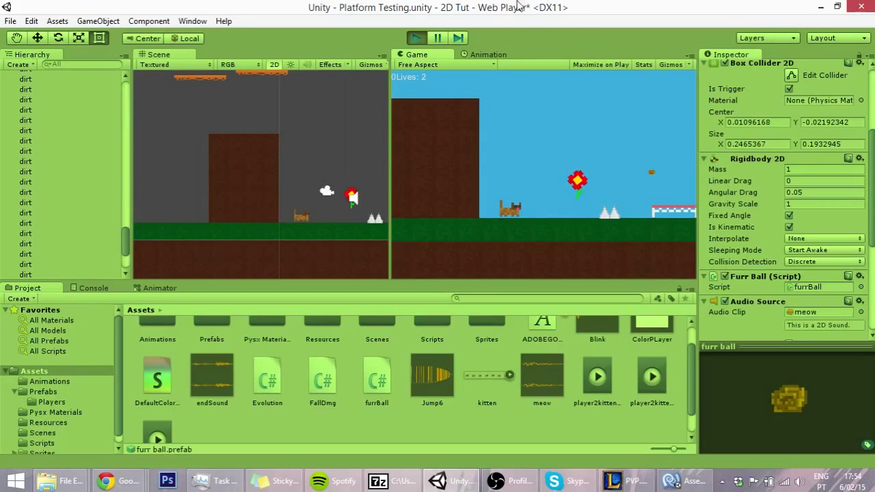
{"action": "key", "text": "space"}
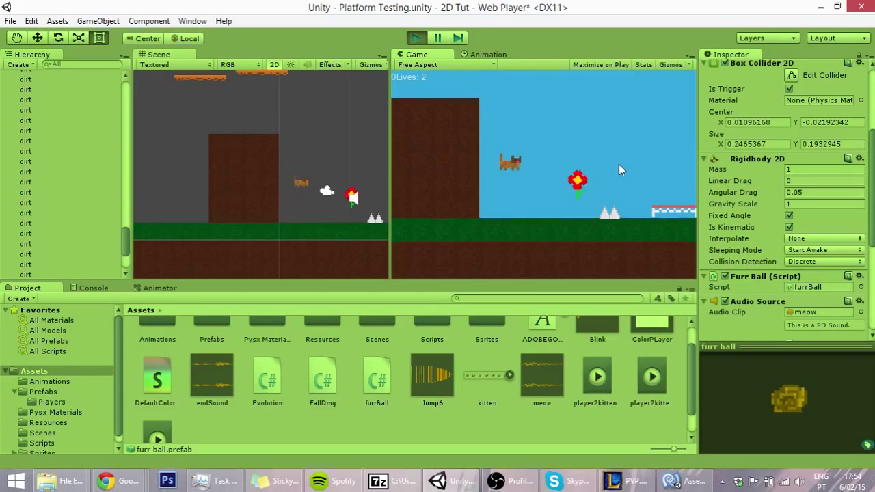
{"action": "key", "text": "space"}
Look over the furrBall script code in MonoDevelop, then return to Unity.
{"action": "key", "text": "alt+Tab"}
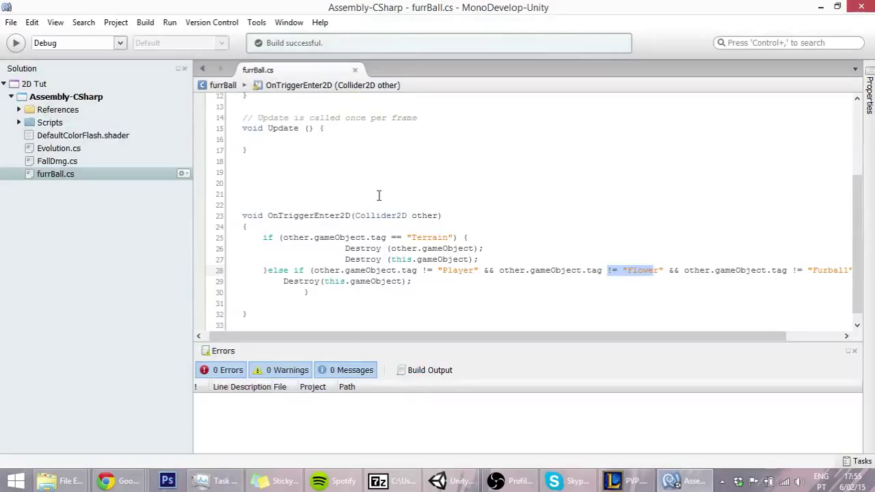
{"action": "scroll", "coordinate": [382, 196], "scroll_direction": "up", "scroll_amount": 2}
{"action": "scroll", "coordinate": [382, 196], "scroll_direction": "up", "scroll_amount": 2}
{"action": "scroll", "coordinate": [383, 195], "scroll_direction": "up", "scroll_amount": 1}
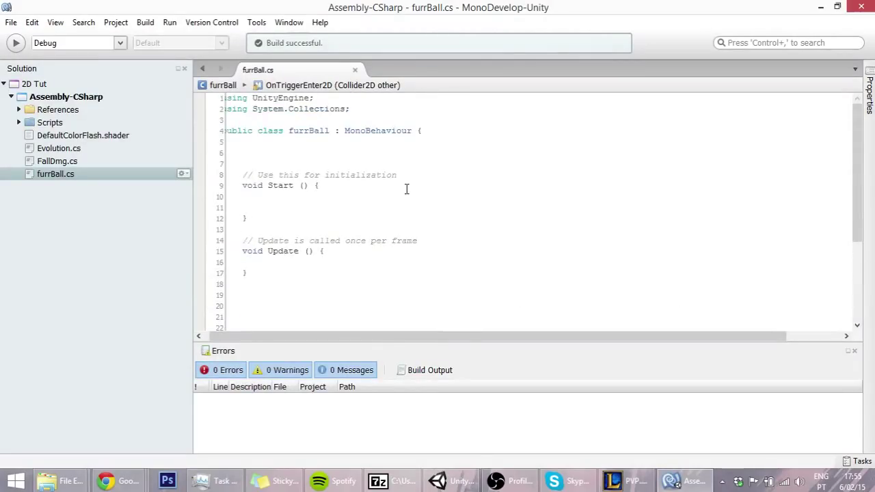
{"action": "left_click", "coordinate": [453, 482]}
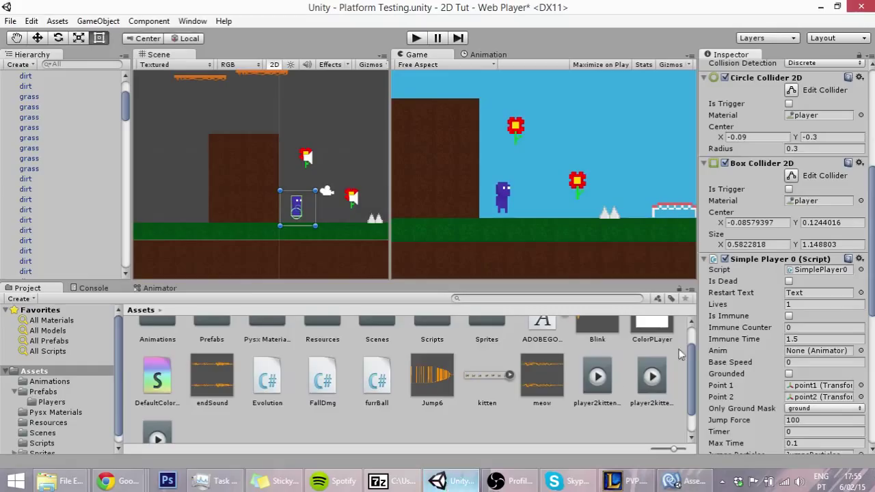
Scroll the player's Inspector to Evolution (Script) and open it in MonoDevelop.
{"action": "scroll", "coordinate": [806, 280], "scroll_direction": "down", "scroll_amount": 2}
{"action": "scroll", "coordinate": [809, 282], "scroll_direction": "down", "scroll_amount": 4}
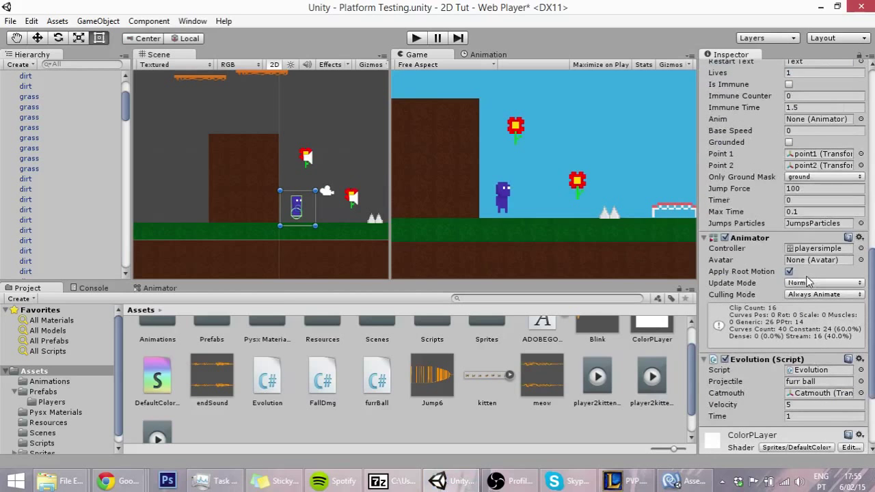
{"action": "scroll", "coordinate": [815, 268], "scroll_direction": "down", "scroll_amount": 2}
{"action": "left_click", "coordinate": [810, 294]}
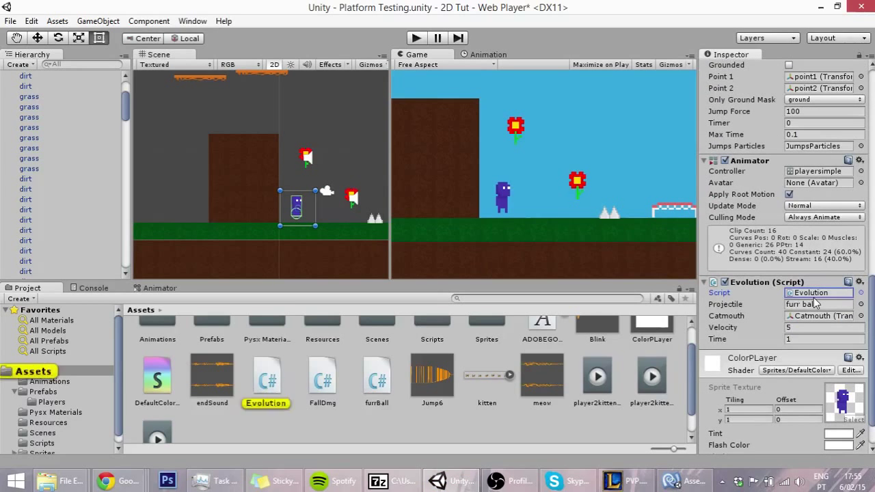
{"action": "double_click", "coordinate": [815, 297]}
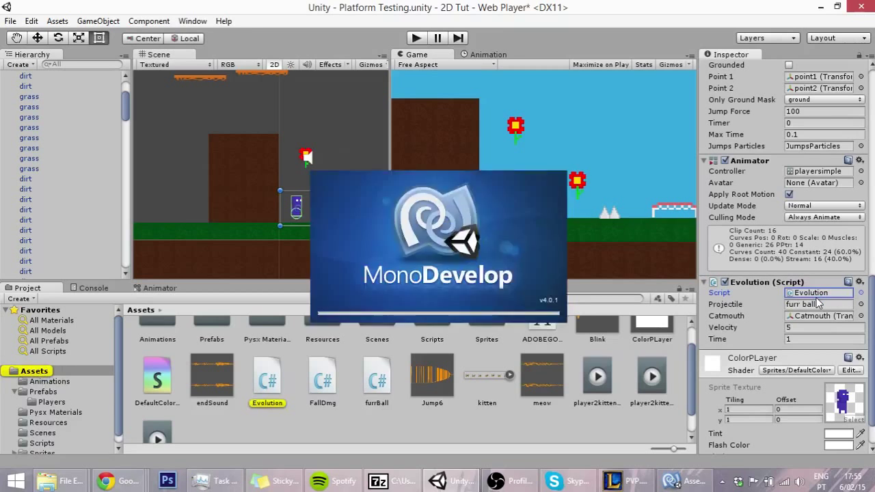
Scroll Evolution.cs to the furr ball Instantiate line and the rigidbody2D.velocity line 39.
{"action": "left_click", "coordinate": [673, 482]}
{"action": "scroll", "coordinate": [488, 225], "scroll_direction": "down", "scroll_amount": 1}
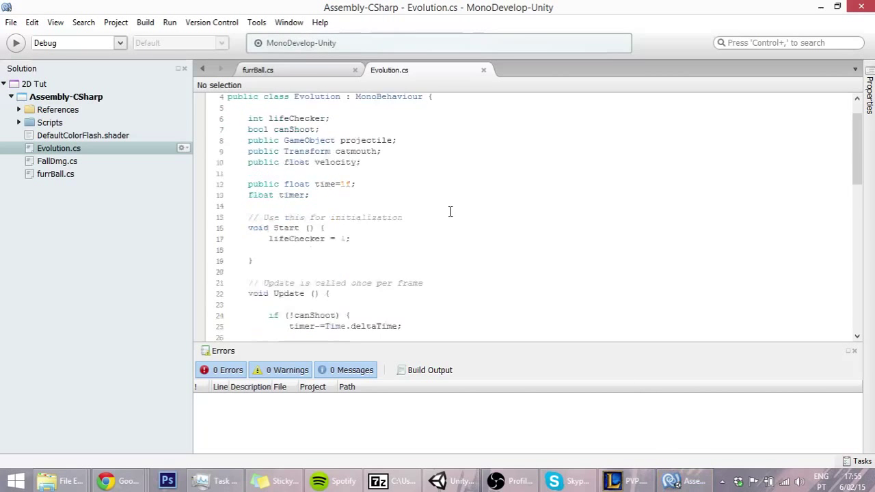
{"action": "scroll", "coordinate": [449, 212], "scroll_direction": "down", "scroll_amount": 3}
{"action": "scroll", "coordinate": [424, 221], "scroll_direction": "down", "scroll_amount": 6}
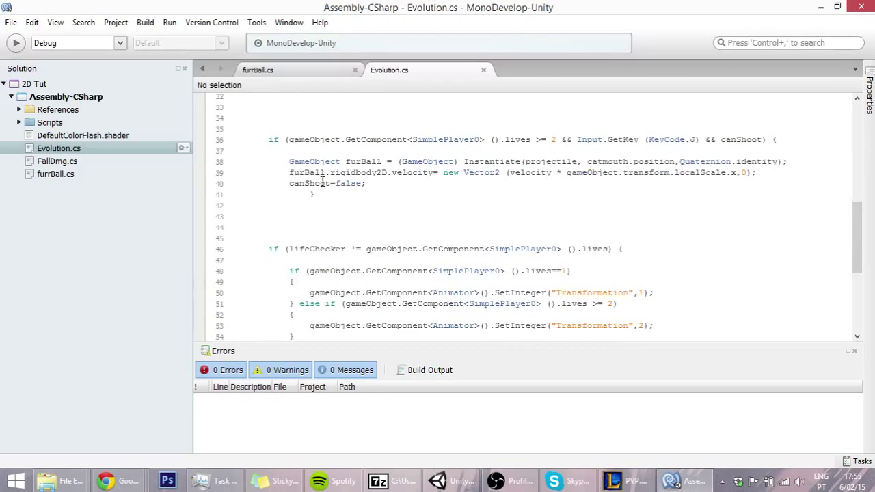
{"action": "left_click_drag", "start_coordinate": [309, 163], "coordinate": [446, 163]}
{"action": "left_click", "coordinate": [369, 174]}
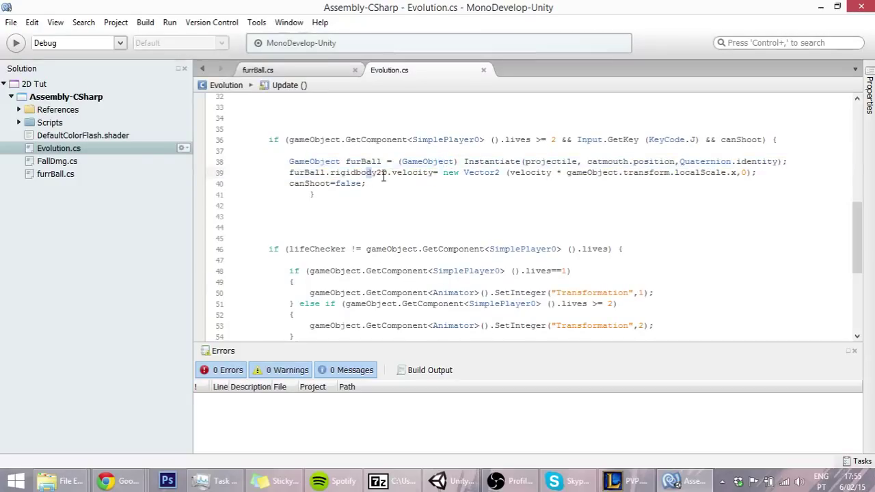
{"action": "left_click_drag", "start_coordinate": [369, 172], "coordinate": [464, 173]}
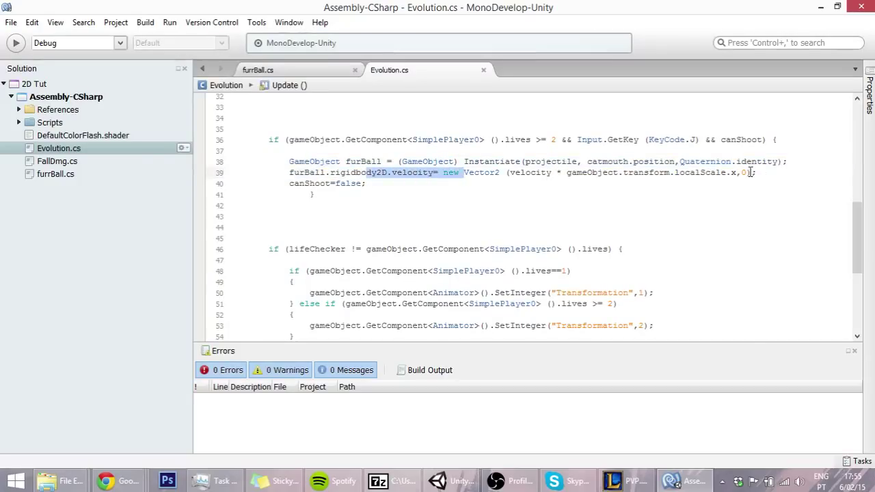
{"action": "left_click", "coordinate": [752, 173]}
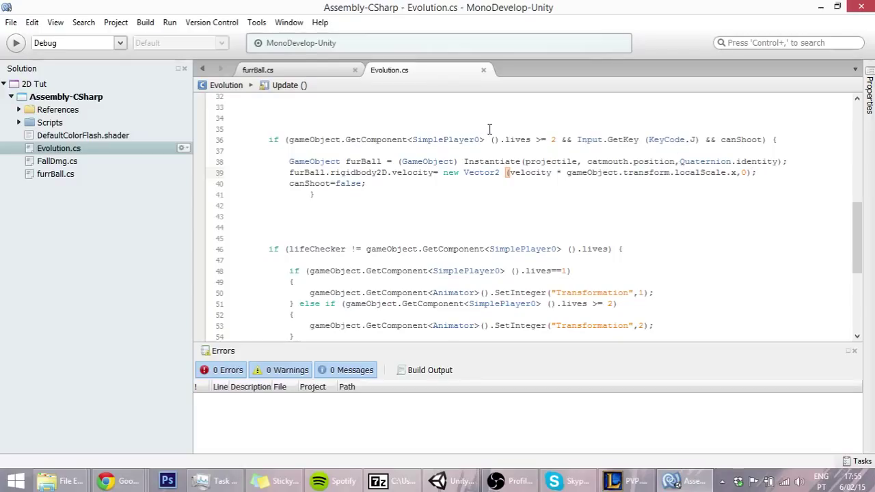
Close Evolution.cs and declare public bool adoptSpeed; below the furrBall class header.
{"action": "left_click", "coordinate": [483, 70]}
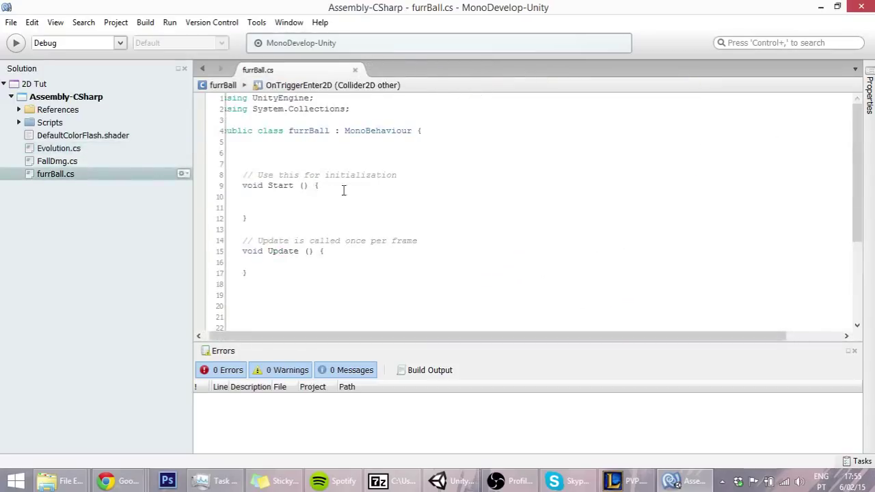
{"action": "scroll", "coordinate": [335, 208], "scroll_direction": "down", "scroll_amount": 3}
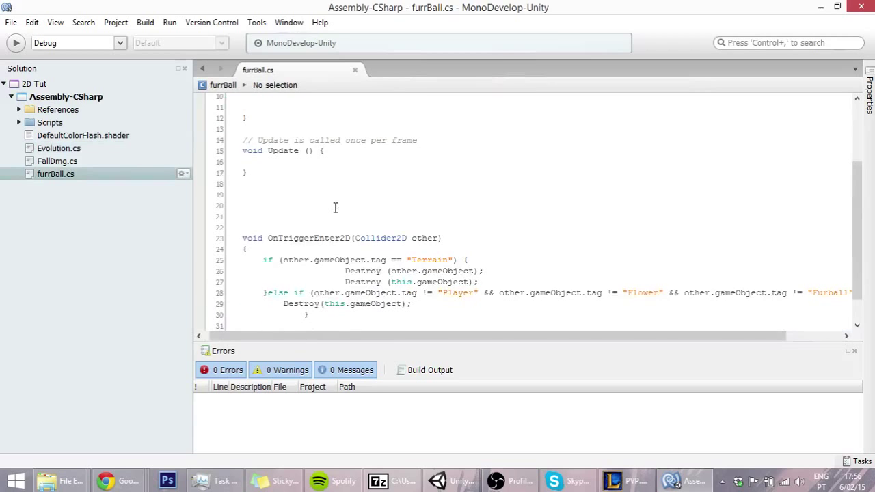
{"action": "scroll", "coordinate": [398, 235], "scroll_direction": "up", "scroll_amount": 2}
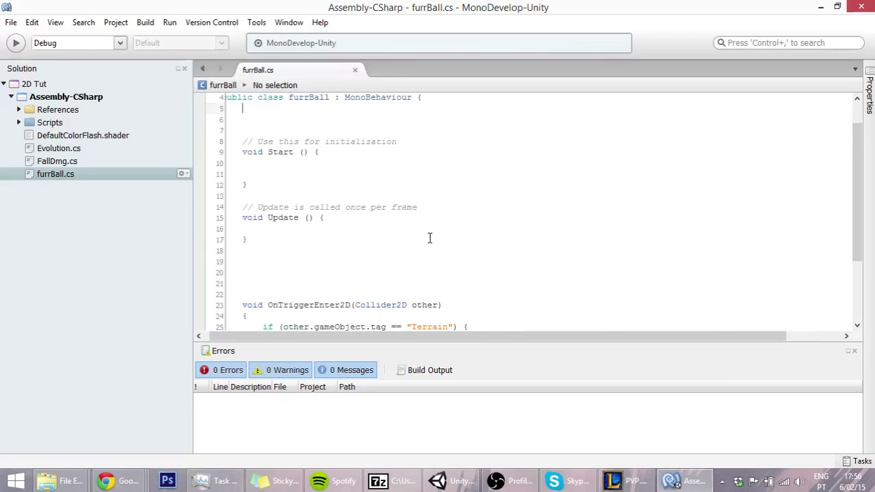
{"action": "scroll", "coordinate": [444, 227], "scroll_direction": "down", "scroll_amount": 1}
{"action": "scroll", "coordinate": [458, 224], "scroll_direction": "down", "scroll_amount": 1}
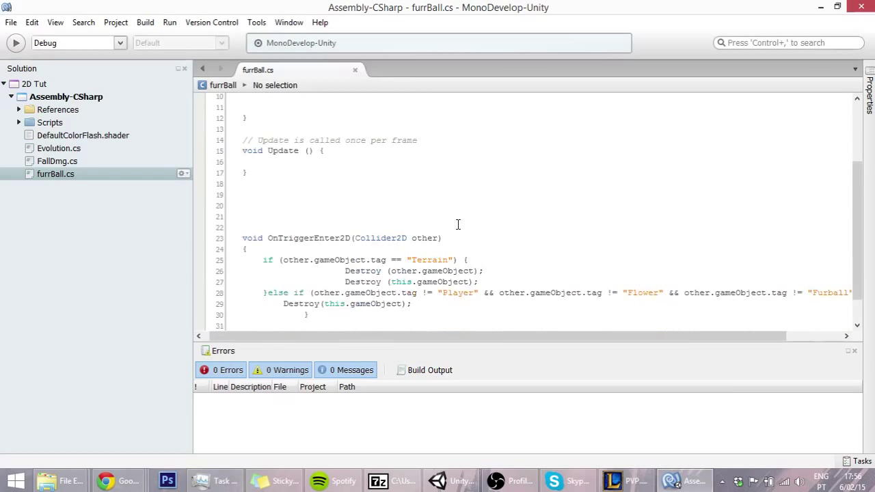
{"action": "scroll", "coordinate": [457, 225], "scroll_direction": "up", "scroll_amount": 2}
{"action": "scroll", "coordinate": [457, 225], "scroll_direction": "up", "scroll_amount": 1}
{"action": "left_click", "coordinate": [321, 141]}
{"action": "key", "text": "BackSpace"}
{"action": "key", "text": "Return"}
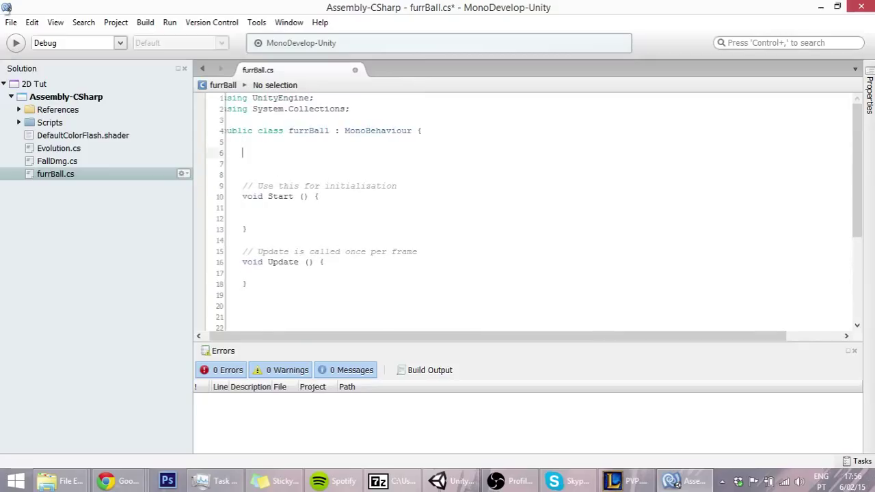
{"action": "type", "text": "public bool"}
{"action": "type", "text": " adop"}
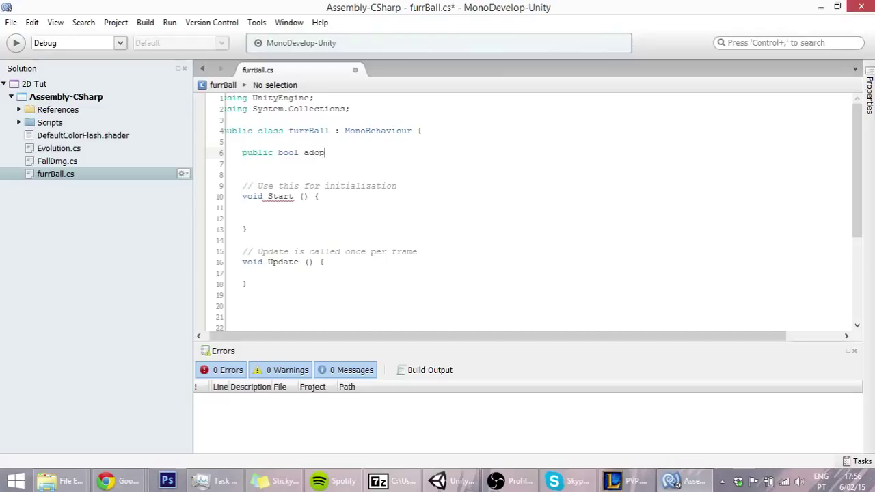
{"action": "type", "text": "tSpeed;"}
Add an empty if (adoptSpeed) { } block inside the Start method.
{"action": "left_click", "coordinate": [269, 209]}
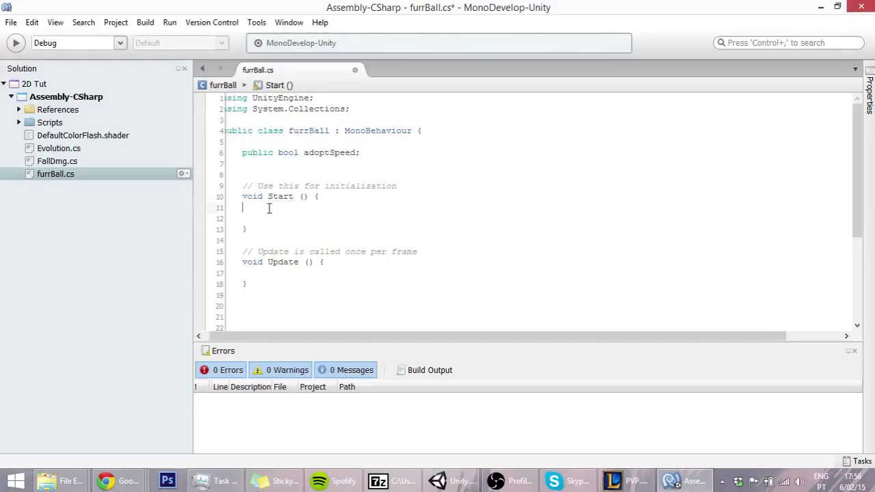
{"action": "type", "text": "if("}
{"action": "type", "text": "ad"}
{"action": "key", "text": "Return"}
{"action": "type", "text": ")"}
{"action": "key", "text": "Return"}
{"action": "type", "text": "{"}
{"action": "key", "text": "Return"}
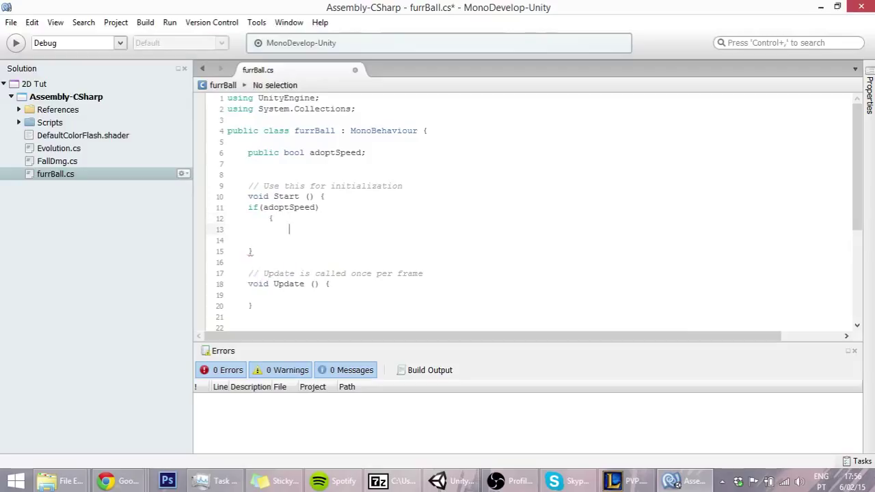
{"action": "key", "text": "Return"}
{"action": "type", "text": "}"}
{"action": "key", "text": "Return"}
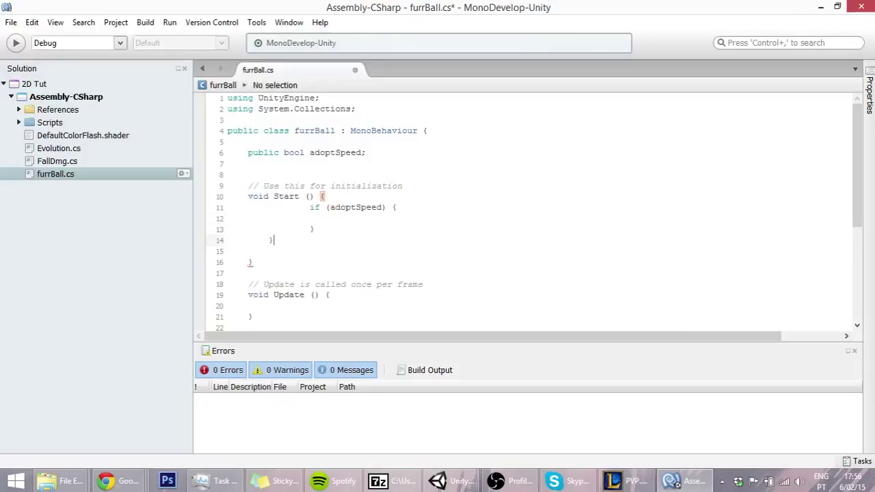
{"action": "key", "text": "BackSpace"}
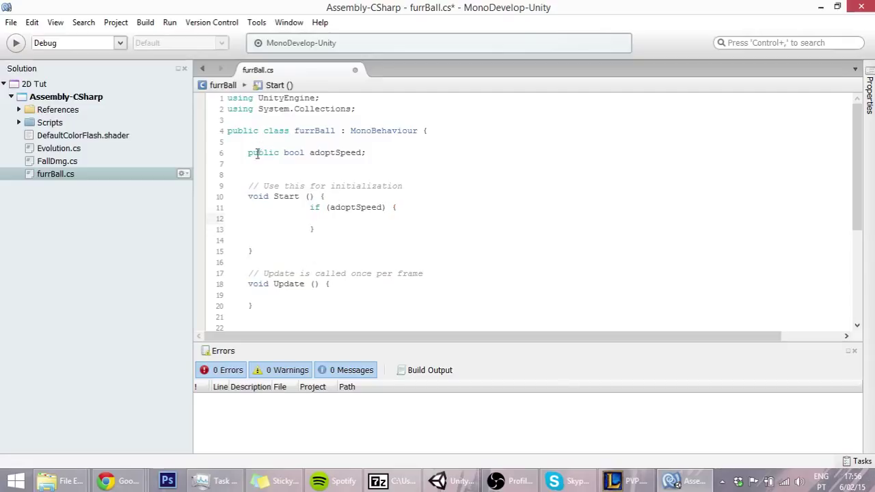
Declare a public GameObject player field below adoptSpeed, then save and build with F8.
{"action": "left_click", "coordinate": [292, 162]}
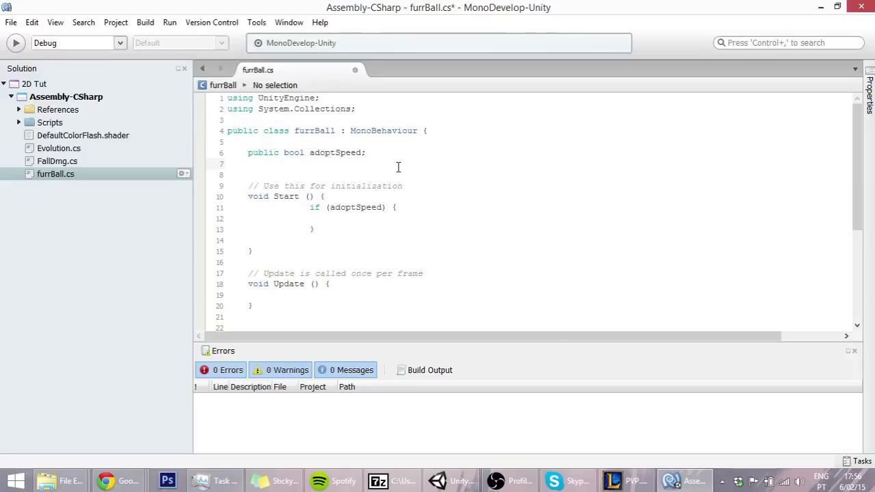
{"action": "type", "text": "public ga "}
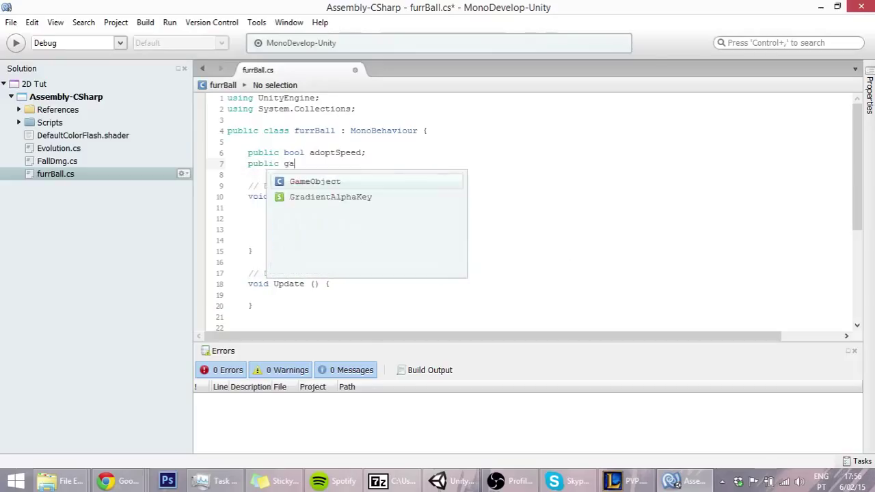
{"action": "type", "text": "la"}
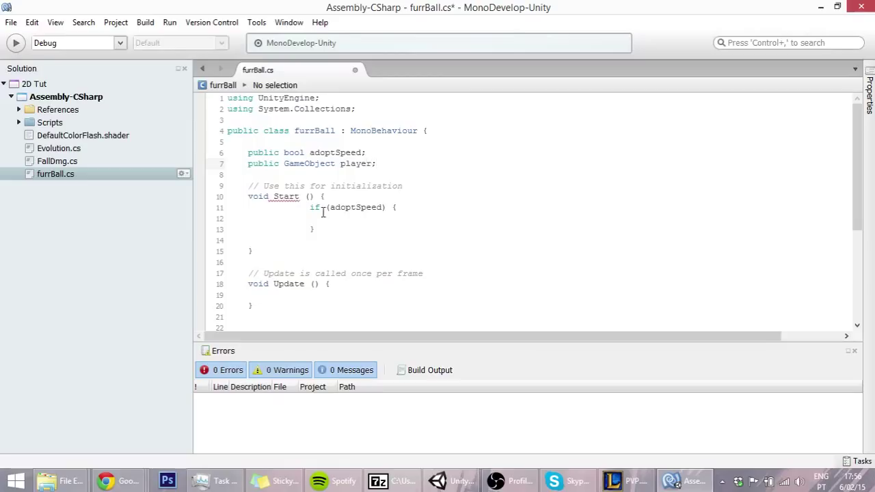
{"action": "left_click", "coordinate": [351, 164]}
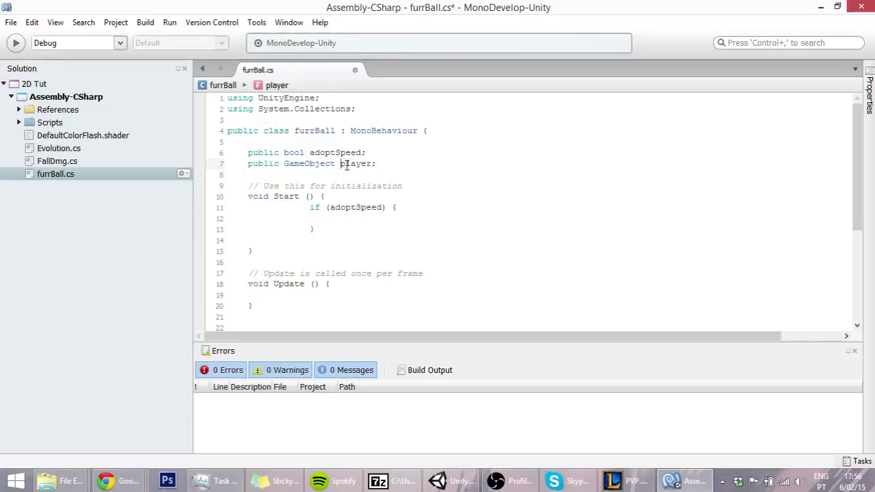
{"action": "left_click", "coordinate": [329, 219]}
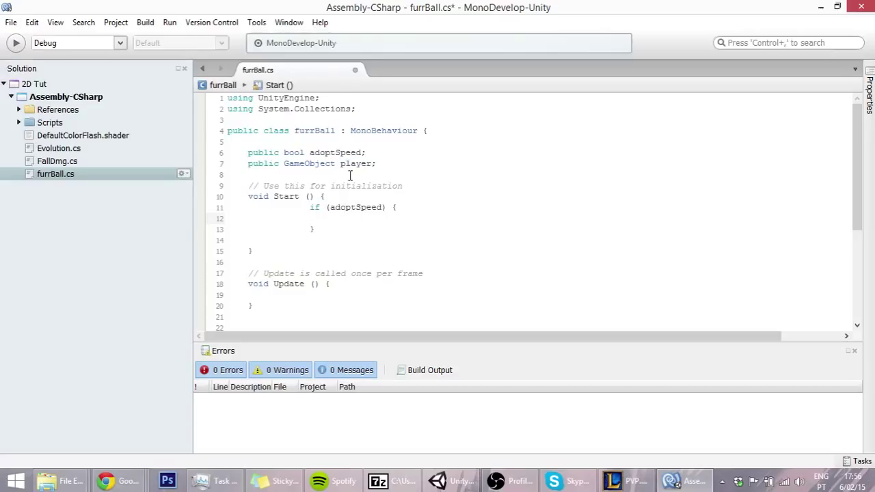
{"action": "key", "text": "F8"}
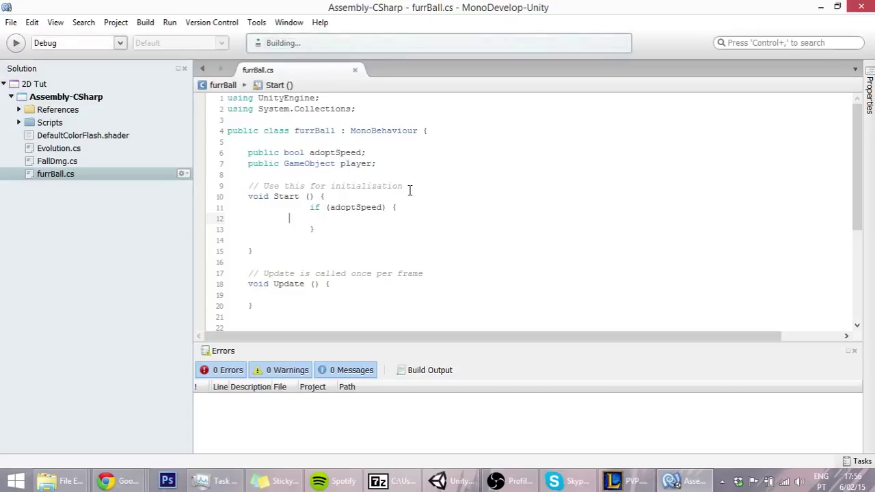
{"action": "left_click", "coordinate": [451, 480]}
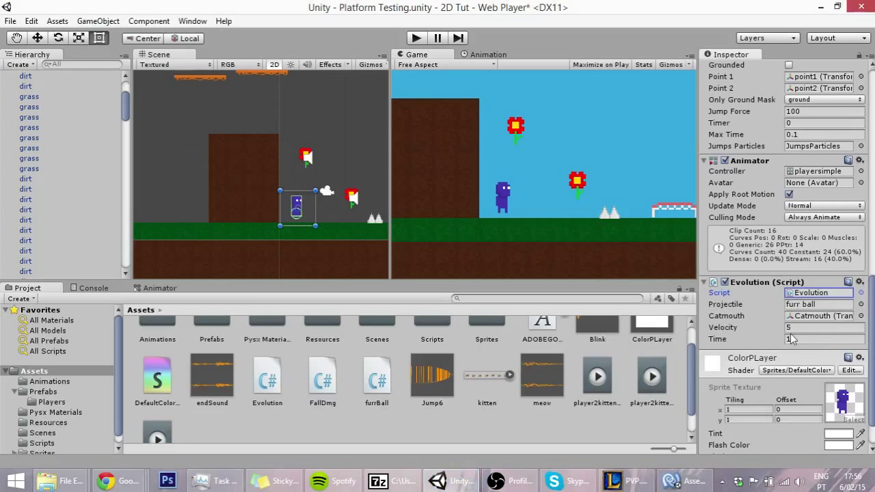
{"action": "scroll", "coordinate": [445, 362], "scroll_direction": "up", "scroll_amount": 2}
{"action": "scroll", "coordinate": [180, 366], "scroll_direction": "down", "scroll_amount": 3}
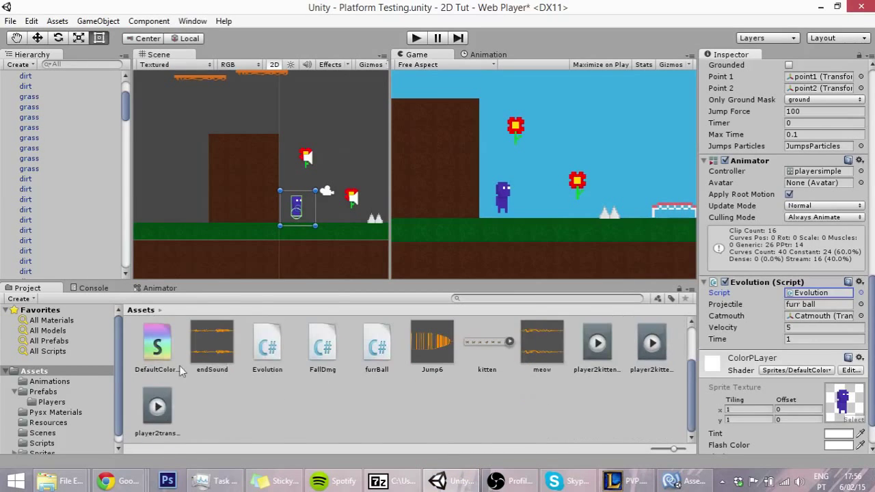
{"action": "left_click", "coordinate": [52, 391]}
{"action": "scroll", "coordinate": [492, 366], "scroll_direction": "up", "scroll_amount": 2}
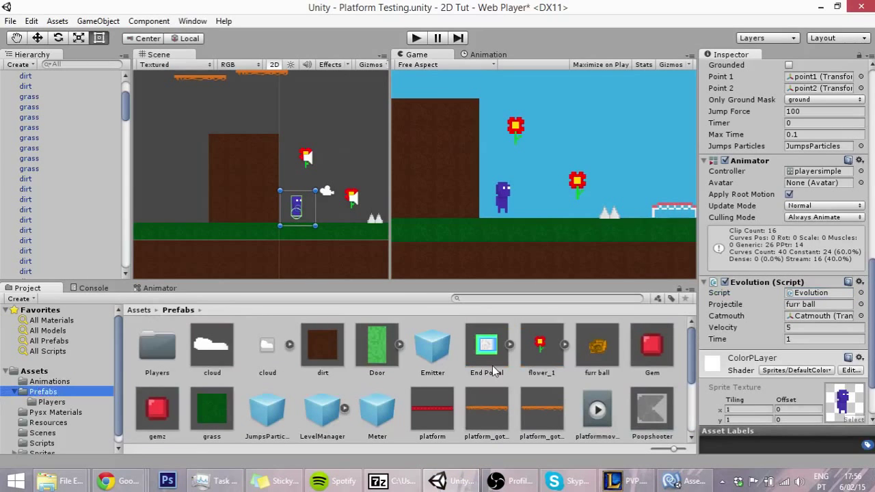
{"action": "left_click", "coordinate": [596, 340]}
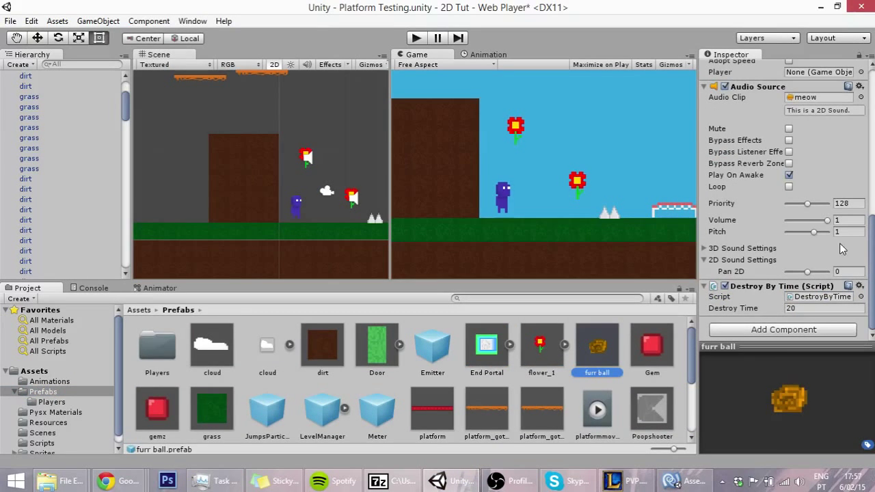
{"action": "scroll", "coordinate": [817, 257], "scroll_direction": "up", "scroll_amount": 3}
{"action": "scroll", "coordinate": [817, 256], "scroll_direction": "up", "scroll_amount": 2}
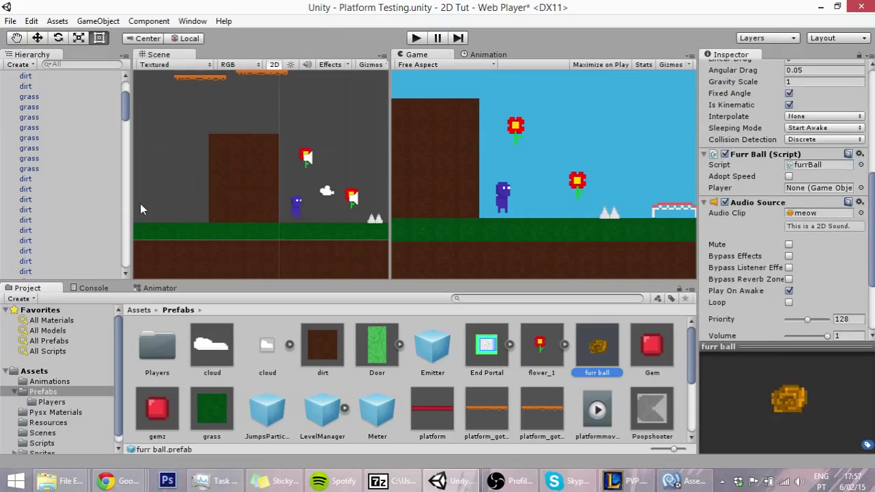
{"action": "left_click_drag", "start_coordinate": [126, 105], "coordinate": [127, 96]}
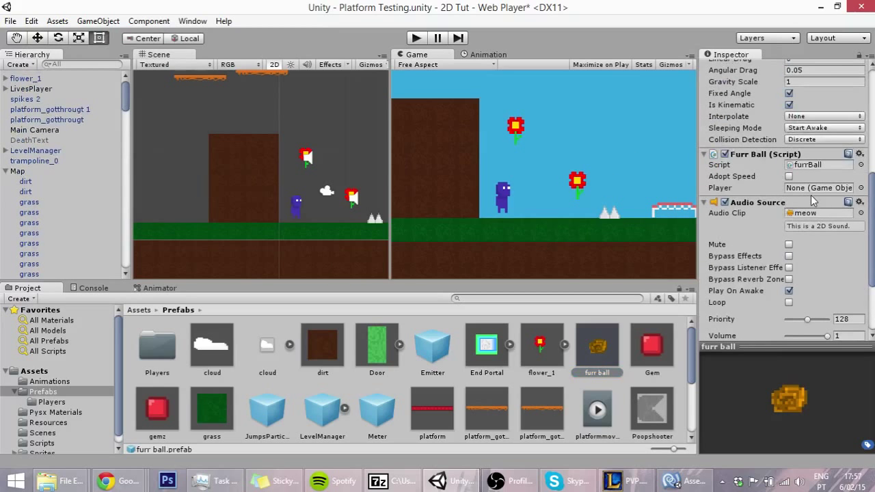
{"action": "left_click_drag", "start_coordinate": [29, 89], "coordinate": [827, 179]}
{"action": "left_click_drag", "start_coordinate": [827, 180], "coordinate": [823, 191]}
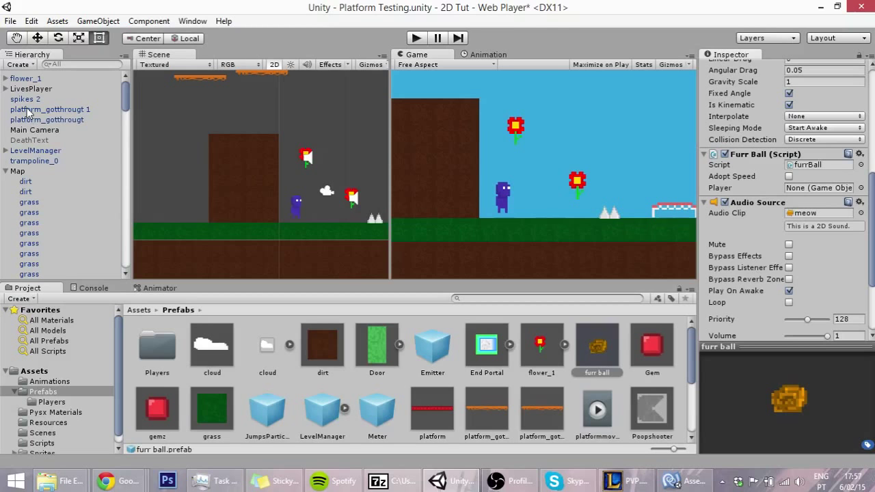
{"action": "left_click", "coordinate": [797, 190]}
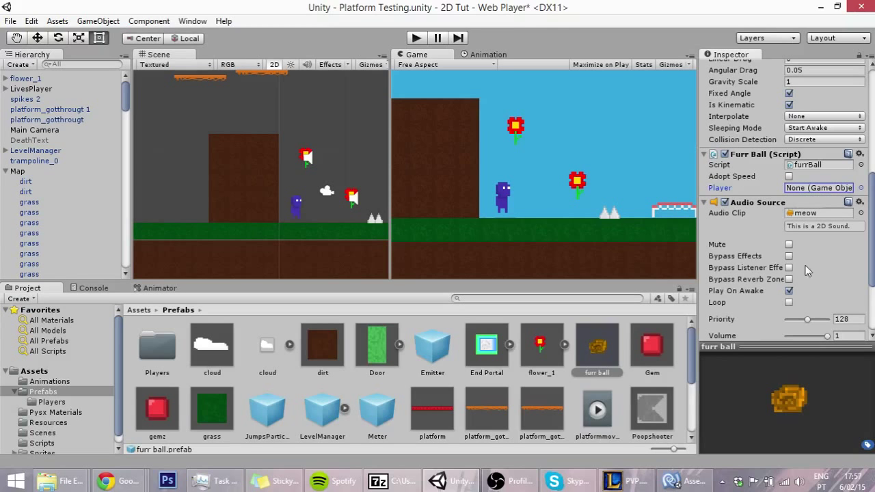
{"action": "left_click", "coordinate": [686, 481]}
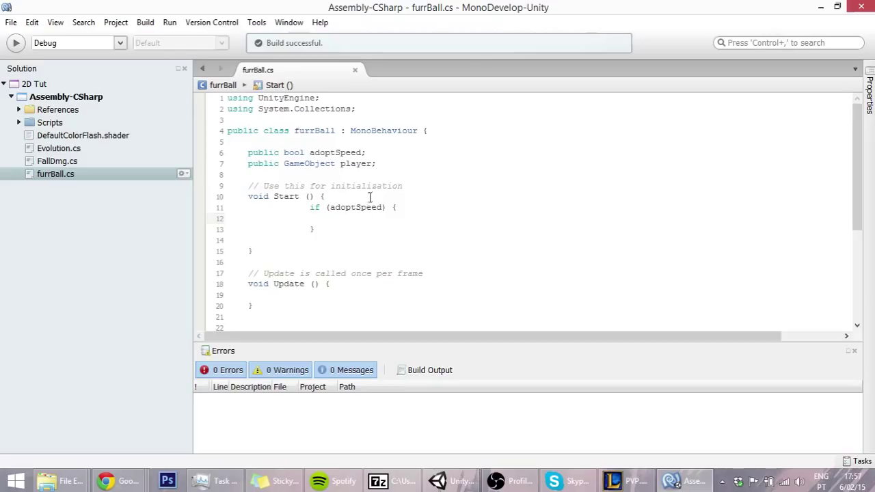
Remove the public modifier from the player field declaration.
{"action": "left_click", "coordinate": [375, 163]}
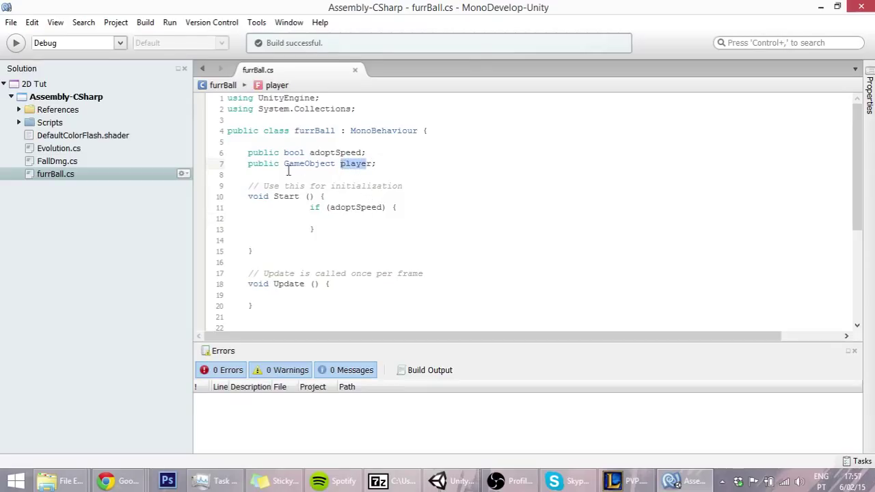
{"action": "left_click_drag", "start_coordinate": [284, 163], "coordinate": [245, 164]}
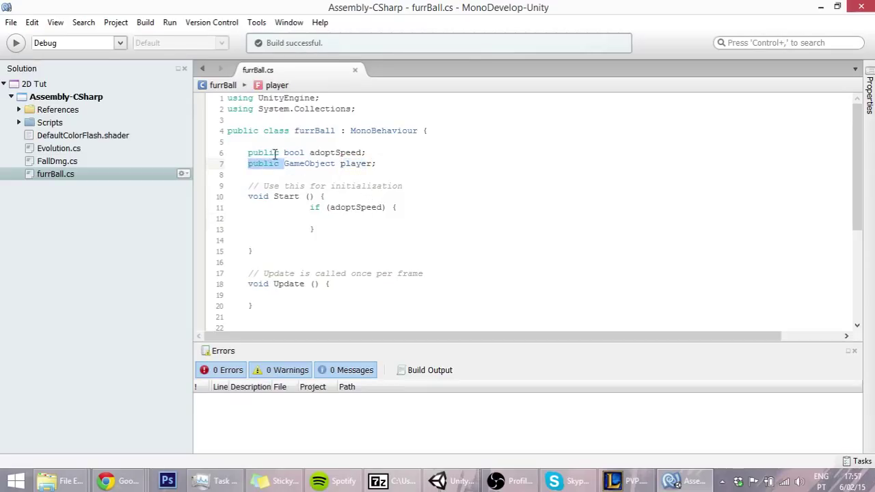
{"action": "key", "text": "BackSpace"}
Begin a player = GameObject assignment on a new line inside the adoptSpeed block.
{"action": "left_click", "coordinate": [341, 197]}
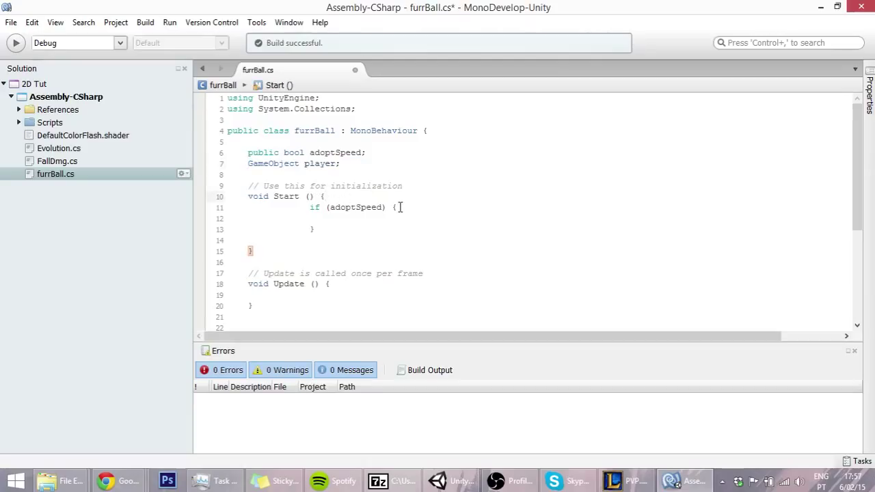
{"action": "left_click", "coordinate": [397, 207]}
{"action": "key", "text": "Return"}
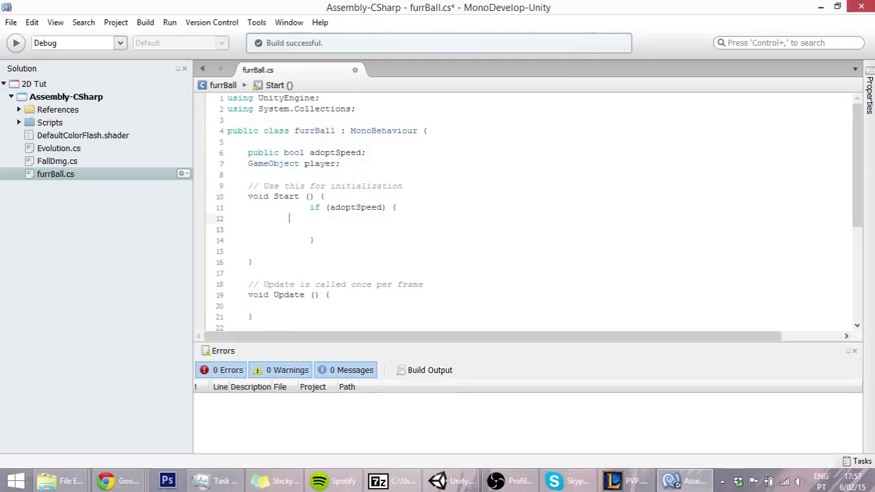
{"action": "type", "text": "player"}
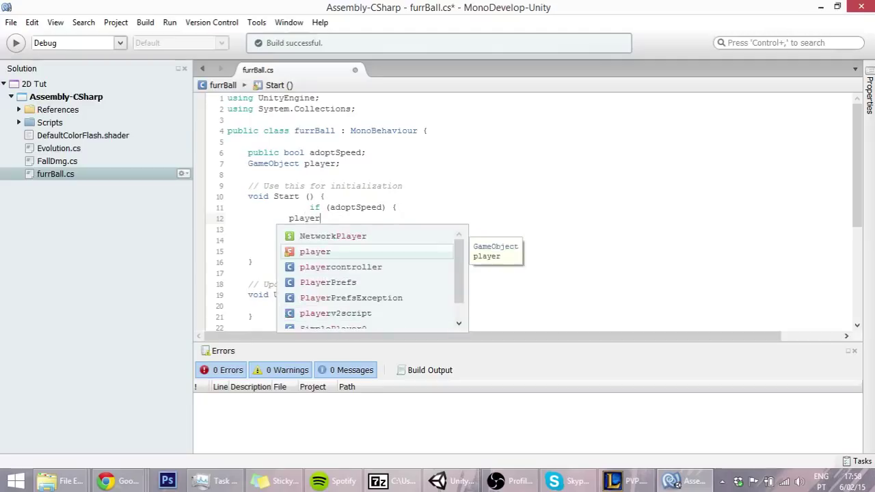
{"action": "key", "text": "Escape"}
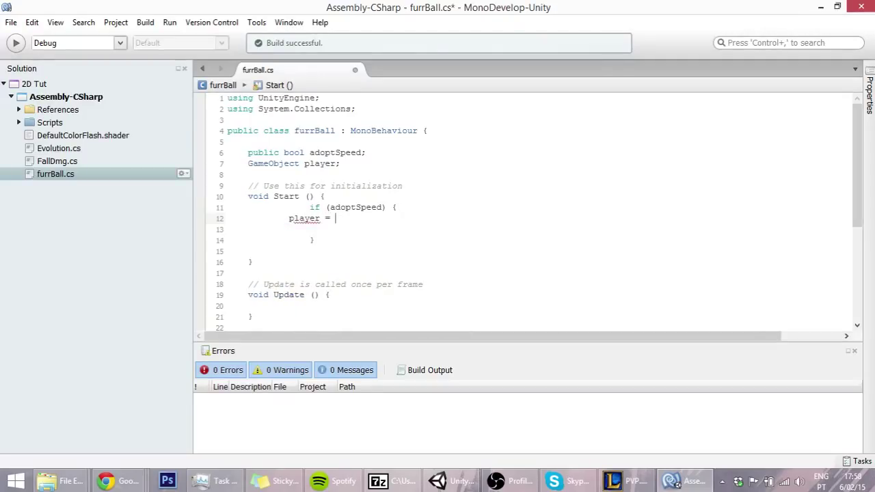
{"action": "type", "text": "ga"}
{"action": "key", "text": "Down"}
{"action": "key", "text": "Return"}
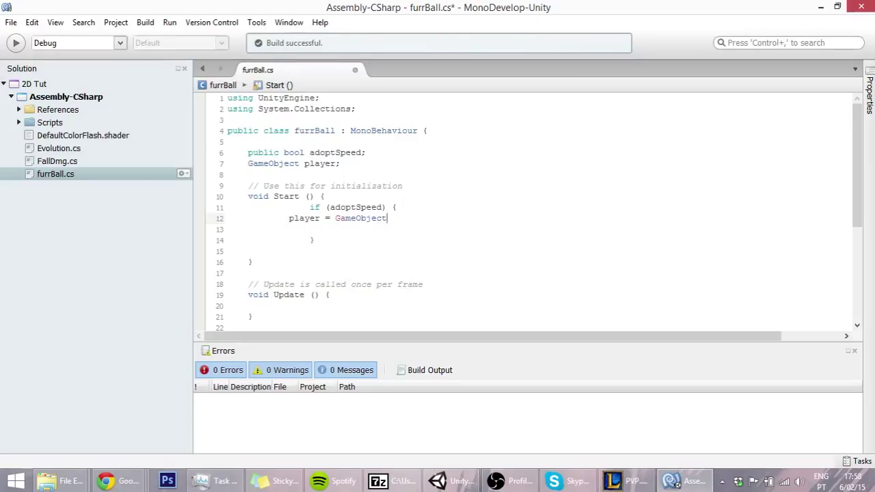
Complete it as GameObject.FindWithTag("Player"), fixing the tag-name typo.
{"action": "type", "text": "."}
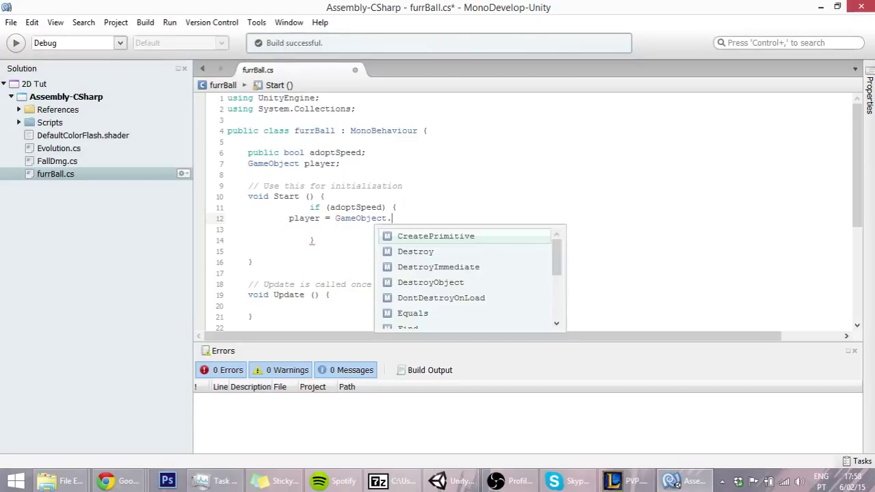
{"action": "type", "text": "fin"}
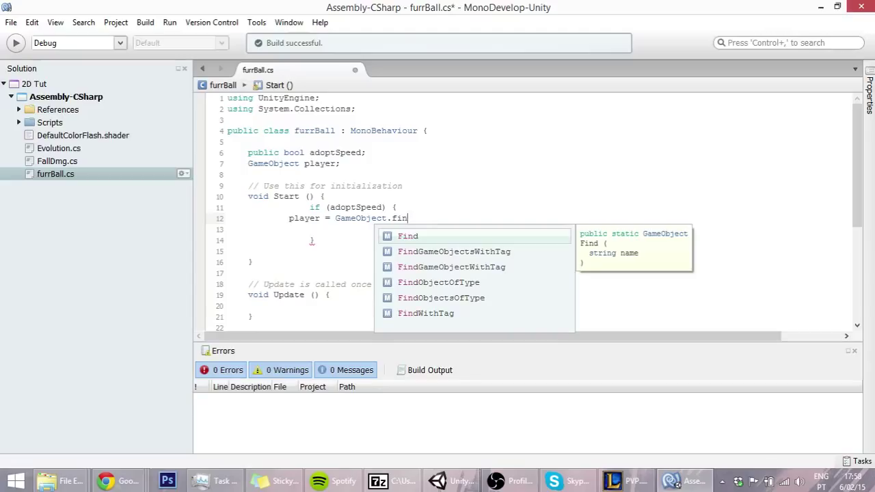
{"action": "type", "text": "dw"}
{"action": "key", "text": "Return"}
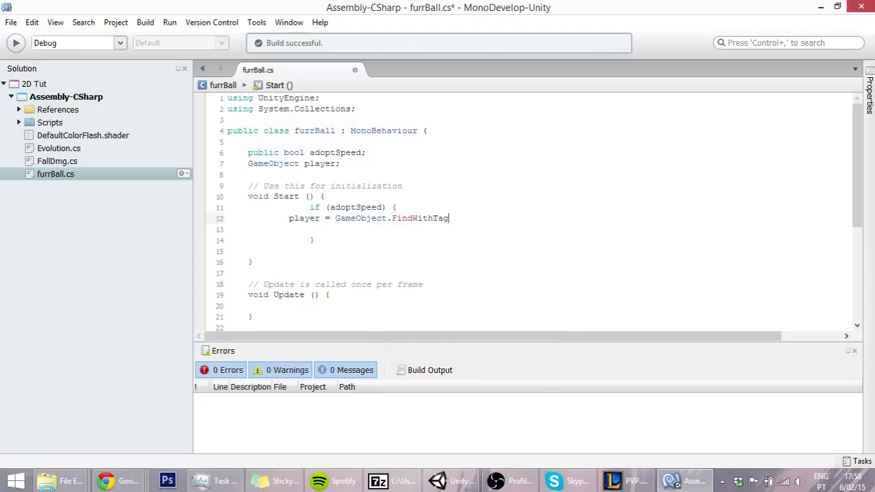
{"action": "type", "text": "("}
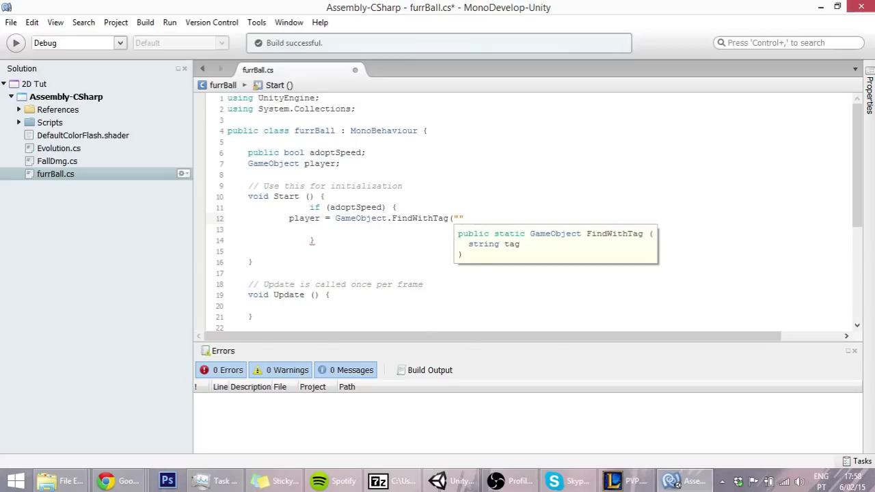
{"action": "type", "text": "Plauer"}
{"action": "key", "text": "BackSpace"}
{"action": "key", "text": "BackSpace"}
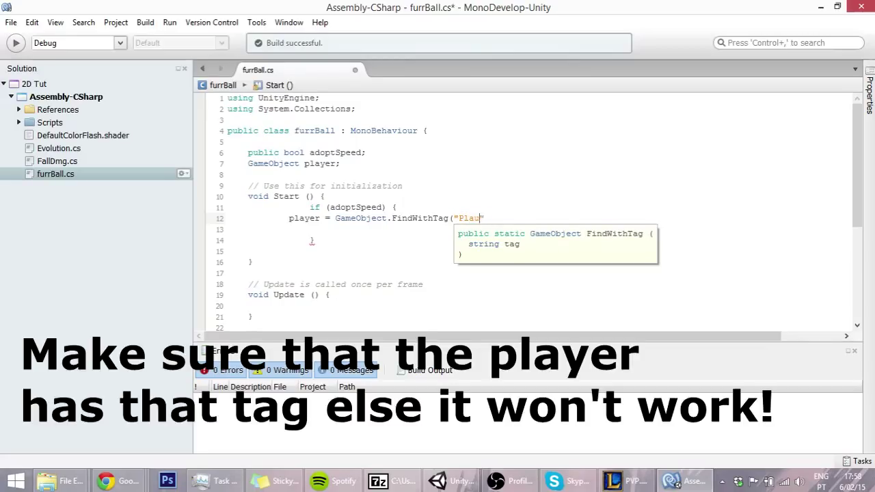
{"action": "type", "text": "yer\""}
{"action": "type", "text": ");"}
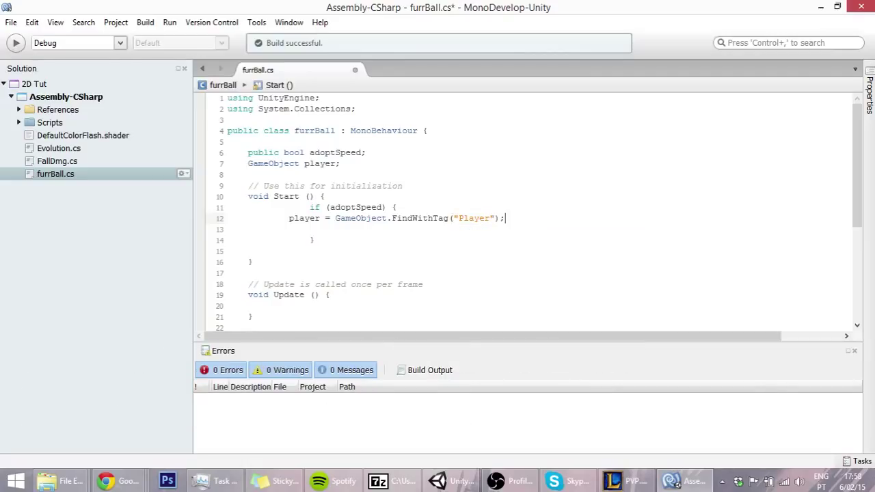
{"action": "left_click_drag", "start_coordinate": [288, 218], "coordinate": [319, 218]}
{"action": "left_click", "coordinate": [340, 231]}
Write line 13 as gameObject.rigidbody2D.velocity += new Vector2(…, 0).
{"action": "type", "text": "gameObject.r"}
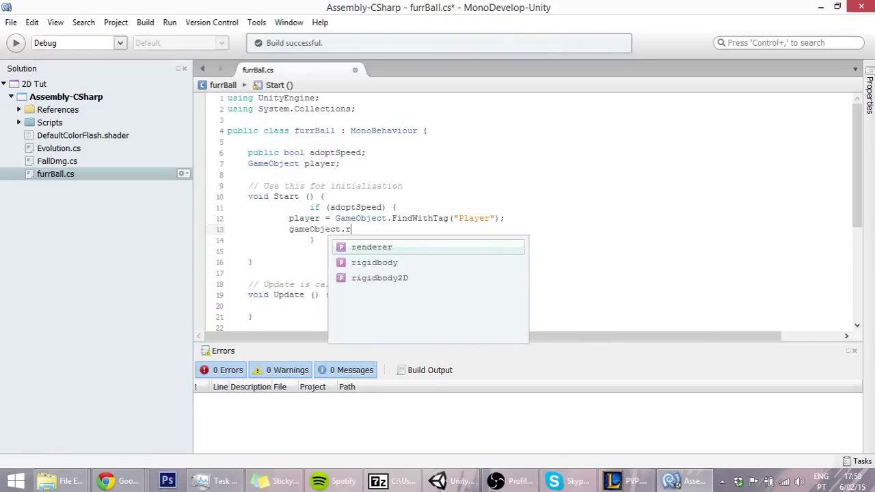
{"action": "type", "text": "igi"}
{"action": "key", "text": "Down"}
{"action": "key", "text": "Return"}
{"action": "type", "text": ".e"}
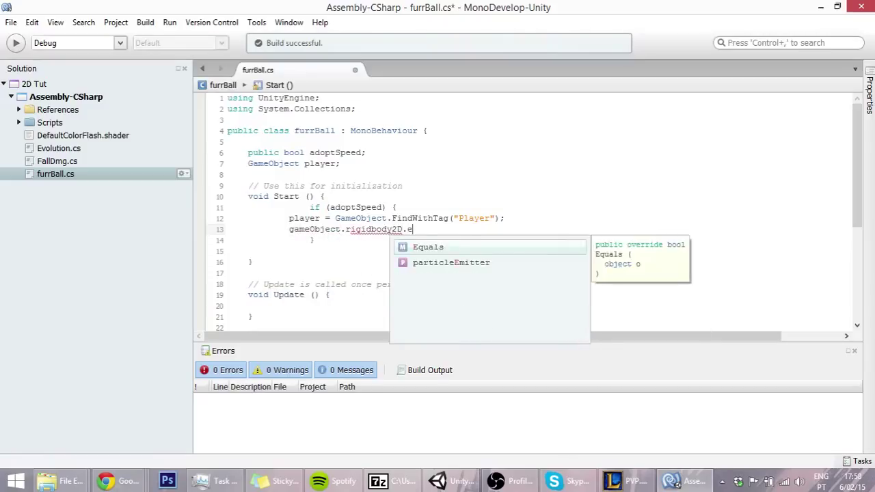
{"action": "key", "text": "BackSpace"}
{"action": "type", "text": "ve"}
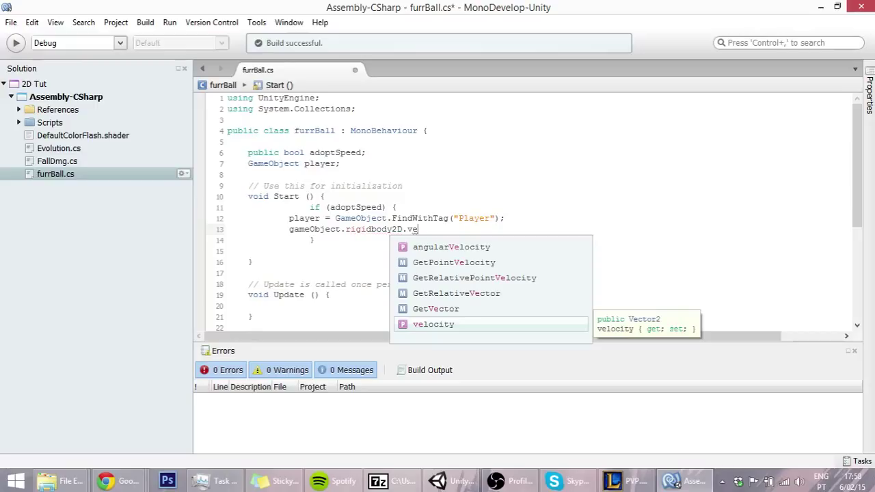
{"action": "key", "text": "Return"}
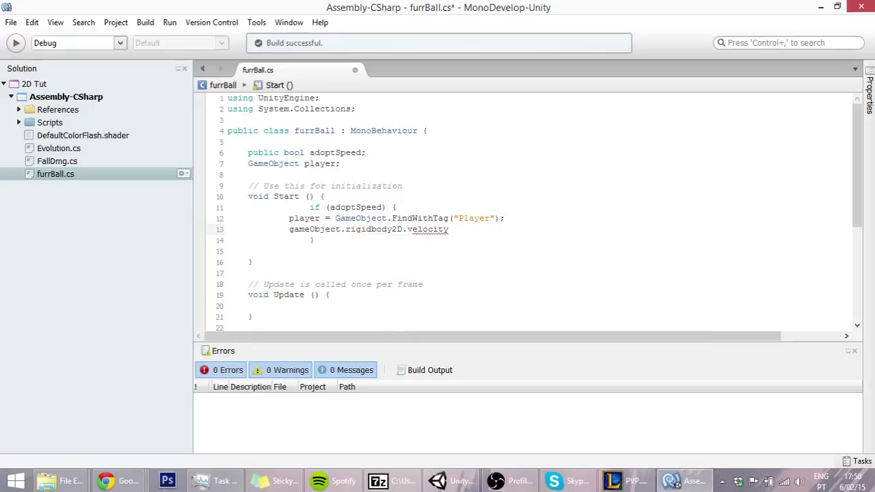
{"action": "type", "text": "+= play"}
{"action": "type", "text": "new "}
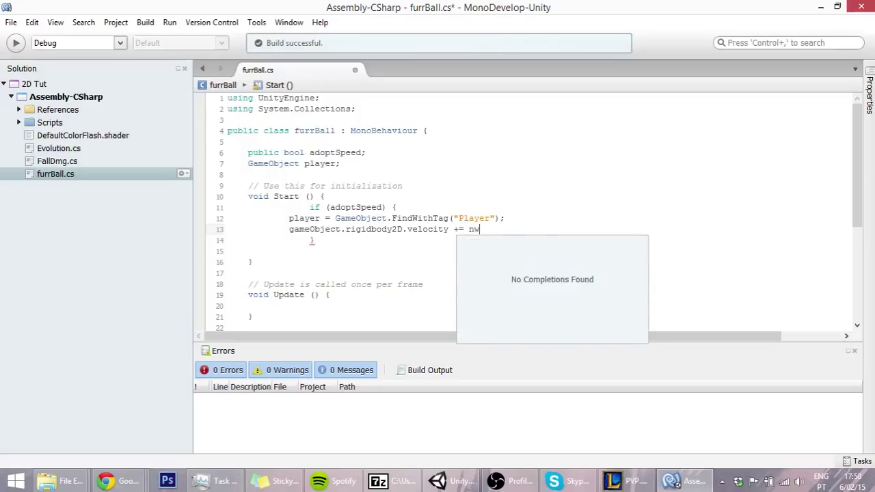
{"action": "type", "text": "Ve"}
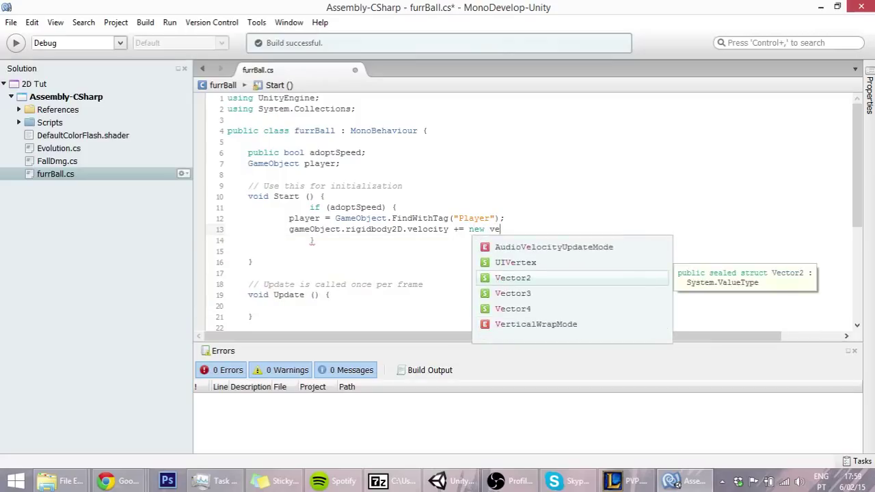
{"action": "key", "text": "Return"}
{"action": "type", "text": "()"}
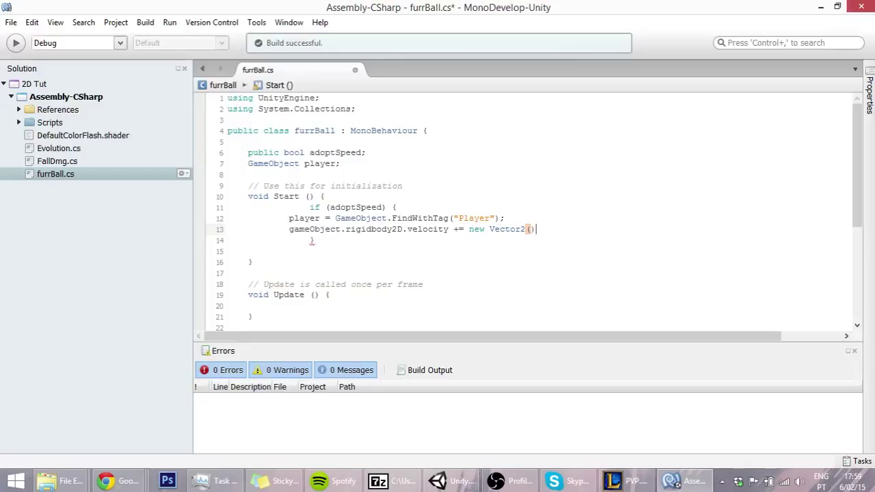
{"action": "type", "text": ";"}
{"action": "key", "text": "Left"}
{"action": "type", "text": ","}
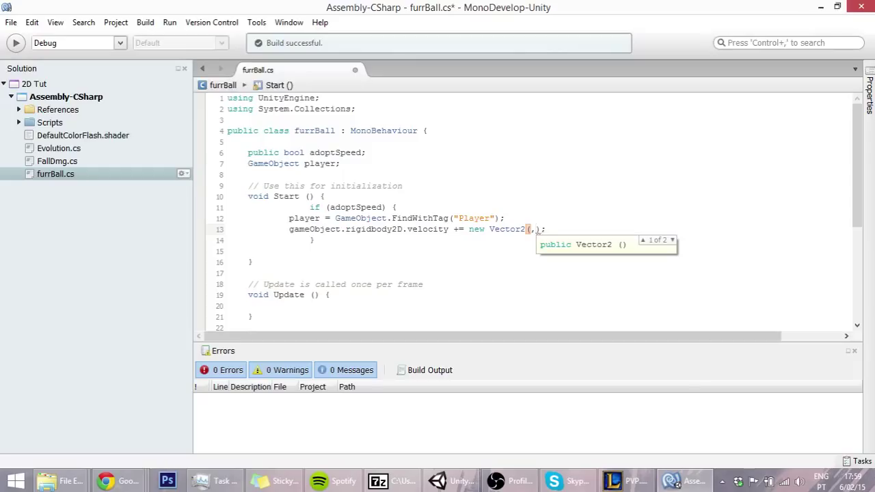
{"action": "type", "text": "0"}
{"action": "key", "text": "Left"}
{"action": "key", "text": "Left"}
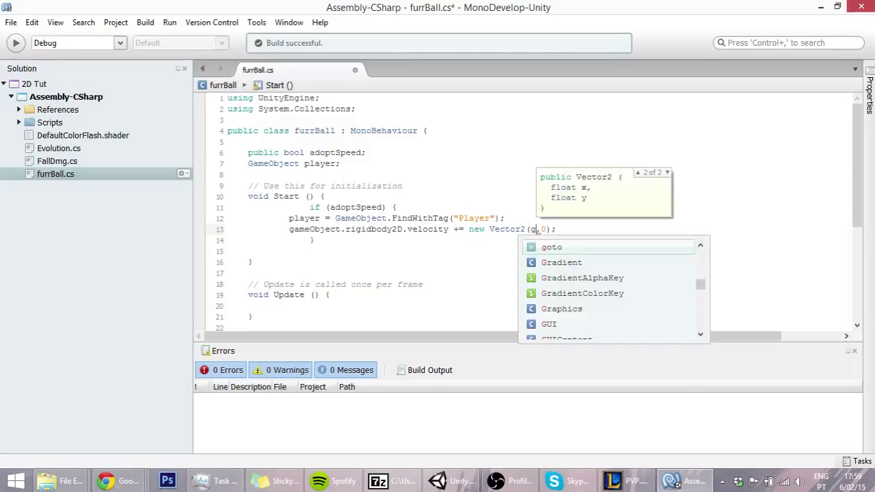
Fill the Vector2's x with player.gameObject.rigidbody2D.velocity.x and rebuild the script.
{"action": "type", "text": "player"}
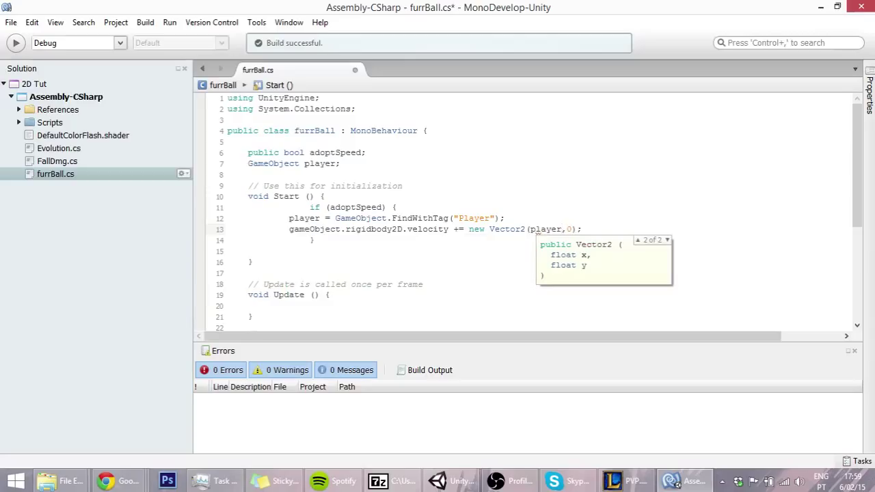
{"action": "type", "text": ".ga"}
{"action": "key", "text": "Return"}
{"action": "type", "text": ".ri"}
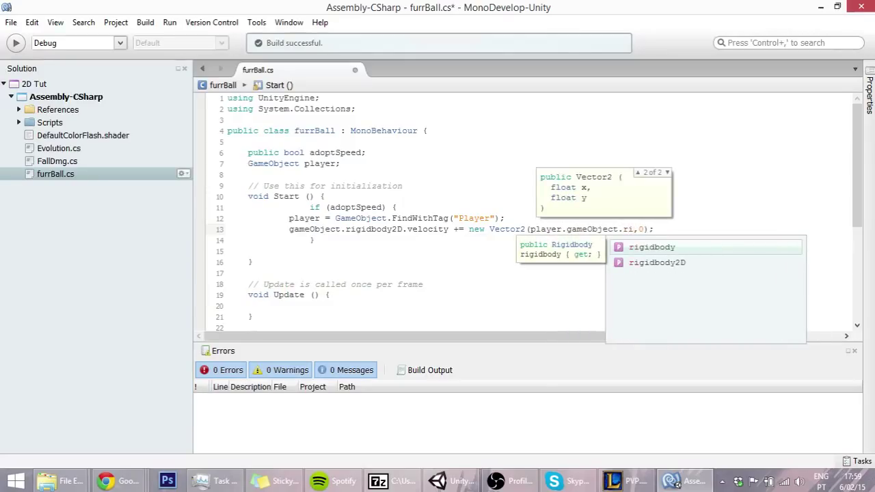
{"action": "key", "text": "Down"}
{"action": "key", "text": "Return"}
{"action": "type", "text": ".ve"}
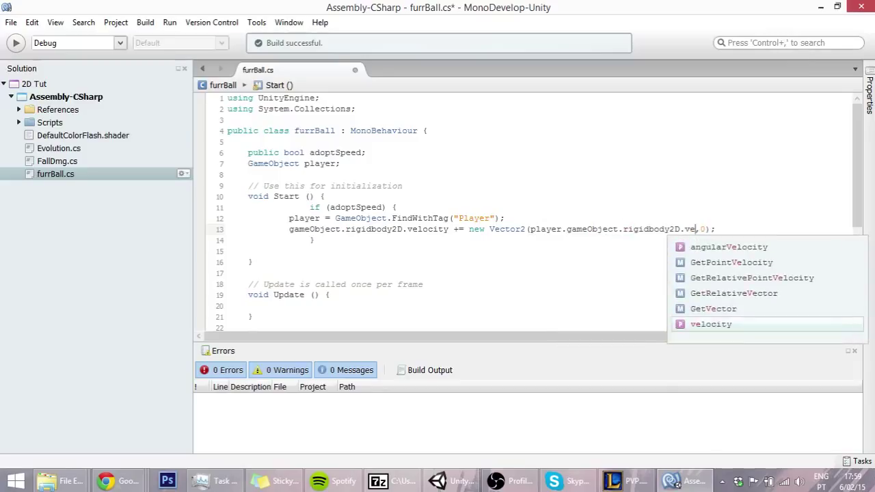
{"action": "key", "text": "Return"}
{"action": "type", "text": ".x"}
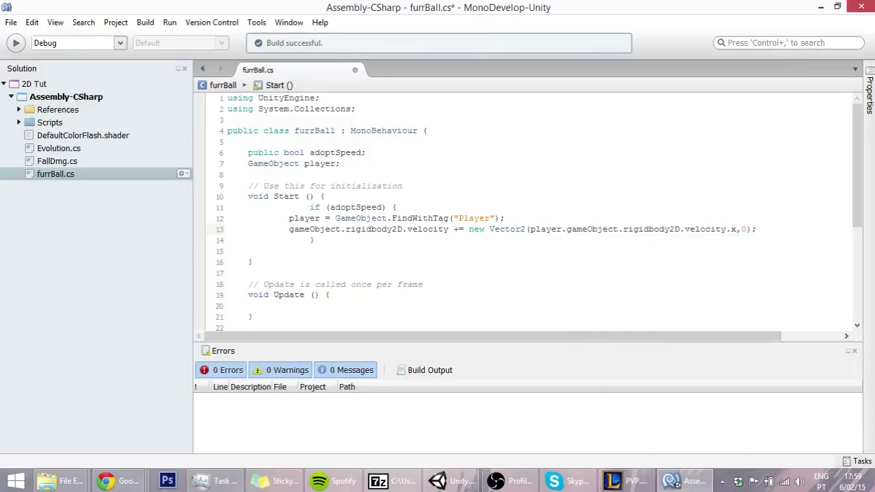
{"action": "key", "text": "F8"}
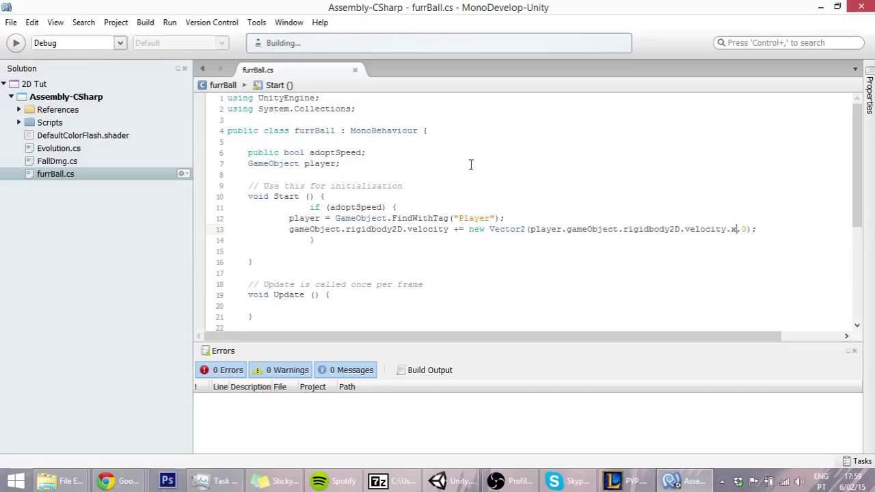
{"action": "left_click", "coordinate": [462, 484]}
Play the level with Adopt Speed ticked on the Furr Ball script, shooting while running.
{"action": "left_click", "coordinate": [416, 38]}
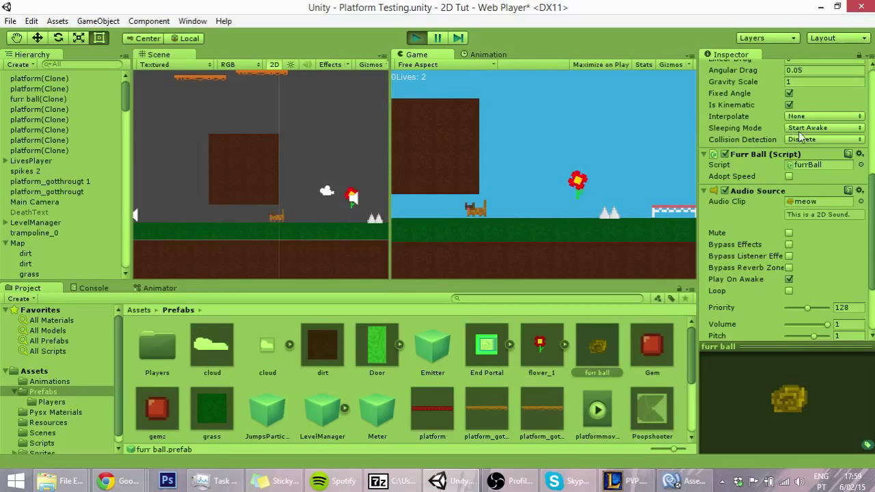
{"action": "left_click", "coordinate": [789, 177]}
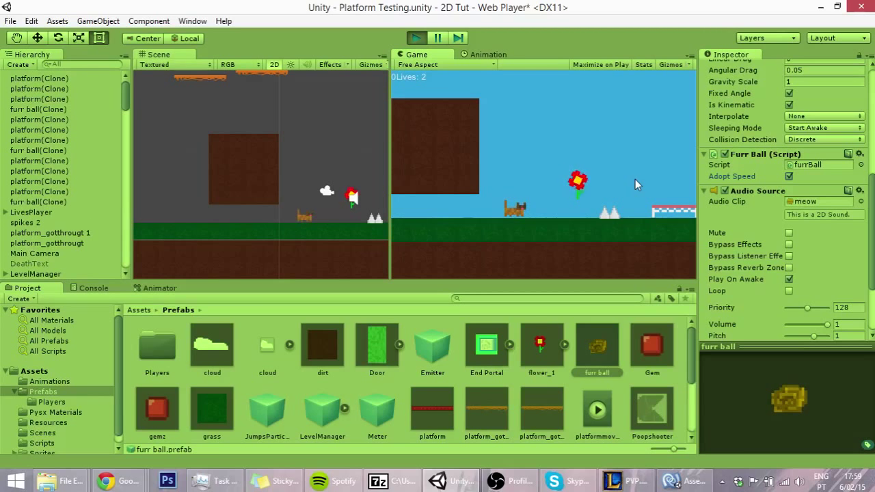
{"action": "key", "text": "space"}
{"action": "key", "text": "space"}
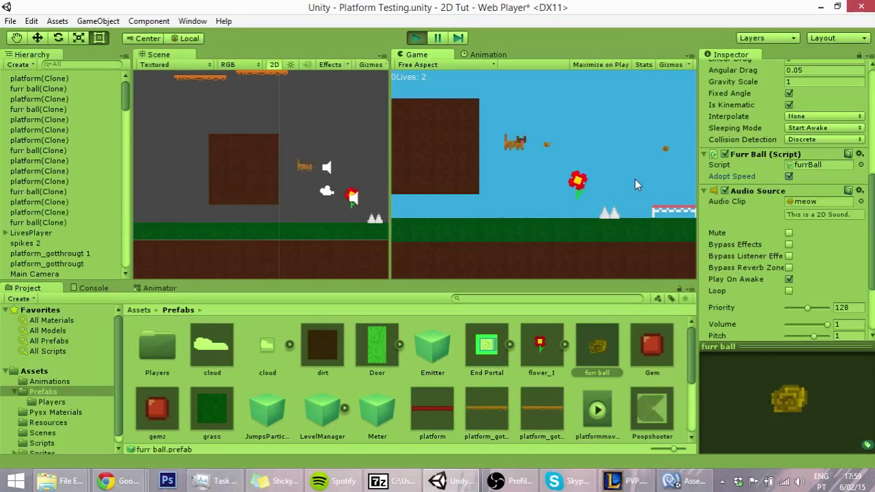
{"action": "key", "text": "space"}
{"action": "key", "text": "space"}
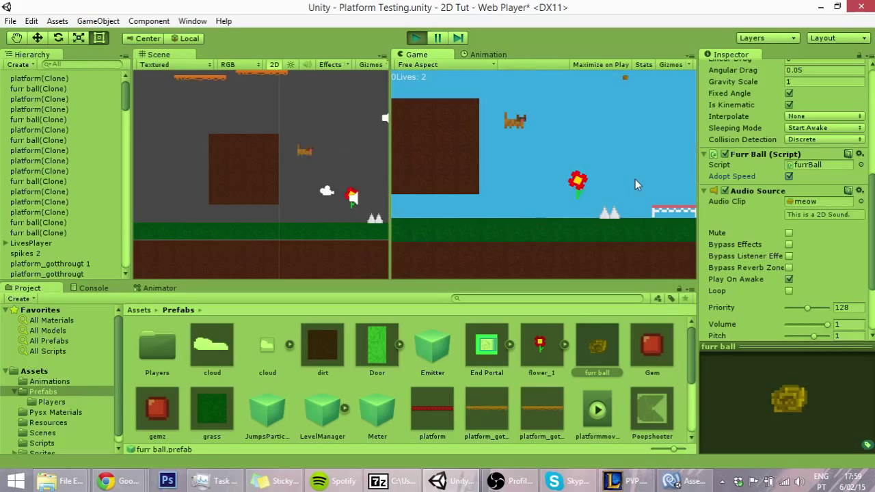
{"action": "key", "text": "space"}
{"action": "key", "text": "Left"}
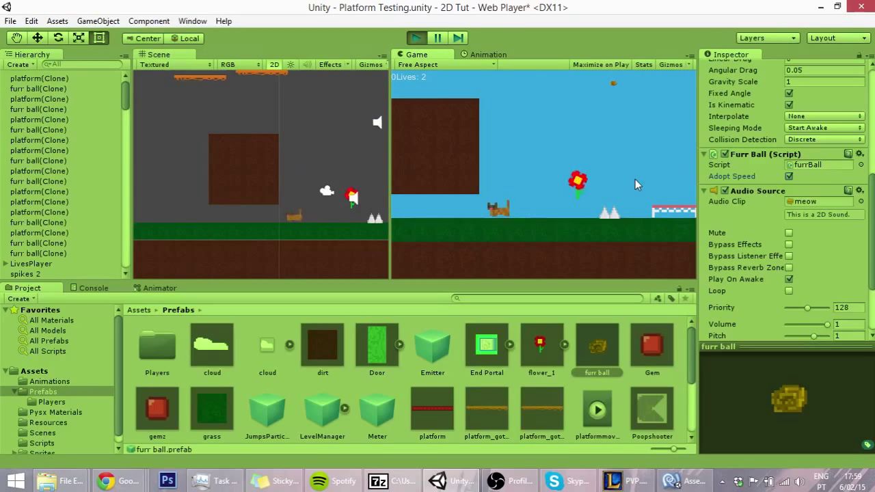
{"action": "key", "text": "Right"}
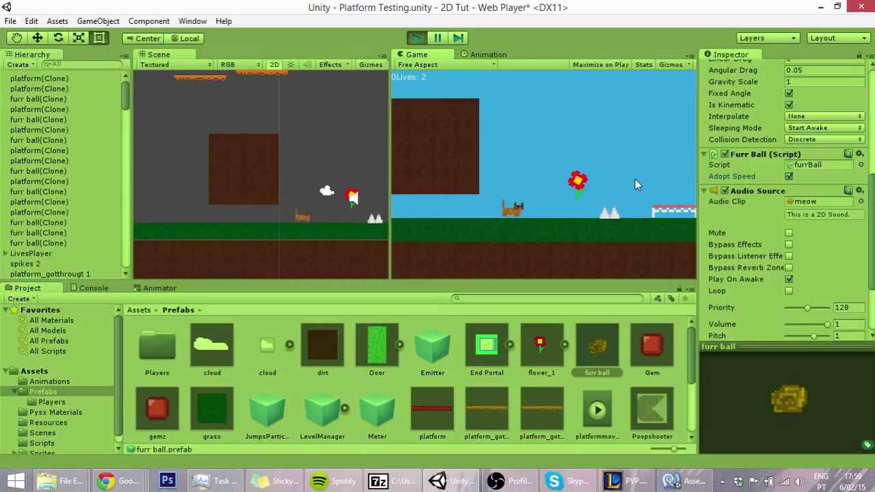
Jump near the wall to knock blocks off with furr balls, then stop Play.
{"action": "key", "text": "space"}
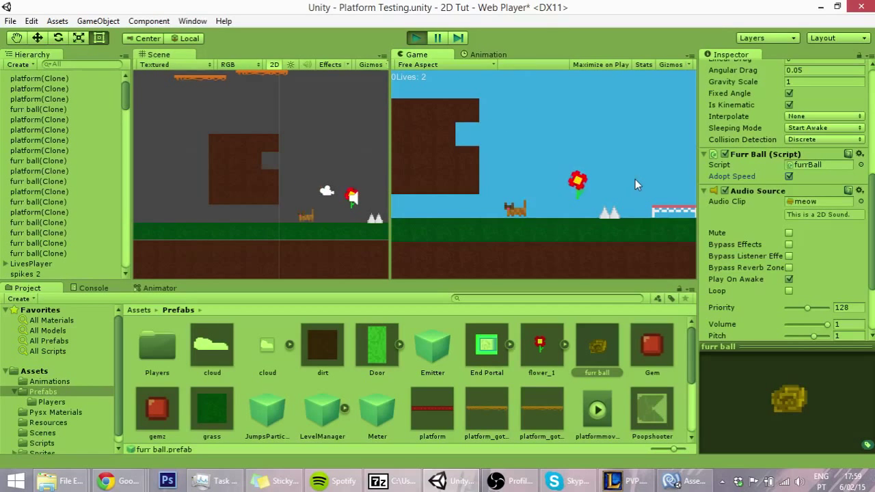
{"action": "key", "text": "space"}
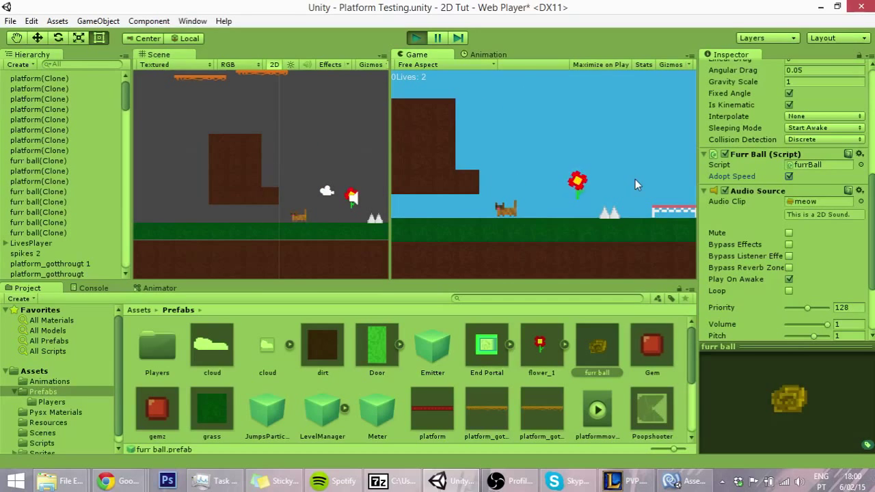
{"action": "key", "text": "space"}
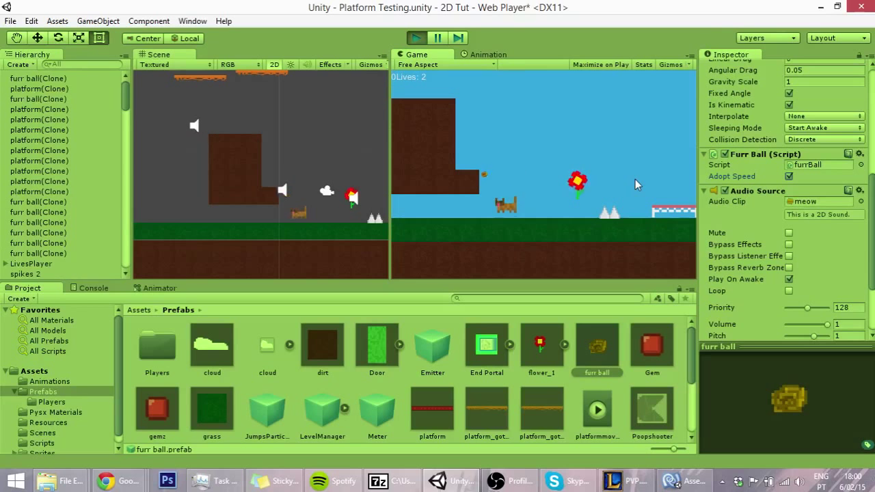
{"action": "key", "text": "space"}
{"action": "key", "text": "space"}
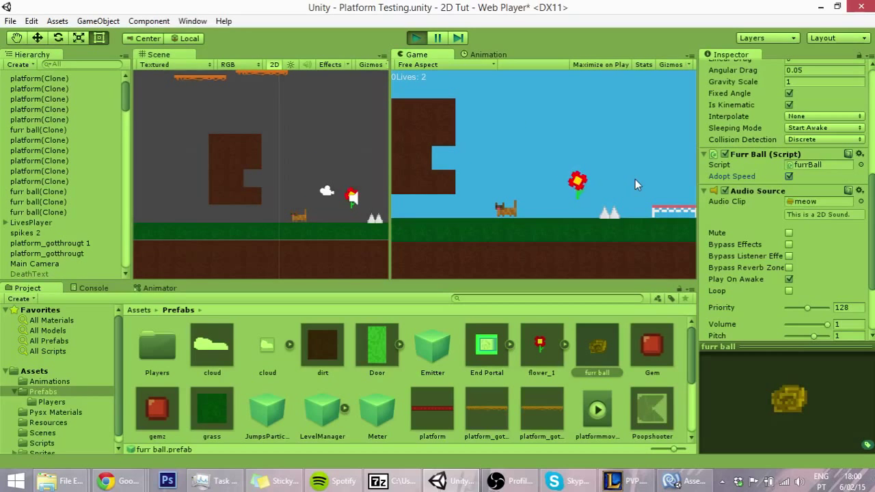
{"action": "left_click", "coordinate": [417, 38]}
{"action": "left_click", "coordinate": [673, 480]}
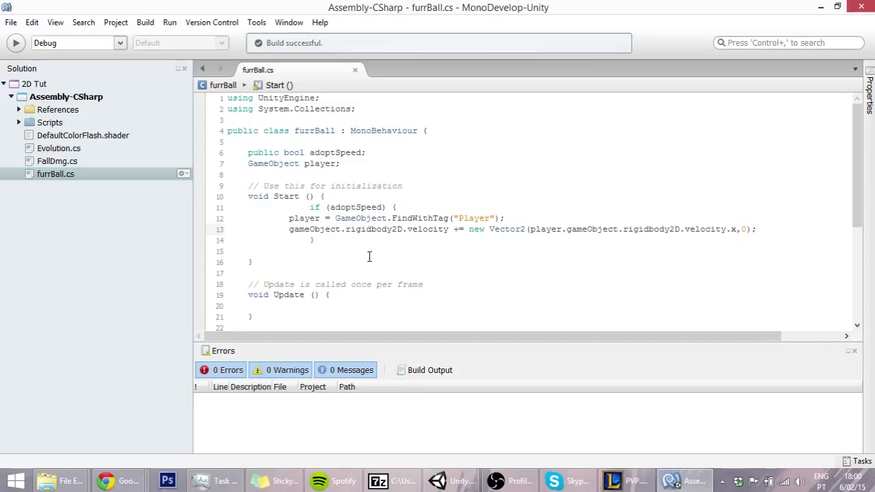
Insert an empty void DestroyIt() { } method below OnTriggerEnter2D in furrBall.cs.
{"action": "scroll", "coordinate": [369, 256], "scroll_direction": "down", "scroll_amount": 1}
{"action": "scroll", "coordinate": [369, 256], "scroll_direction": "down", "scroll_amount": 4}
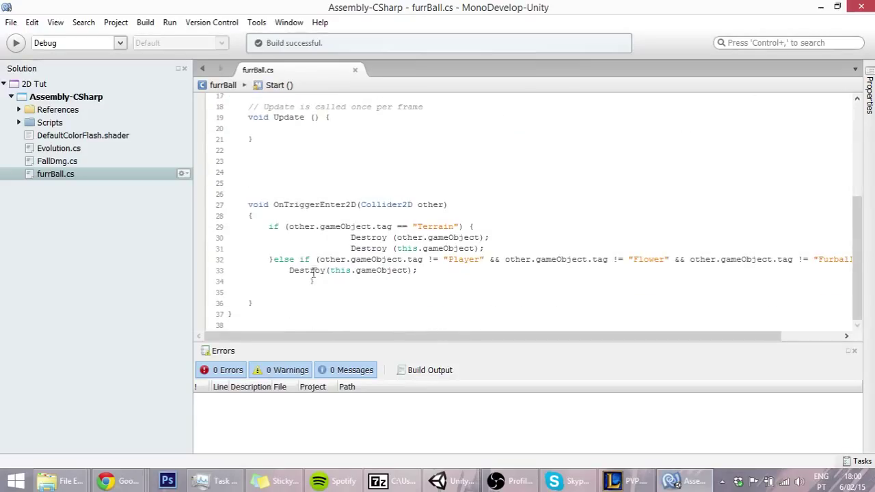
{"action": "left_click", "coordinate": [263, 290]}
{"action": "key", "text": "Down"}
{"action": "key", "text": "Down"}
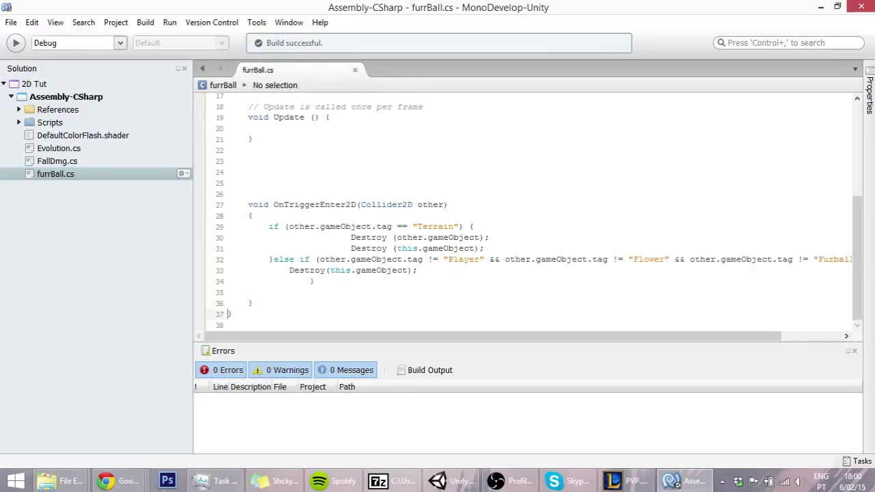
{"action": "key", "text": "Return"}
{"action": "key", "text": "Return"}
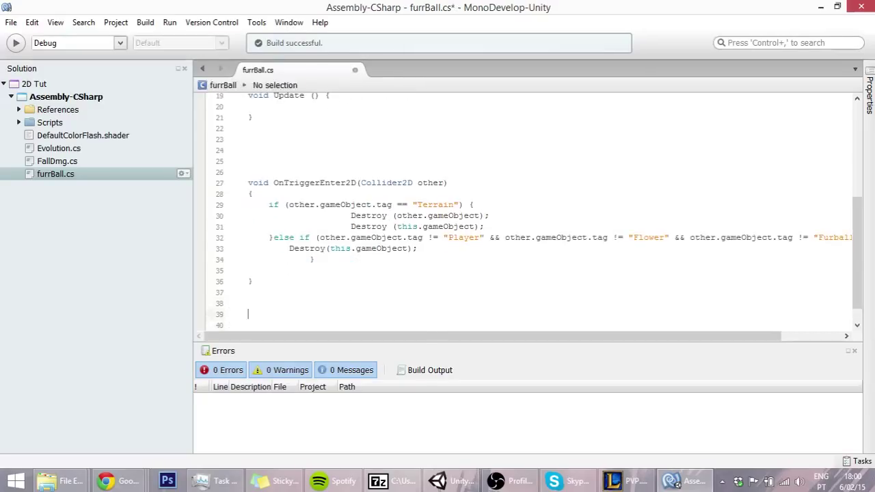
{"action": "type", "text": "void Destr"}
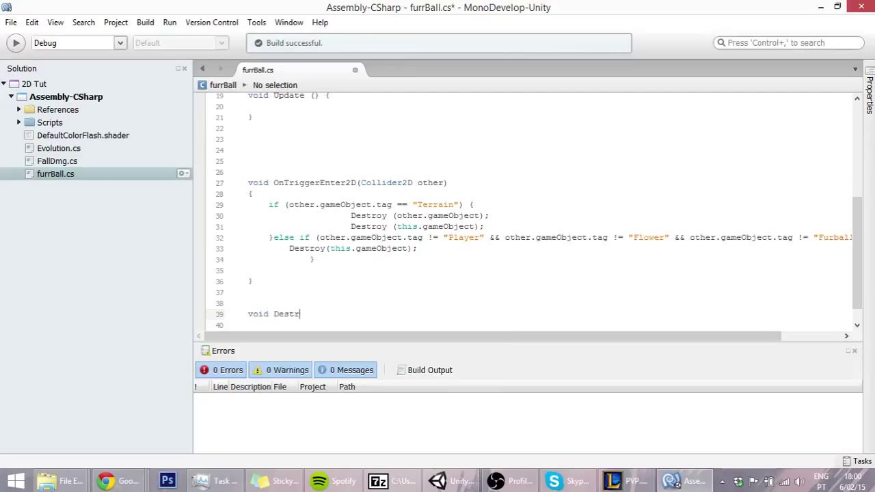
{"action": "type", "text": "oyI"}
{"action": "type", "text": "t()"}
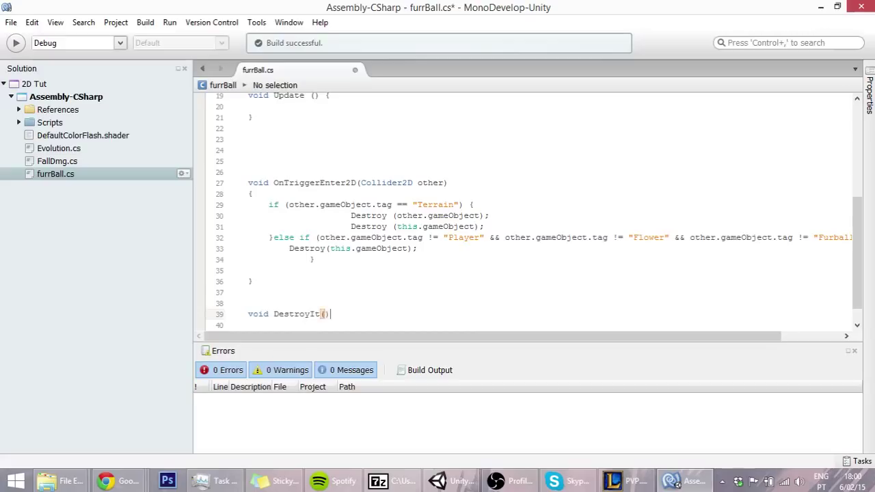
{"action": "key", "text": "Return"}
{"action": "type", "text": "{"}
{"action": "key", "text": "Return"}
{"action": "key", "text": "Return"}
{"action": "type", "text": "}"}
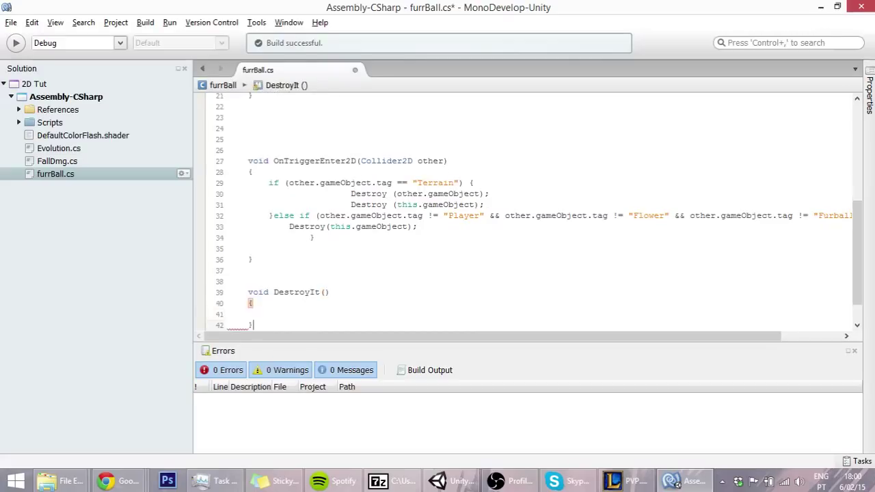
Inside DestroyIt, write collider2D.enabled = false;.
{"action": "left_click", "coordinate": [271, 310]}
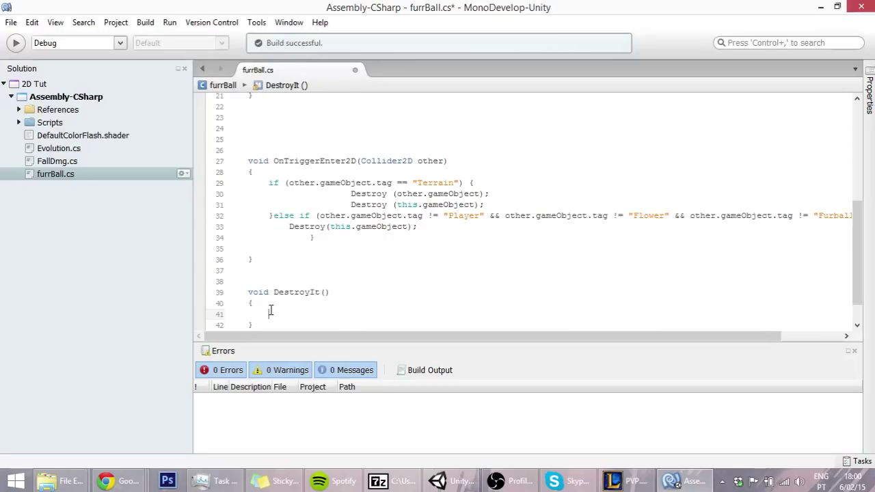
{"action": "type", "text": "co"}
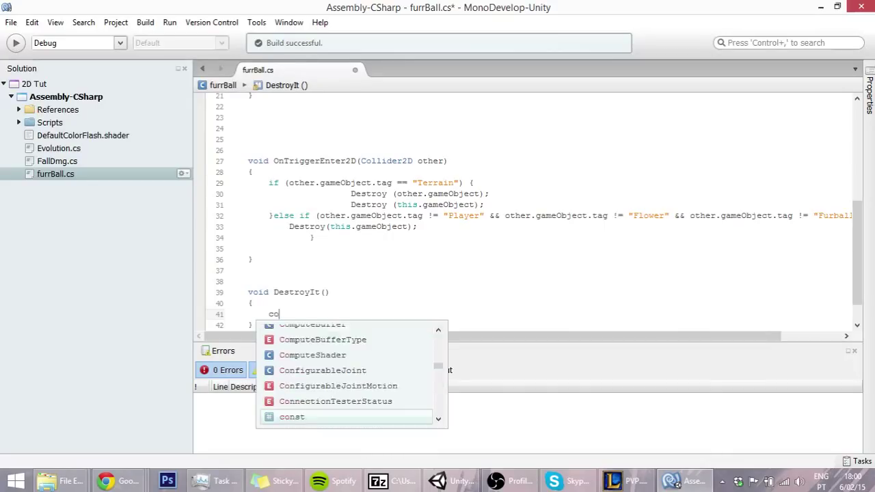
{"action": "type", "text": "ll"}
{"action": "key", "text": "Down"}
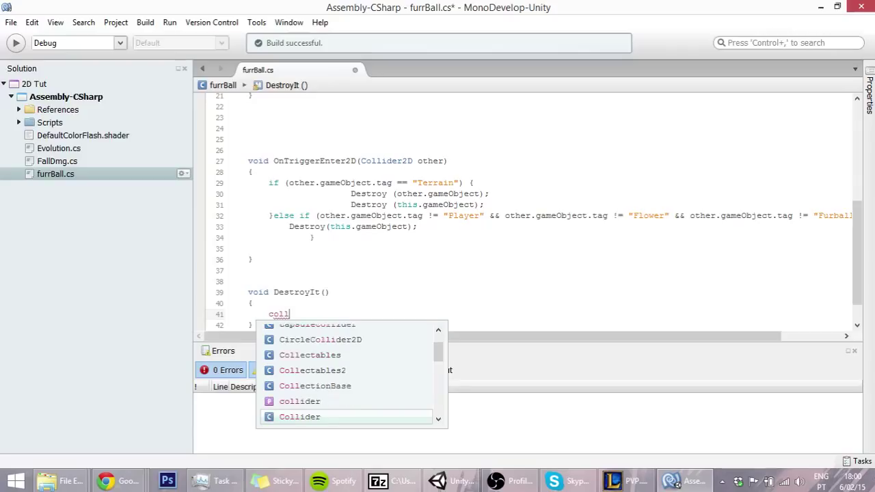
{"action": "key", "text": "Down"}
{"action": "key", "text": "Return"}
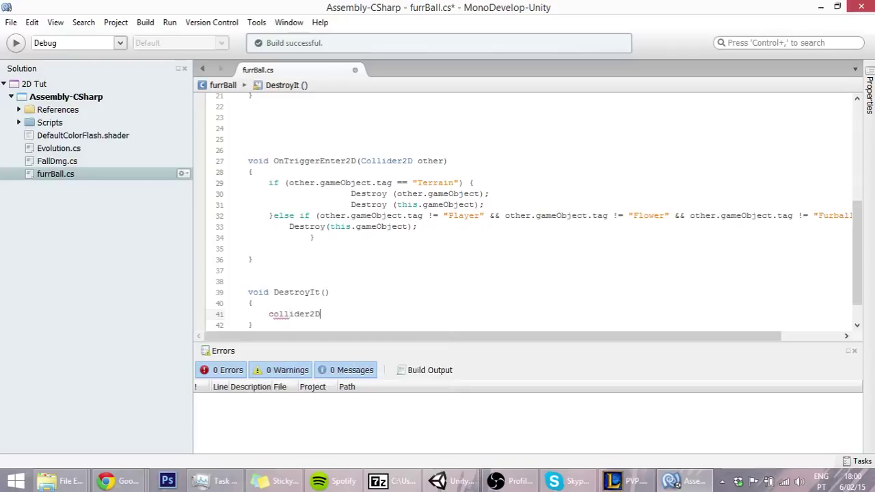
{"action": "type", "text": ".e"}
{"action": "key", "text": "Return"}
{"action": "type", "text": "="}
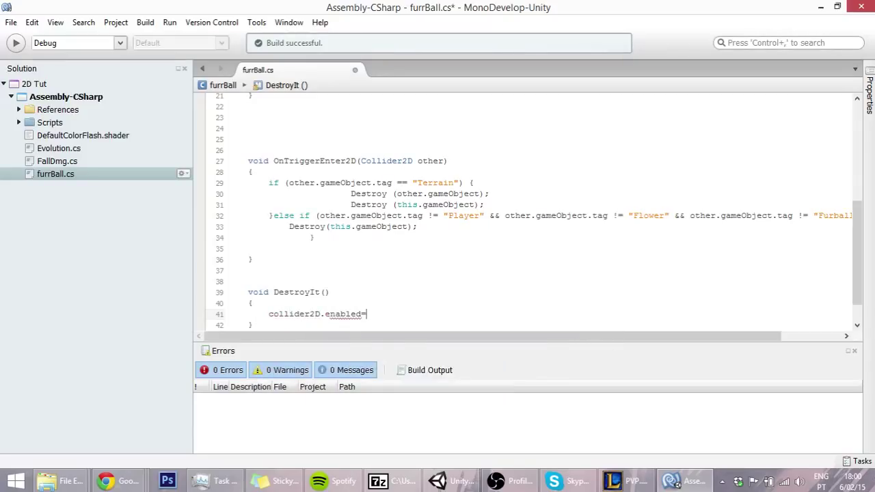
{"action": "type", "text": "fa"}
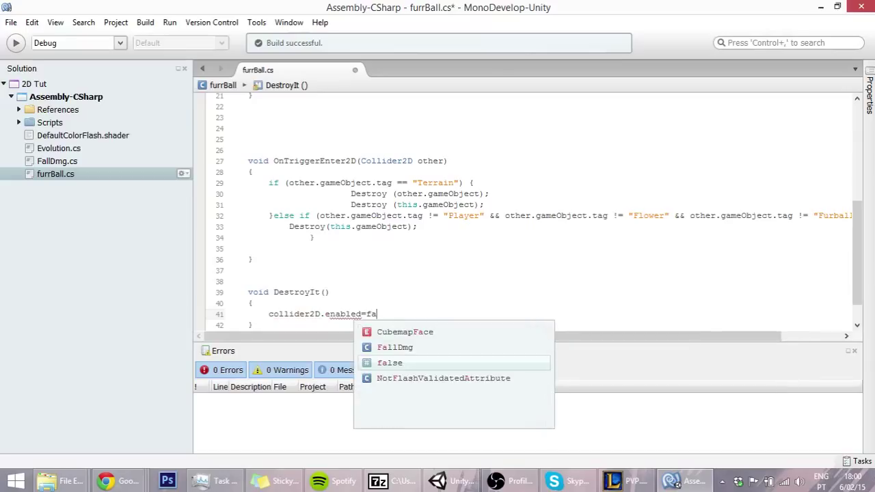
{"action": "key", "text": "Return"}
{"action": "type", "text": ";"}
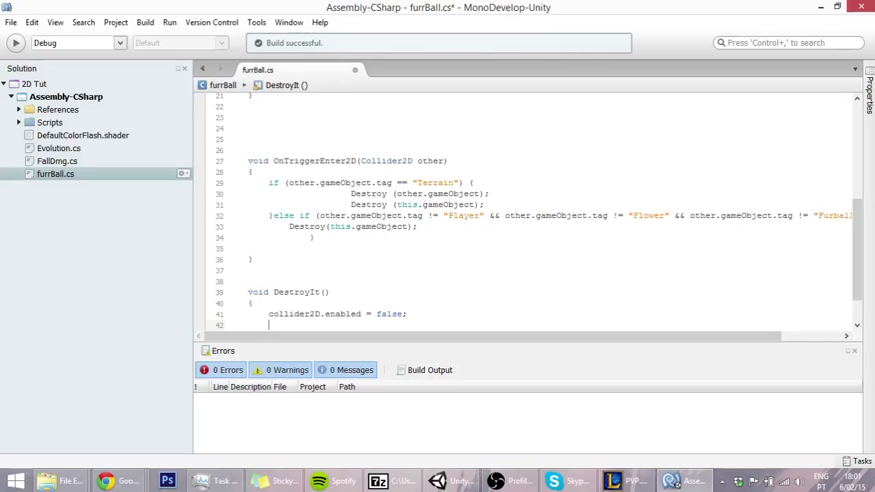
Start the next line with gameObject.GetComponent<SpriteRenderer>().
{"action": "type", "text": "ga"}
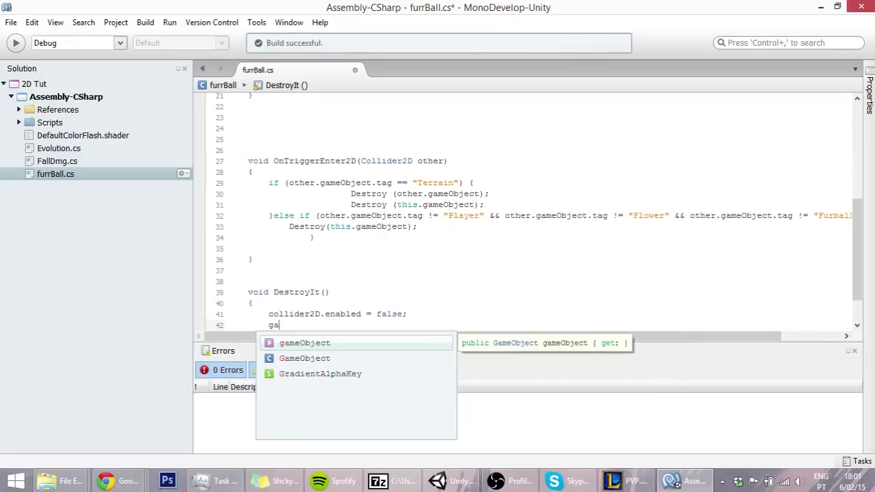
{"action": "key", "text": "Return"}
{"action": "type", "text": ".g"}
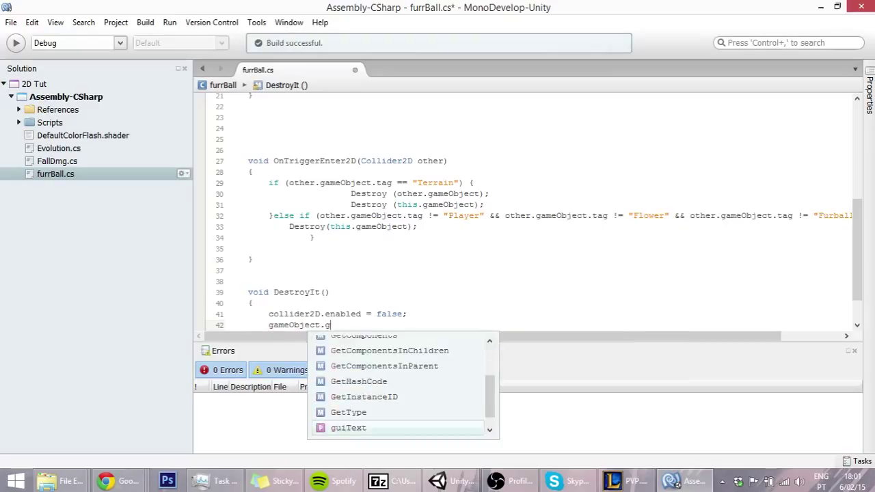
{"action": "type", "text": "e"}
{"action": "key", "text": "Return"}
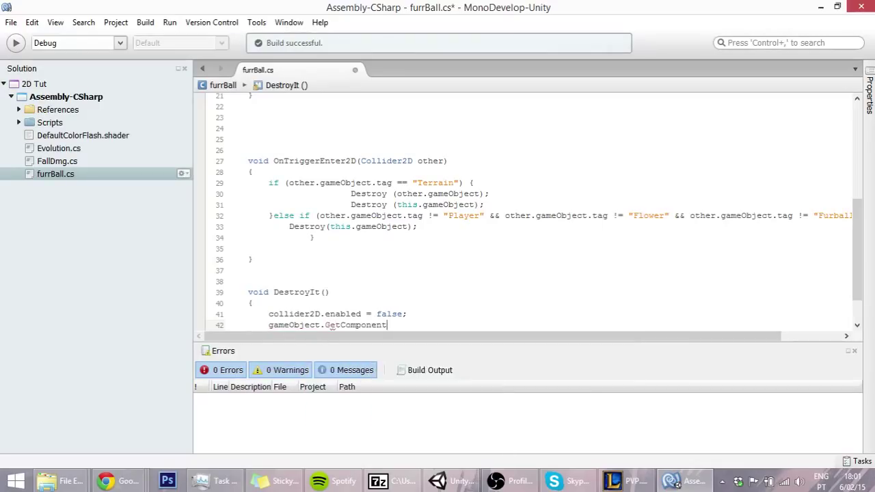
{"action": "type", "text": "<"}
{"action": "type", "text": "spri"}
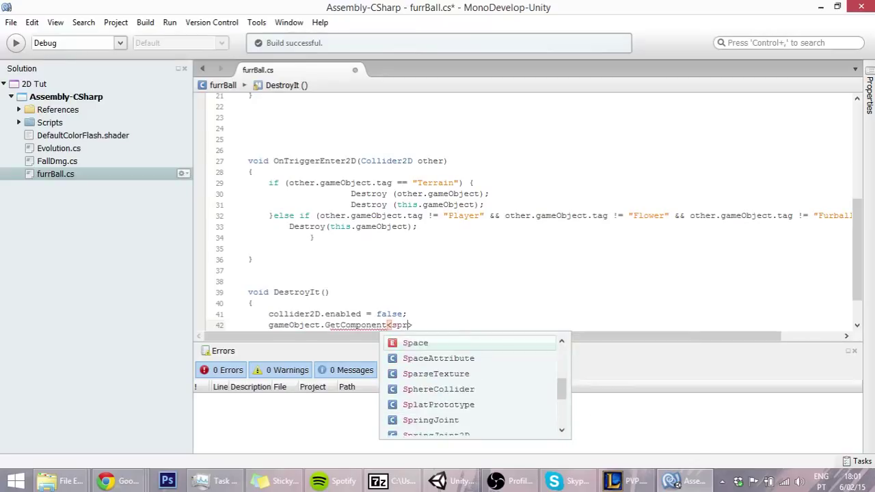
{"action": "type", "text": "t"}
{"action": "type", "text": "e"}
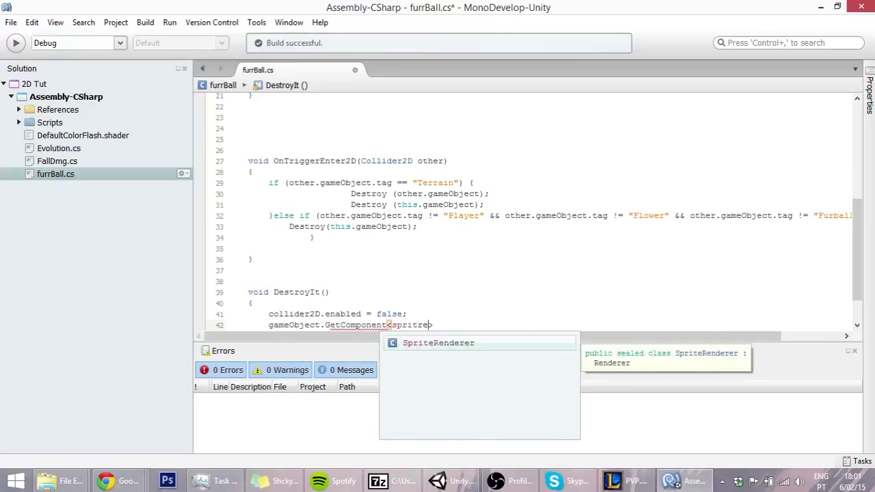
{"action": "type", "text": "ren>"}
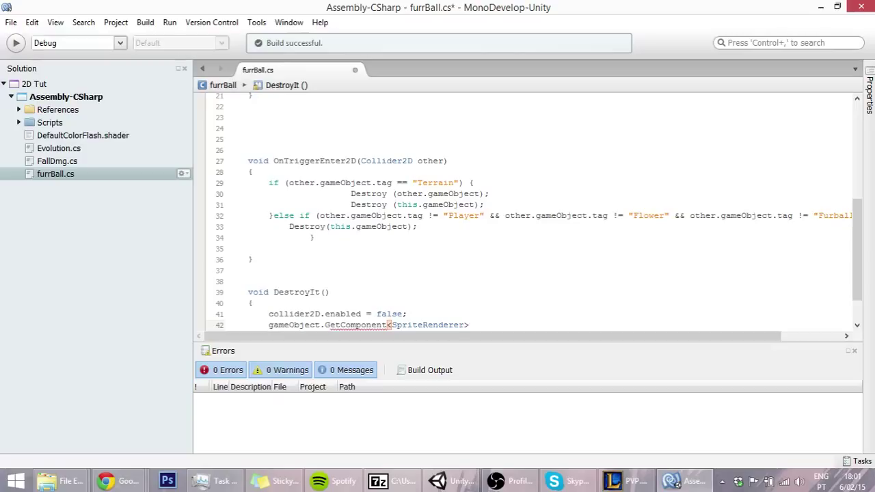
{"action": "type", "text": "()"}
{"action": "left_click", "coordinate": [456, 481]}
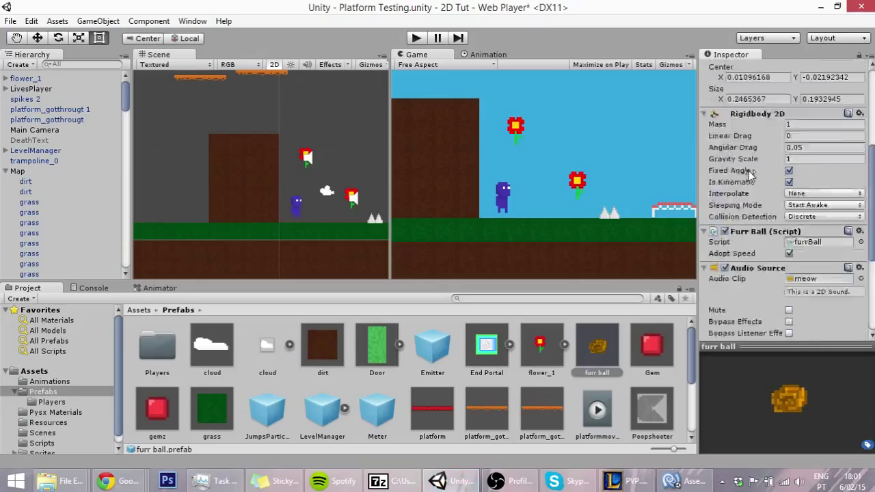
{"action": "scroll", "coordinate": [749, 175], "scroll_direction": "up", "scroll_amount": 5}
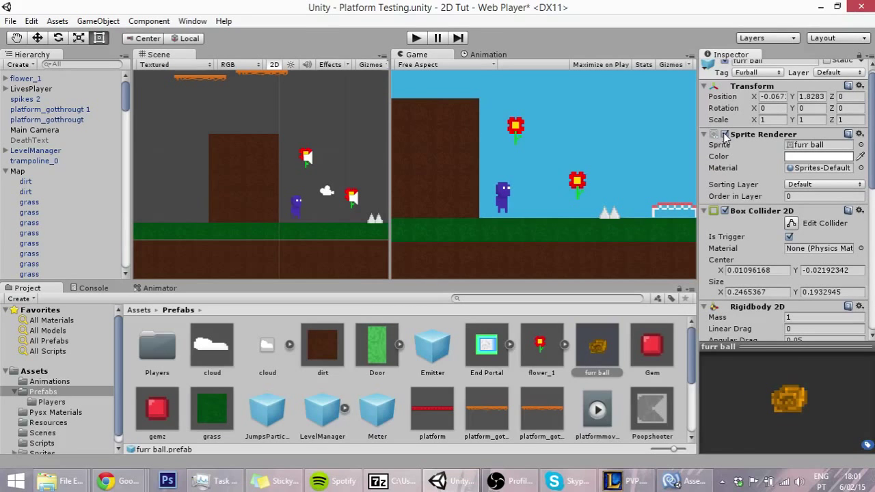
{"action": "left_click", "coordinate": [670, 481]}
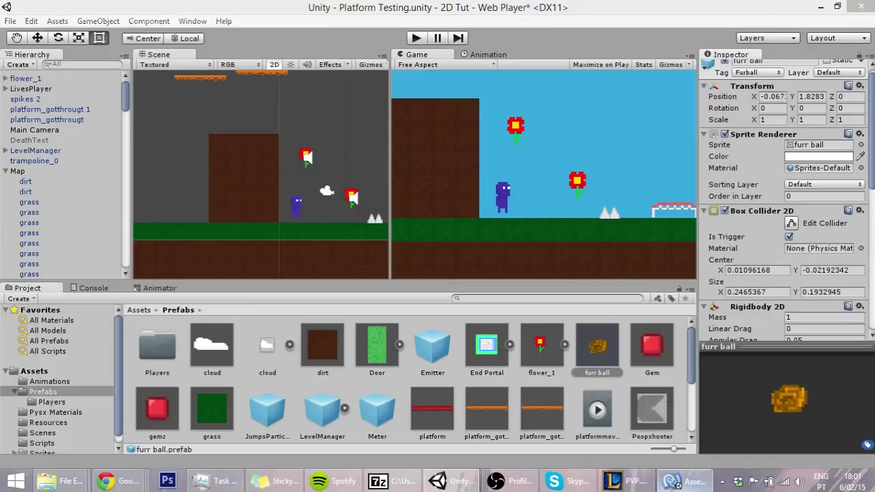
Finish line 42 so the SpriteRenderer's enabled is set to false.
{"action": "type", "text": "."}
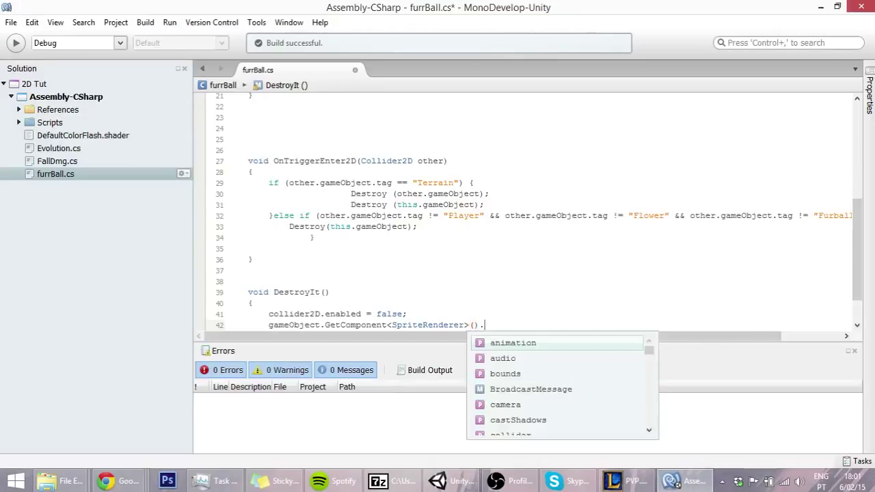
{"action": "type", "text": "e"}
{"action": "key", "text": "Return"}
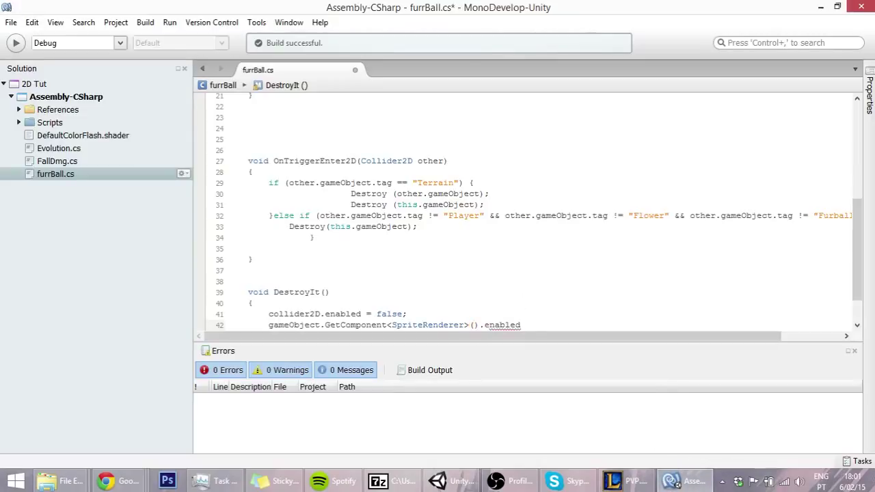
{"action": "type", "text": "=f"}
{"action": "key", "text": "Return"}
{"action": "type", "text": ";"}
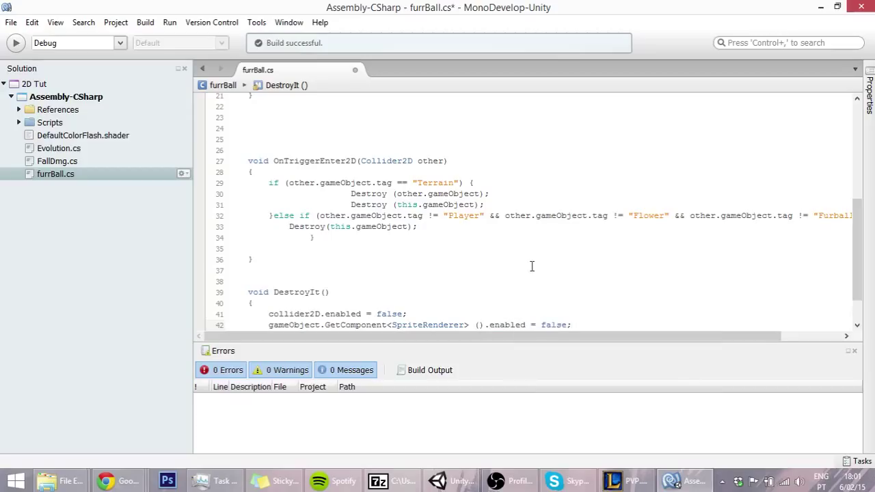
Add Destroy(this.gameObject, 2f); on the next line and rebuild the script.
{"action": "scroll", "coordinate": [470, 287], "scroll_direction": "down", "scroll_amount": 2}
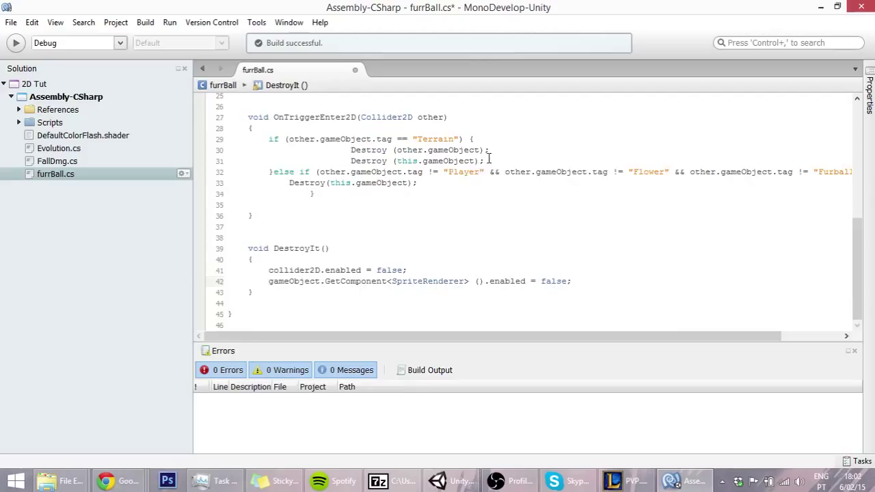
{"action": "key", "text": "Return"}
{"action": "type", "text": "Des"}
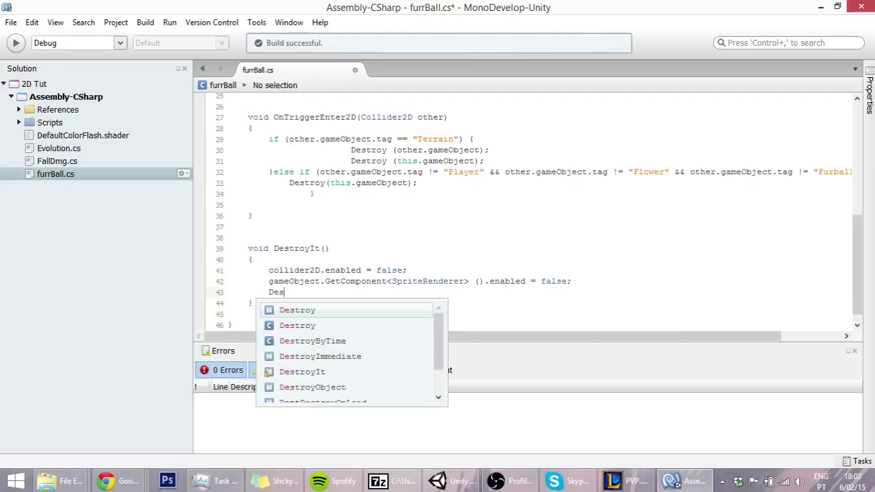
{"action": "key", "text": "Return"}
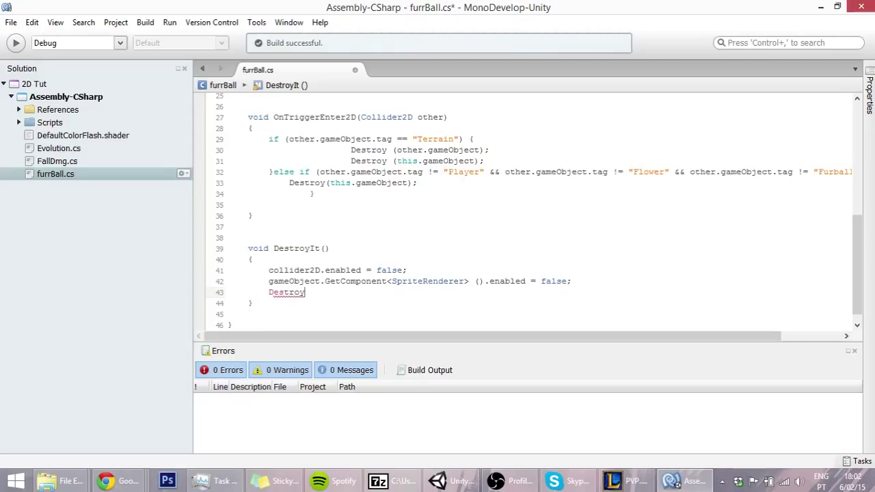
{"action": "type", "text": "()th"}
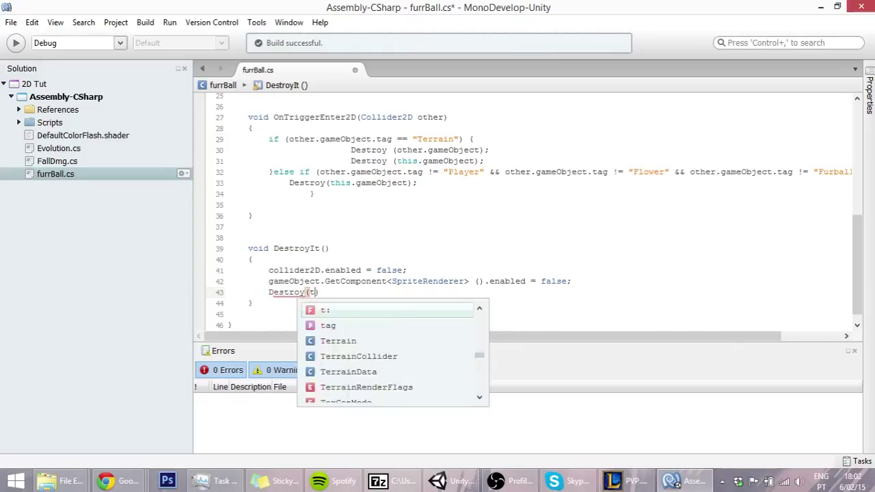
{"action": "type", "text": "is.ga"}
{"action": "key", "text": "Return"}
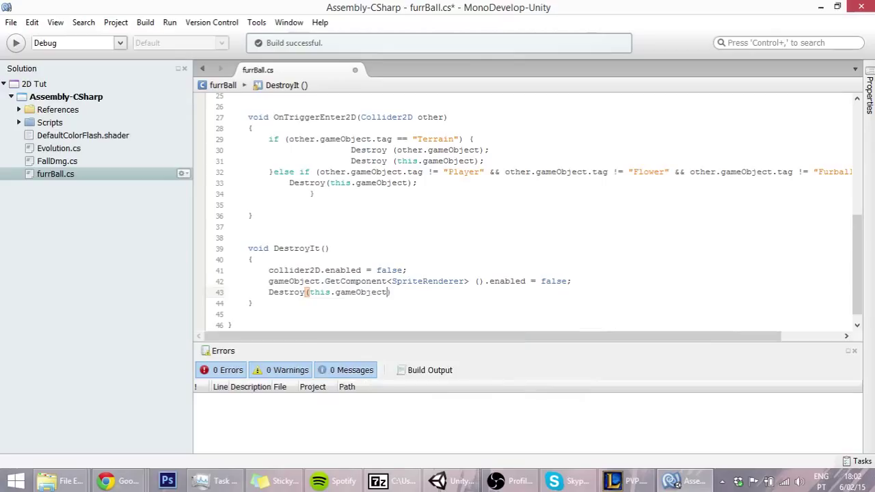
{"action": "type", "text": ", 2f"}
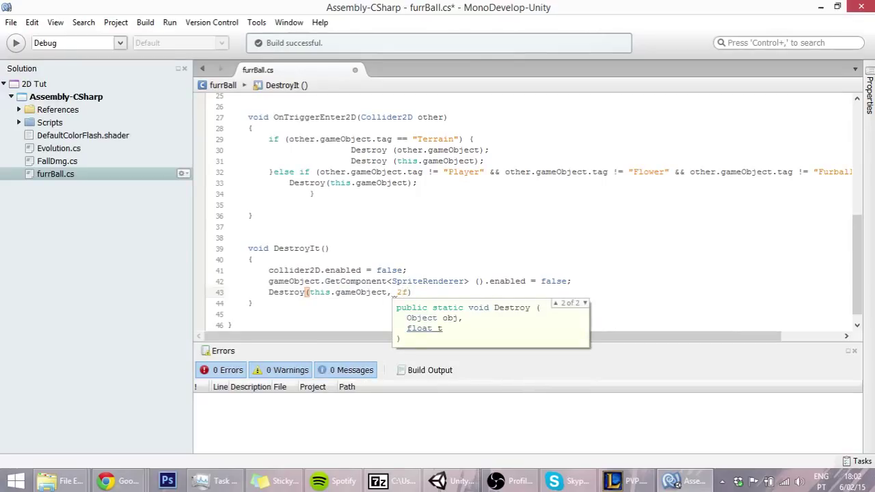
{"action": "type", "text": ")"}
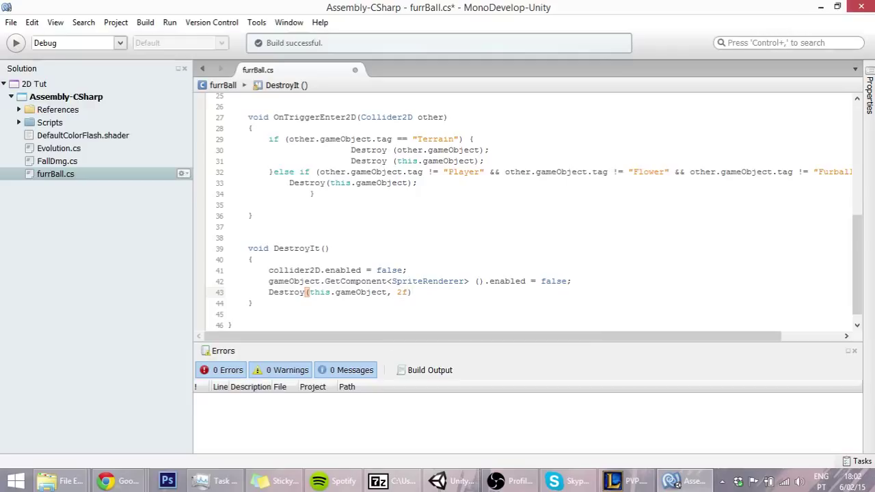
{"action": "type", "text": ";"}
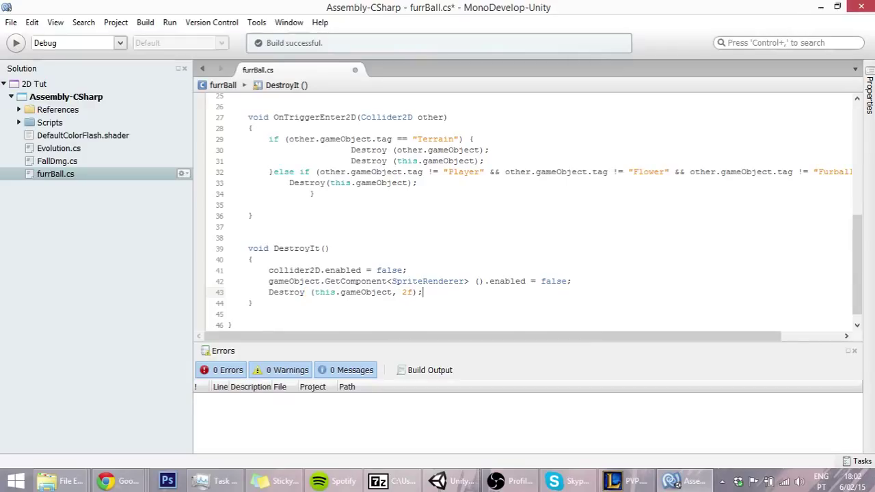
{"action": "key", "text": "F8"}
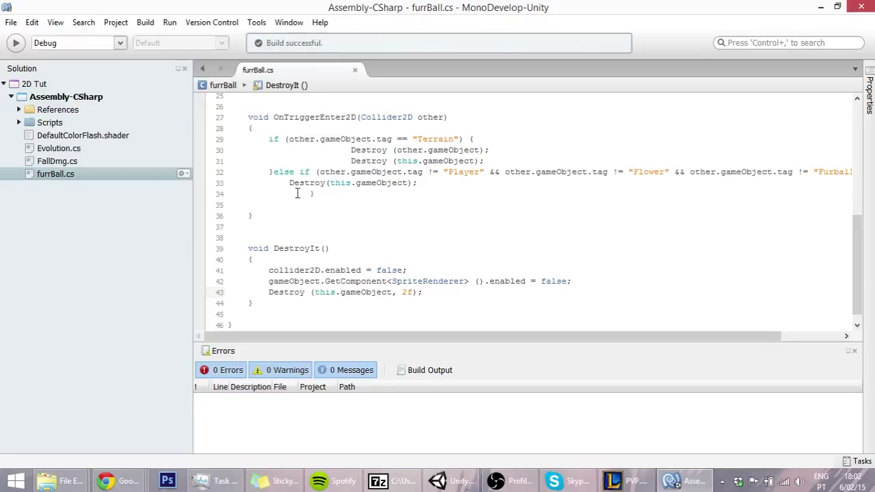
Copy DestroyIt() and paste it over the Destroy call on line 33.
{"action": "left_click_drag", "start_coordinate": [291, 183], "coordinate": [298, 191]}
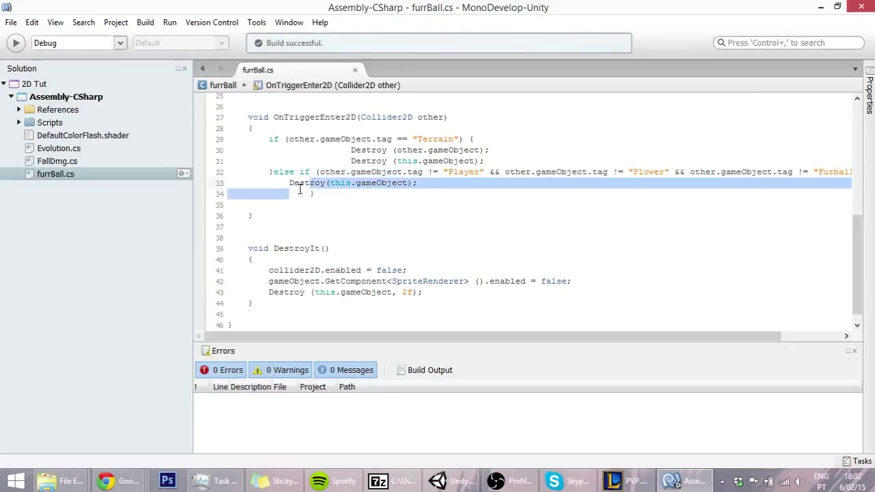
{"action": "left_click", "coordinate": [298, 228]}
{"action": "left_click_drag", "start_coordinate": [274, 248], "coordinate": [329, 248]}
{"action": "key", "text": "ctrl+c"}
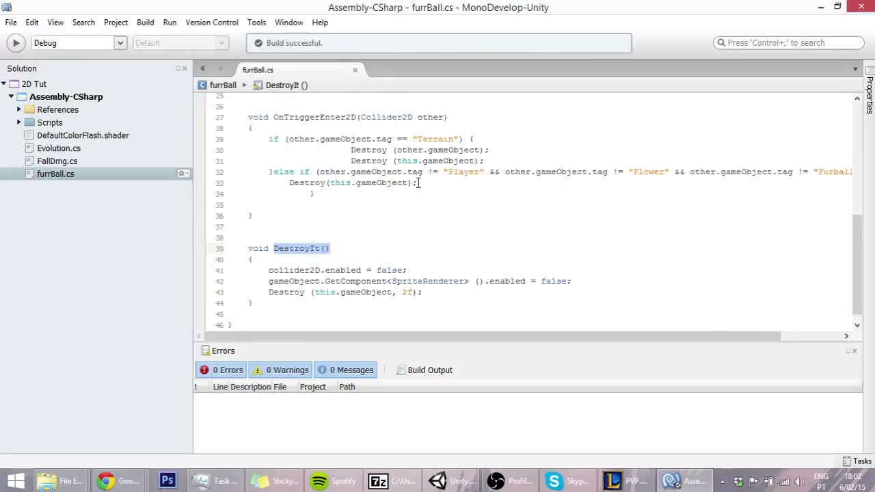
{"action": "left_click_drag", "start_coordinate": [419, 183], "coordinate": [289, 183]}
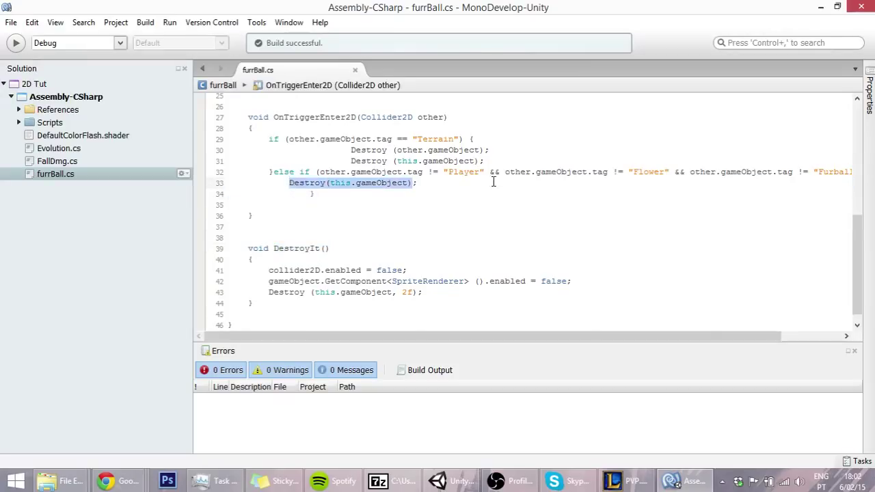
{"action": "key", "text": "ctrl+v"}
Replace line 31's Destroy(this.gameObject) with DestroyIt() as well and save the script.
{"action": "left_click_drag", "start_coordinate": [351, 161], "coordinate": [459, 152]}
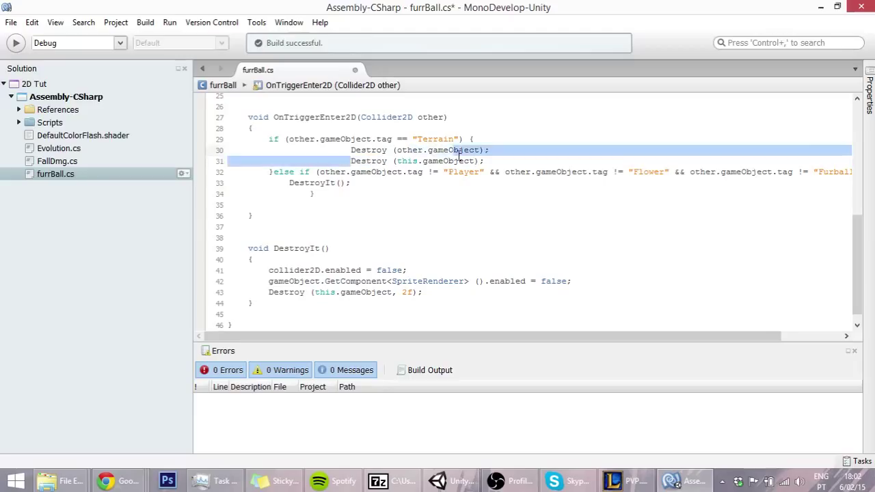
{"action": "left_click_drag", "start_coordinate": [350, 161], "coordinate": [483, 160]}
{"action": "key", "text": "ctrl+v"}
{"action": "scroll", "coordinate": [457, 261], "scroll_direction": "up", "scroll_amount": 1}
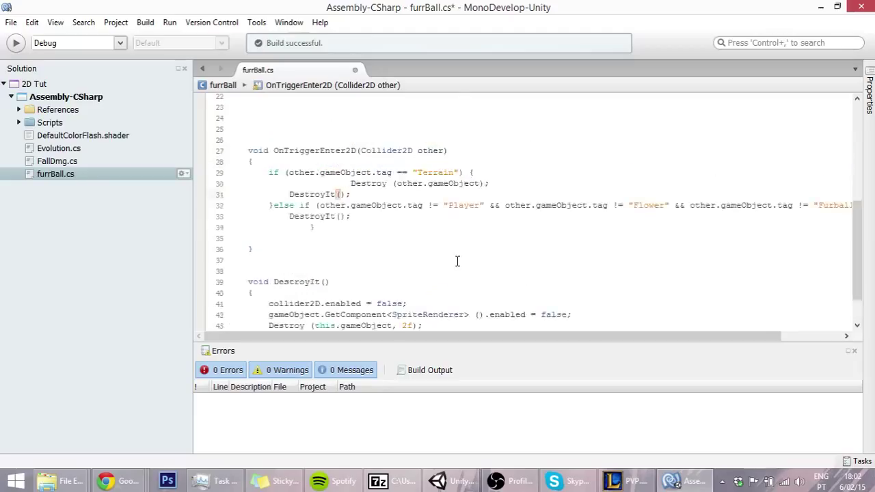
{"action": "scroll", "coordinate": [457, 261], "scroll_direction": "up", "scroll_amount": 6}
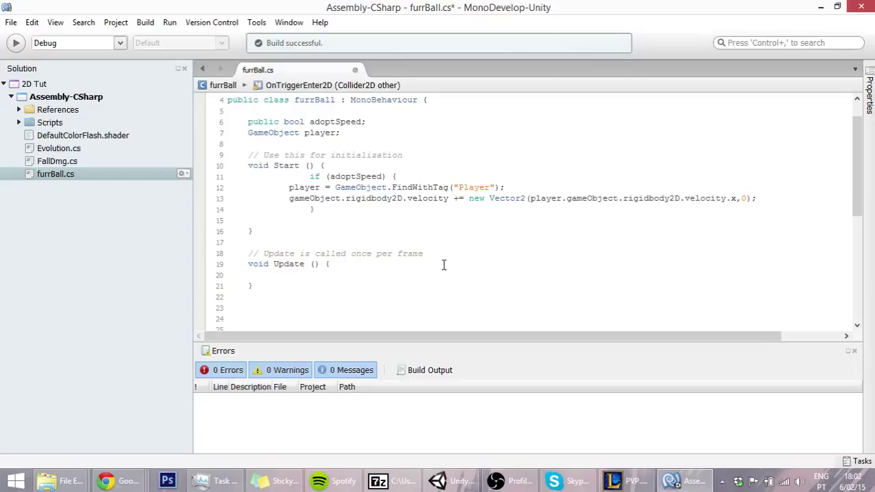
{"action": "scroll", "coordinate": [443, 264], "scroll_direction": "down", "scroll_amount": 3}
{"action": "scroll", "coordinate": [444, 264], "scroll_direction": "down", "scroll_amount": 1}
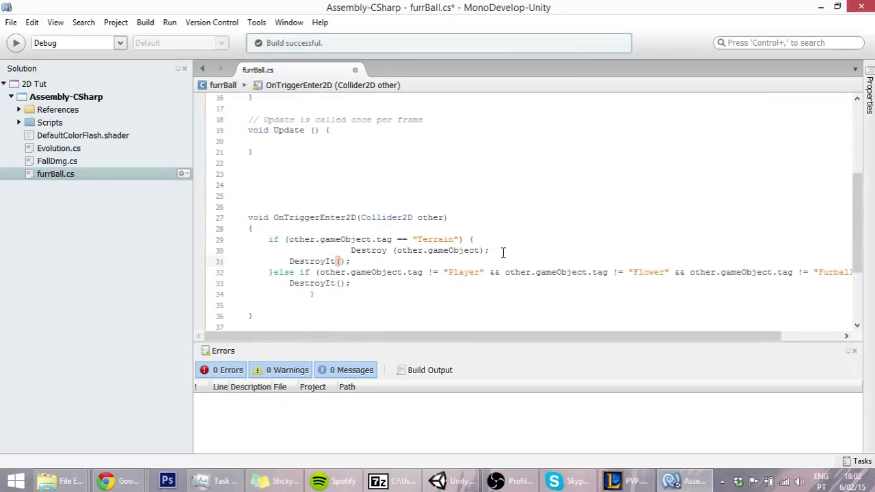
{"action": "key", "text": "F8"}
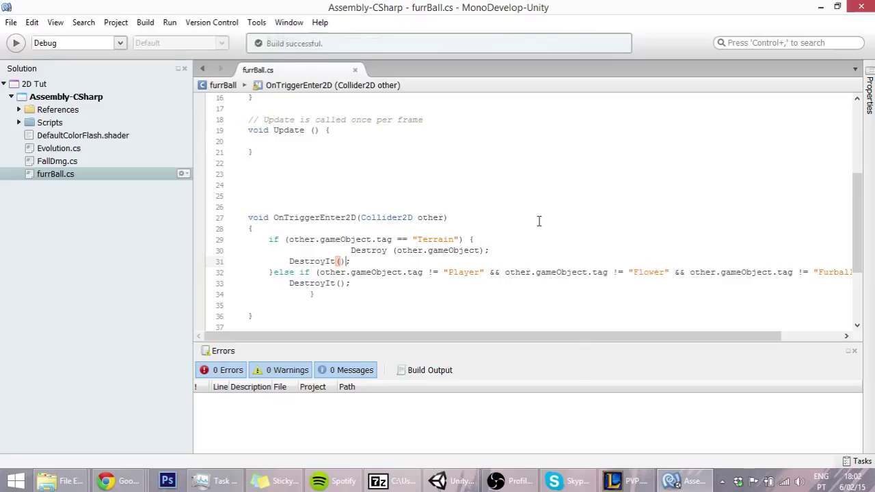
Play-test the game, firing fur balls at the wall with Ctrl.
{"action": "left_click", "coordinate": [445, 481]}
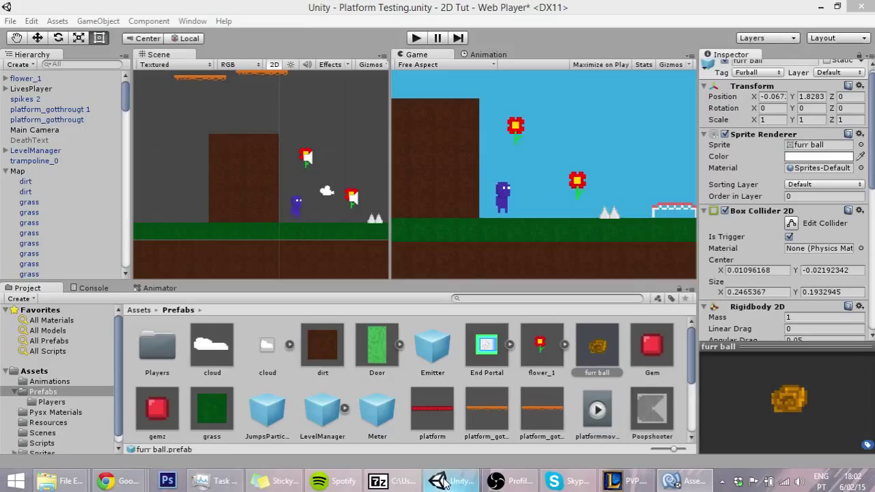
{"action": "left_click", "coordinate": [417, 38]}
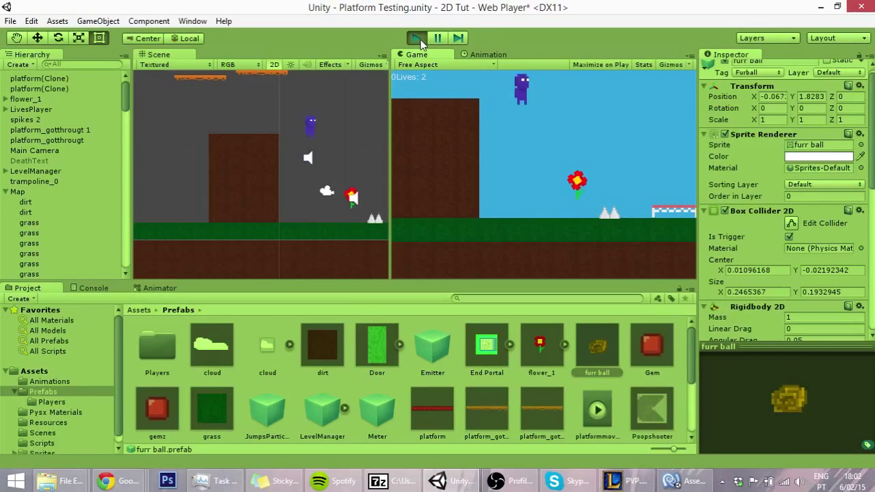
{"action": "key", "text": "ctrl"}
{"action": "key", "text": "Left"}
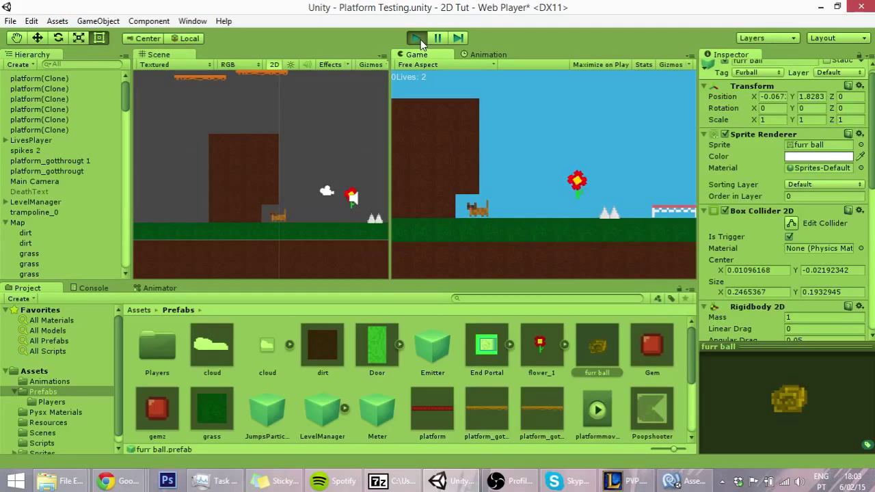
{"action": "key", "text": "ctrl"}
Pan the Scene view to the right and exit Play mode with Ctrl+P.
{"action": "scroll", "coordinate": [151, 212], "scroll_direction": "down", "scroll_amount": 2}
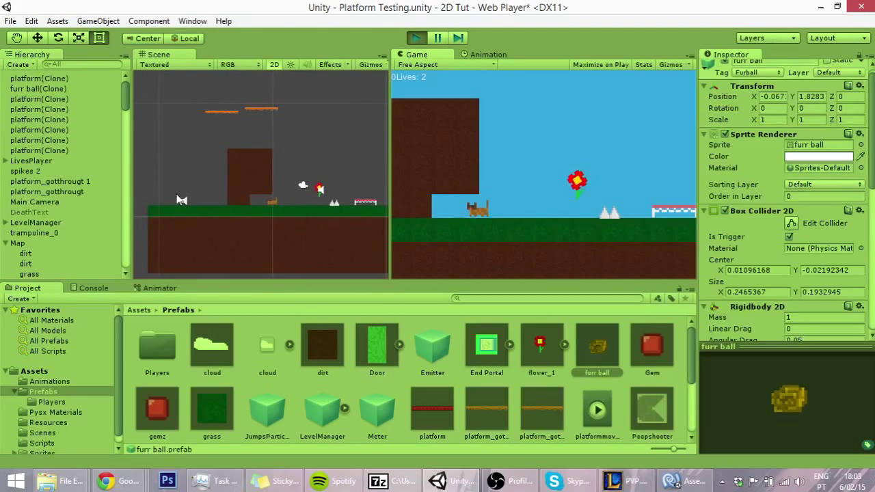
{"action": "scroll", "coordinate": [156, 203], "scroll_direction": "down", "scroll_amount": 2}
{"action": "scroll", "coordinate": [174, 195], "scroll_direction": "up", "scroll_amount": 1}
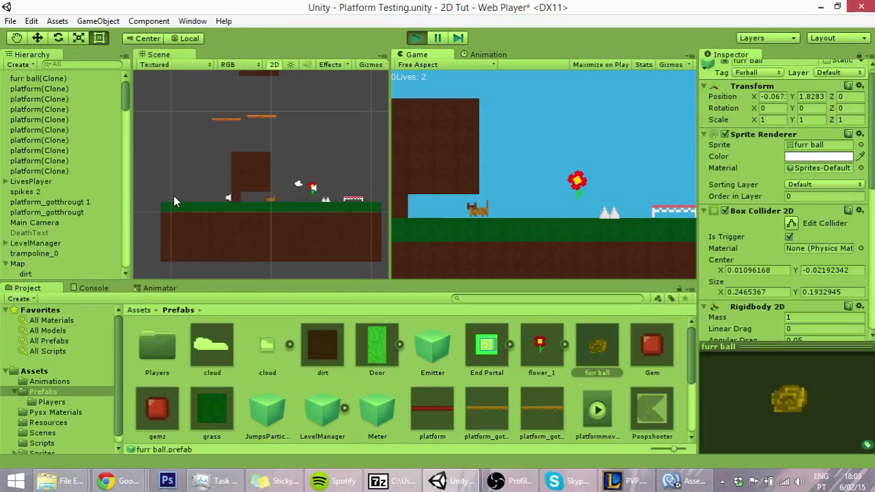
{"action": "middle_click_drag", "start_coordinate": [216, 203], "coordinate": [330, 216]}
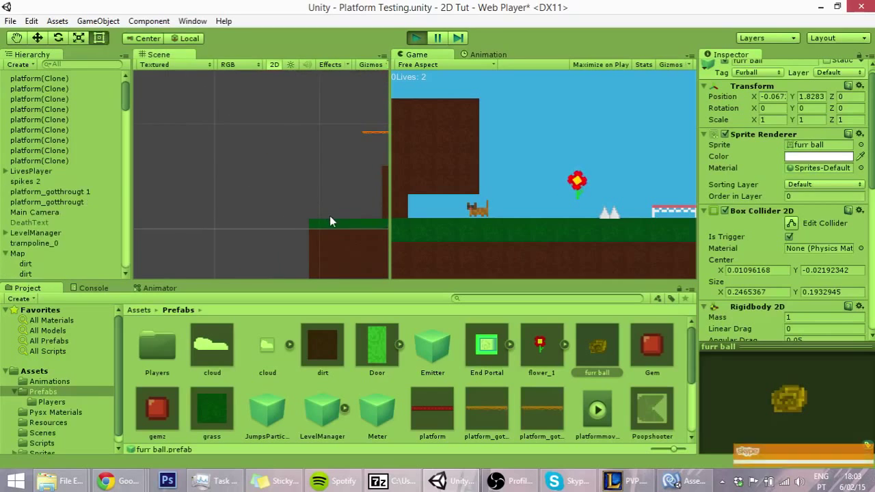
{"action": "key", "text": "ctrl+p"}
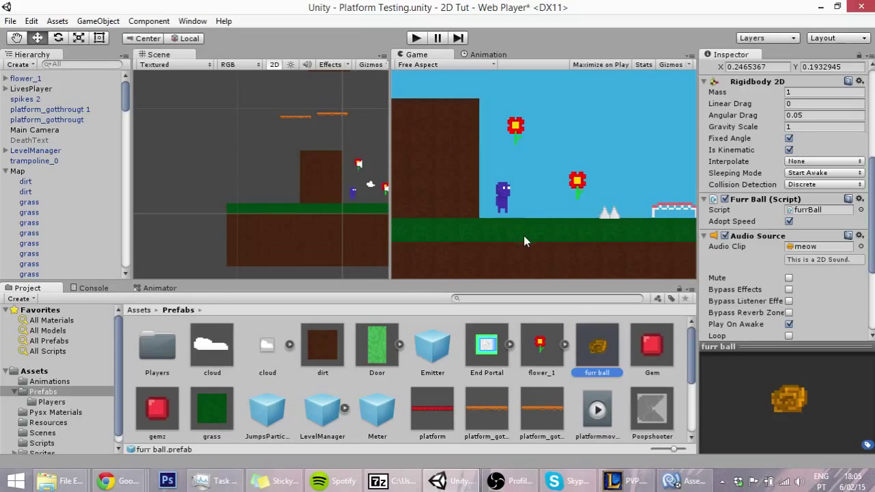
Collapse Map and create a new Particle System from the GameObject menu.
{"action": "left_click", "coordinate": [6, 171]}
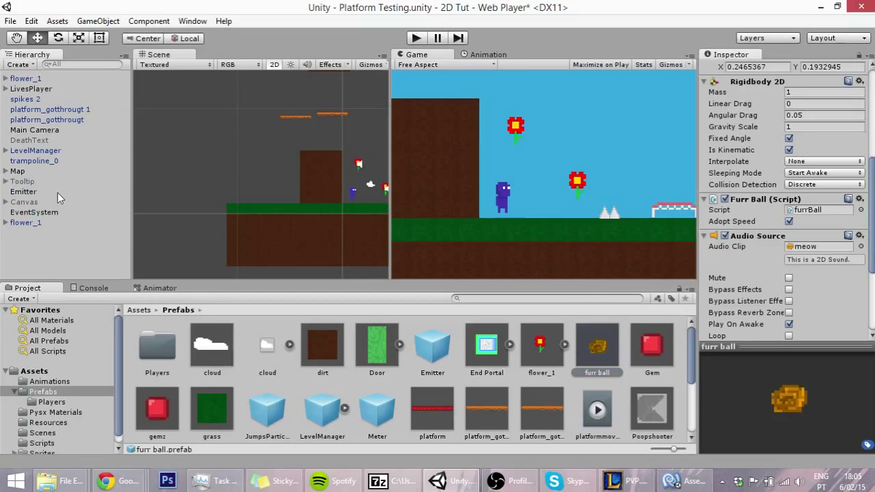
{"action": "left_click", "coordinate": [35, 239]}
{"action": "left_click", "coordinate": [97, 21]}
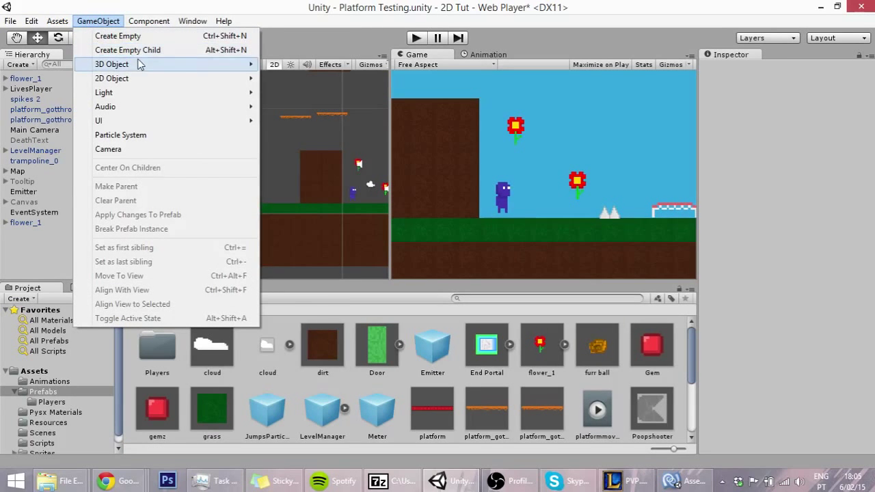
{"action": "left_click", "coordinate": [143, 135]}
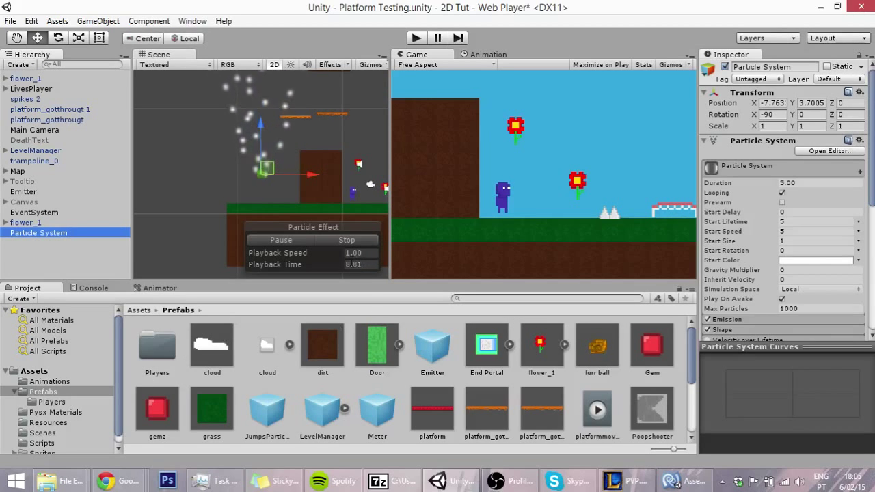
Duplicate the furr ball sprite in Assets/Sprites to make furr ball 1.
{"action": "left_click", "coordinate": [117, 413]}
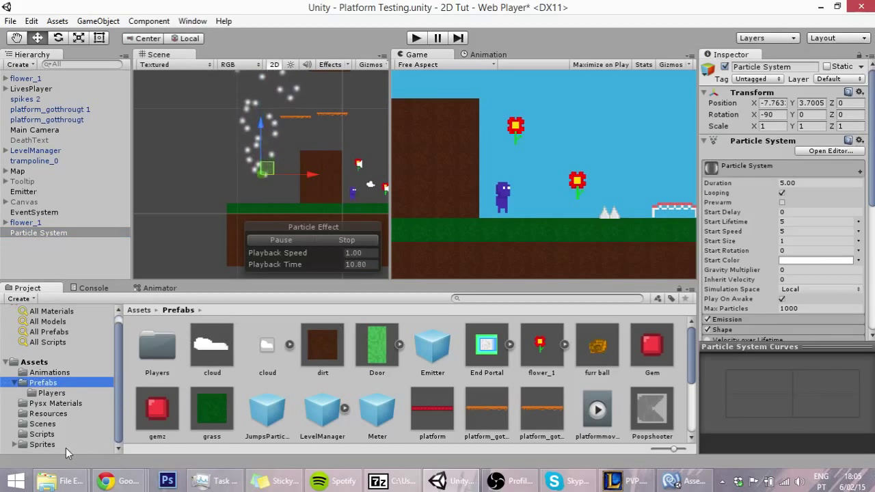
{"action": "left_click", "coordinate": [31, 446]}
{"action": "left_click", "coordinate": [652, 367]}
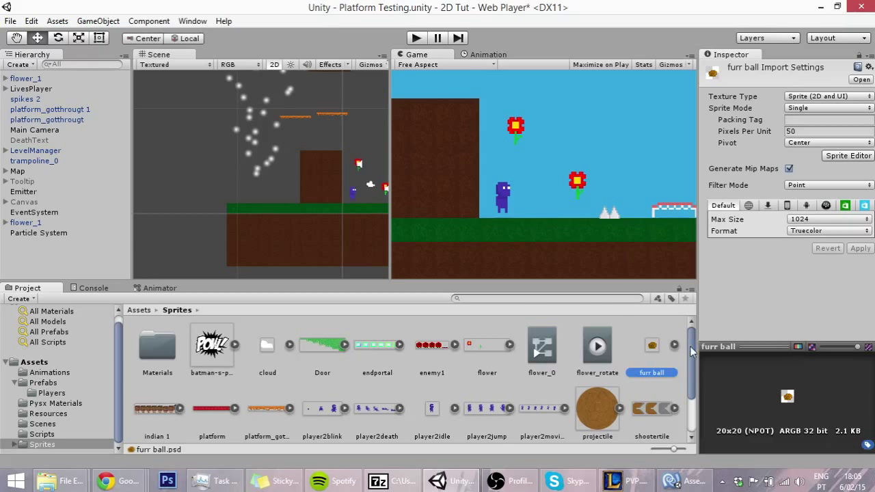
{"action": "key", "text": "ctrl+d"}
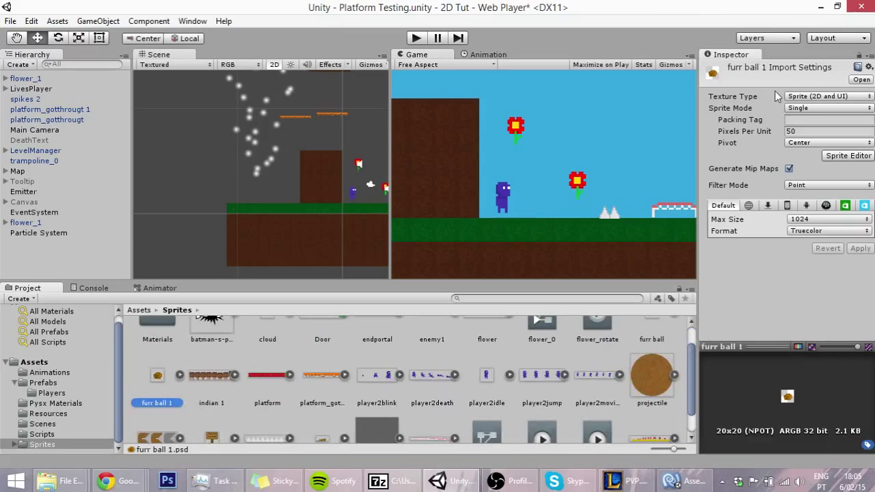
{"action": "left_click", "coordinate": [827, 99]}
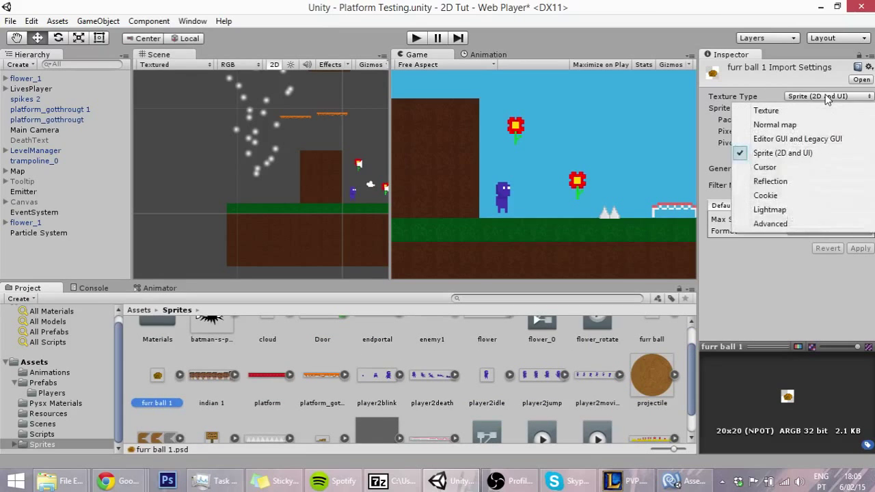
Set furr ball 1's Texture Type to Texture with Alpha Is Transparent, applying each change.
{"action": "left_click", "coordinate": [790, 108]}
{"action": "left_click", "coordinate": [860, 210]}
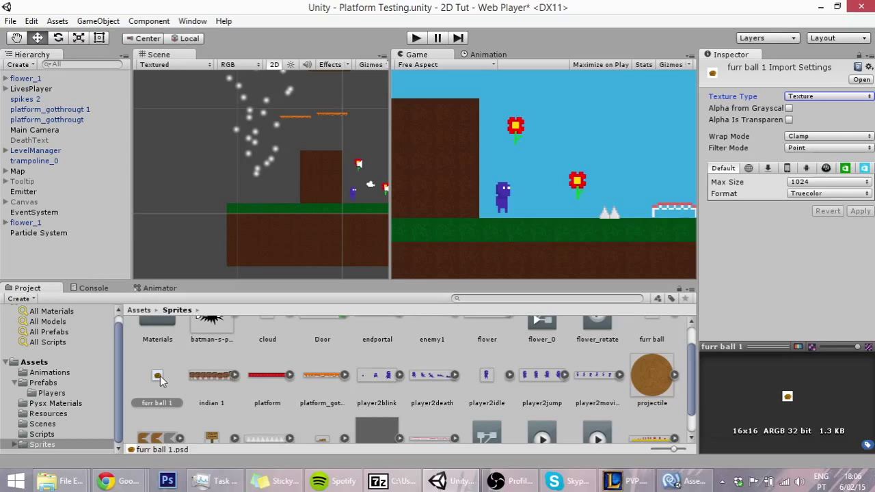
{"action": "left_click", "coordinate": [789, 120]}
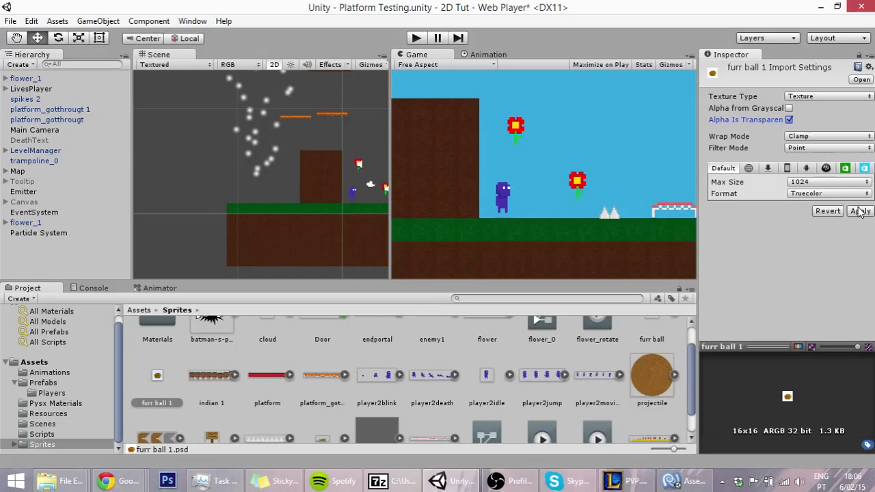
{"action": "left_click", "coordinate": [859, 211]}
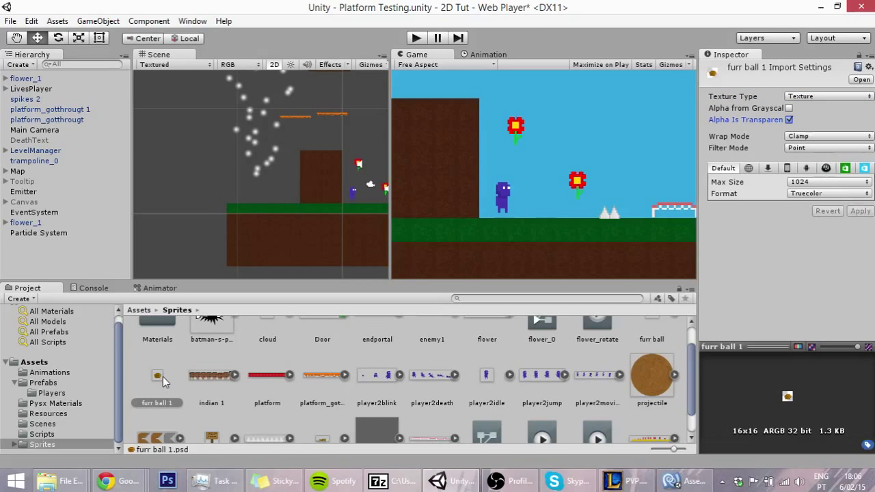
Assign furr ball 1 to the Particle System so it emits fur ball images.
{"action": "left_click_drag", "start_coordinate": [161, 382], "coordinate": [53, 234]}
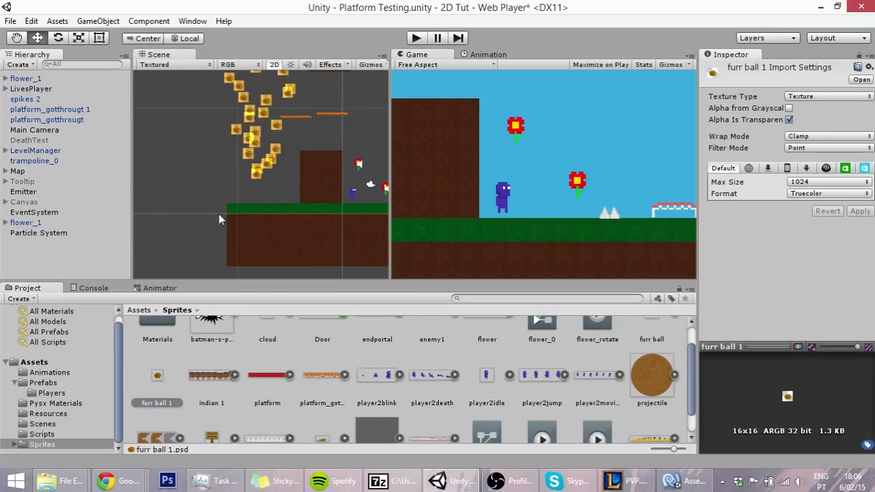
{"action": "scroll", "coordinate": [219, 214], "scroll_direction": "up", "scroll_amount": 3}
{"action": "mouse_move", "coordinate": [219, 214]}
{"action": "middle_mouse_down"}
{"action": "mouse_move", "coordinate": [276, 183]}
{"action": "mouse_move", "coordinate": [275, 173]}
{"action": "middle_mouse_up"}
Set the Particle System's furr ball 2 material shader to Sprites/Default.
{"action": "left_click", "coordinate": [278, 218]}
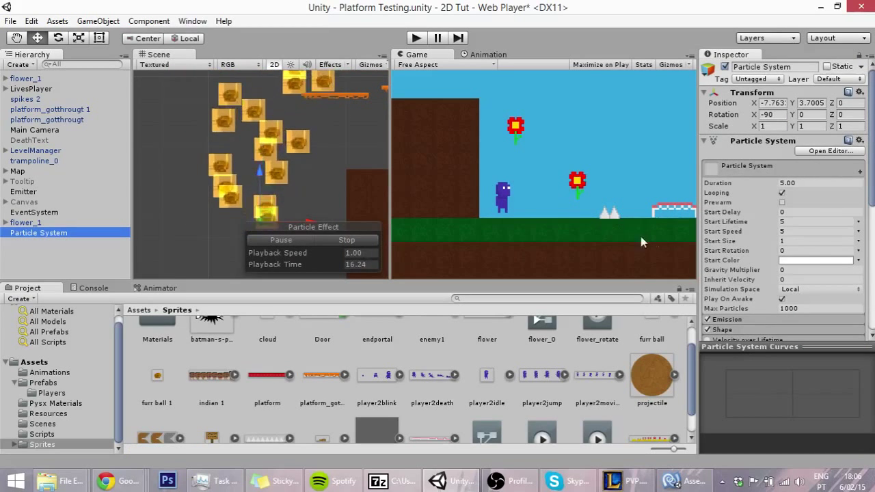
{"action": "scroll", "coordinate": [744, 250], "scroll_direction": "down", "scroll_amount": 3}
{"action": "scroll", "coordinate": [743, 249], "scroll_direction": "down", "scroll_amount": 5}
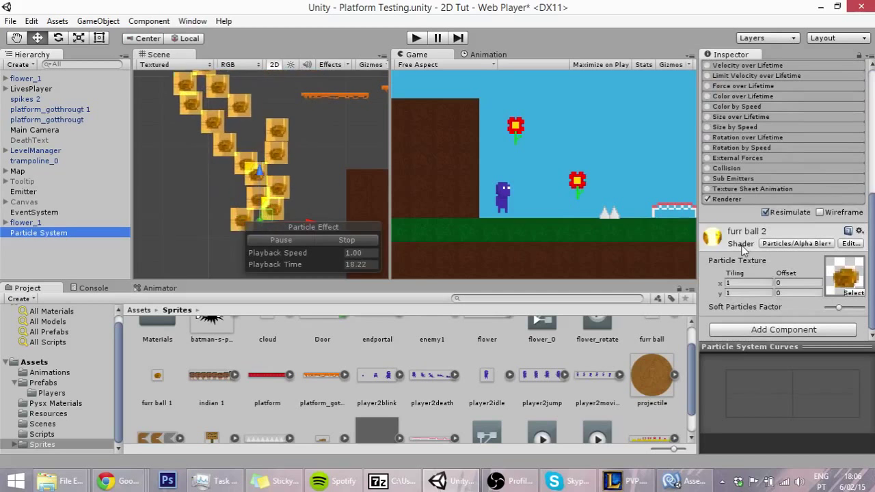
{"action": "left_click", "coordinate": [779, 244]}
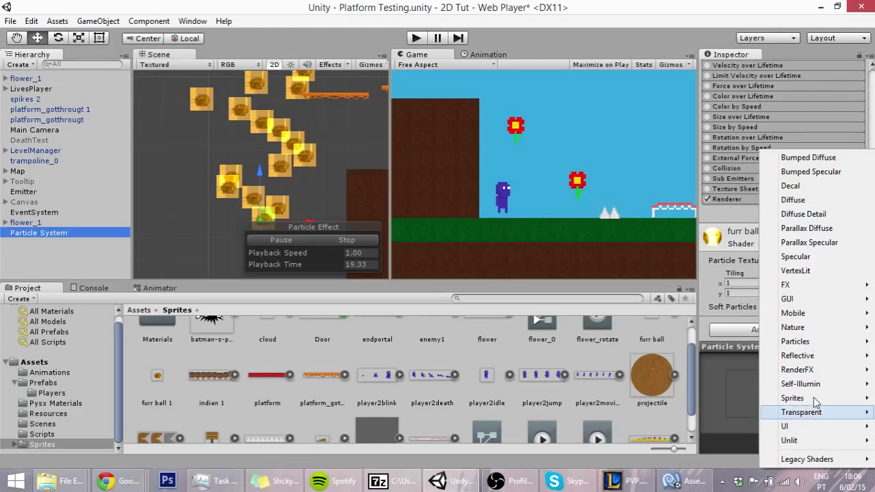
{"action": "mouse_move", "coordinate": [815, 400]}
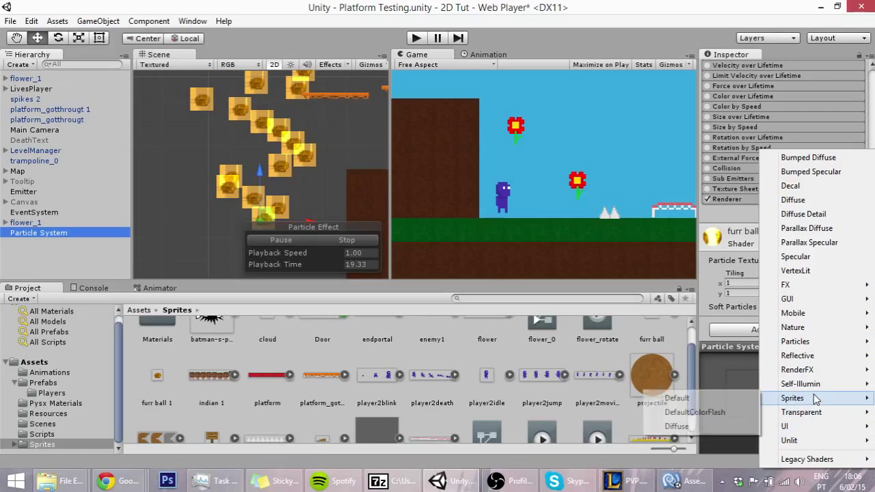
{"action": "left_click", "coordinate": [731, 399]}
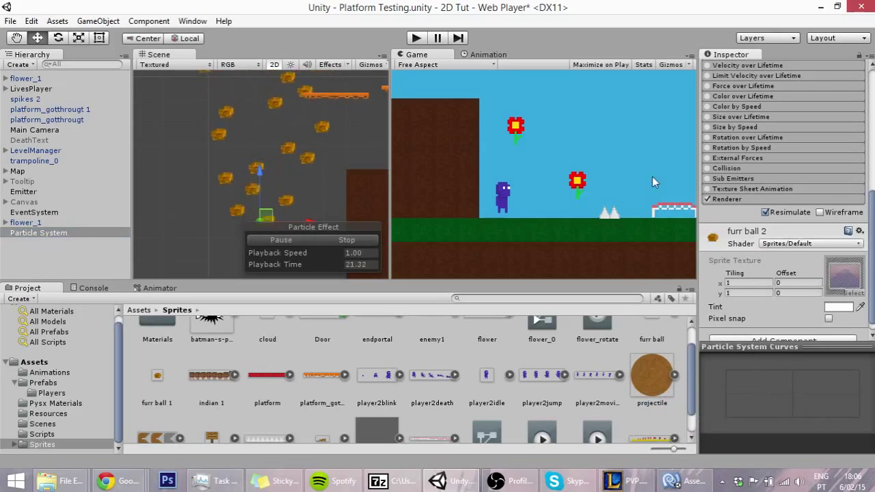
{"action": "scroll", "coordinate": [798, 166], "scroll_direction": "up", "scroll_amount": 3}
{"action": "scroll", "coordinate": [799, 178], "scroll_direction": "up", "scroll_amount": 5}
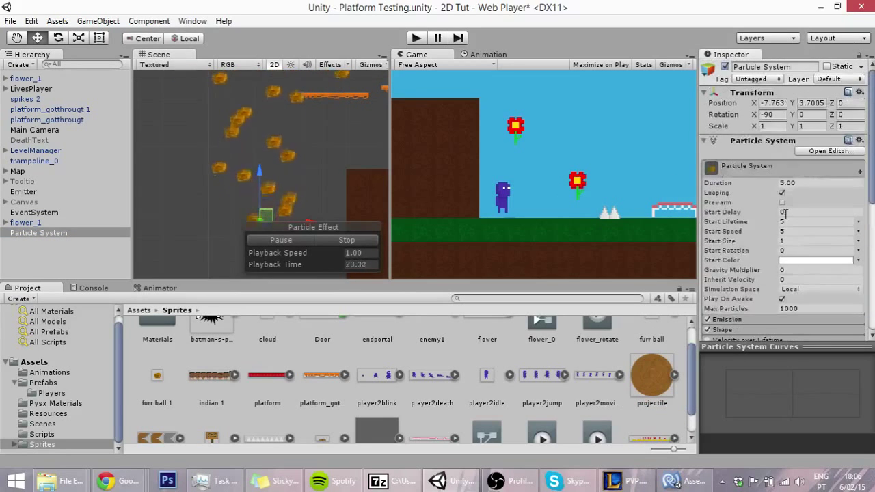
Set the particle system's Duration to 1, untick Looping and set Max Particles to 100.
{"action": "left_click", "coordinate": [764, 183]}
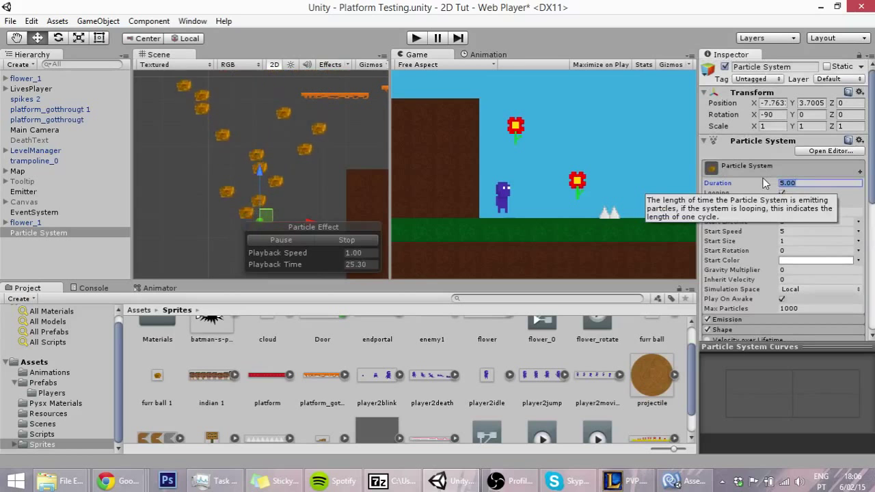
{"action": "type", "text": "1"}
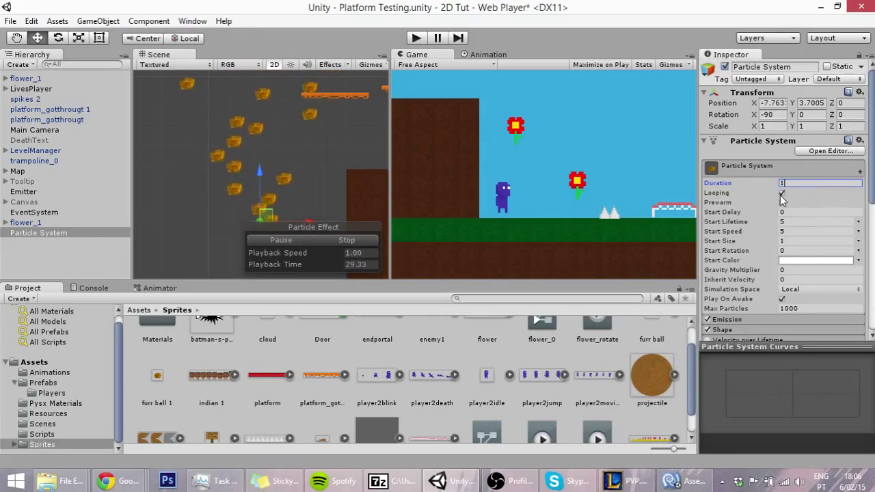
{"action": "left_click", "coordinate": [782, 194]}
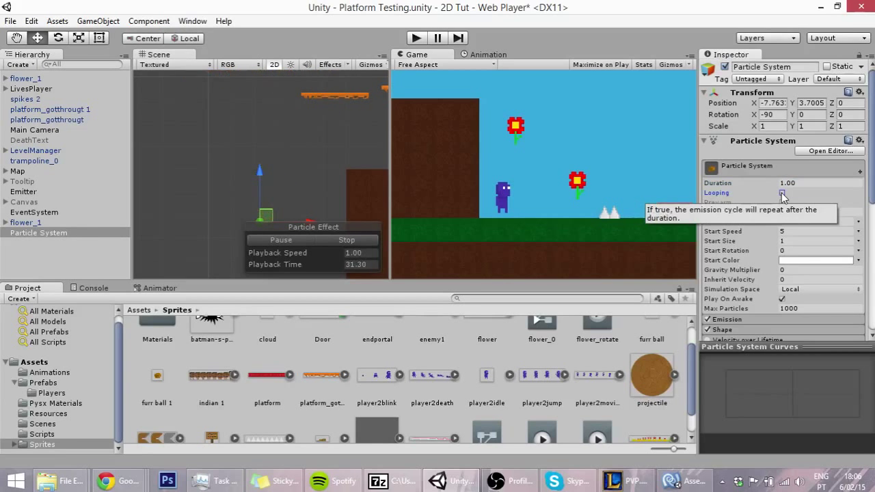
{"action": "left_click", "coordinate": [803, 307]}
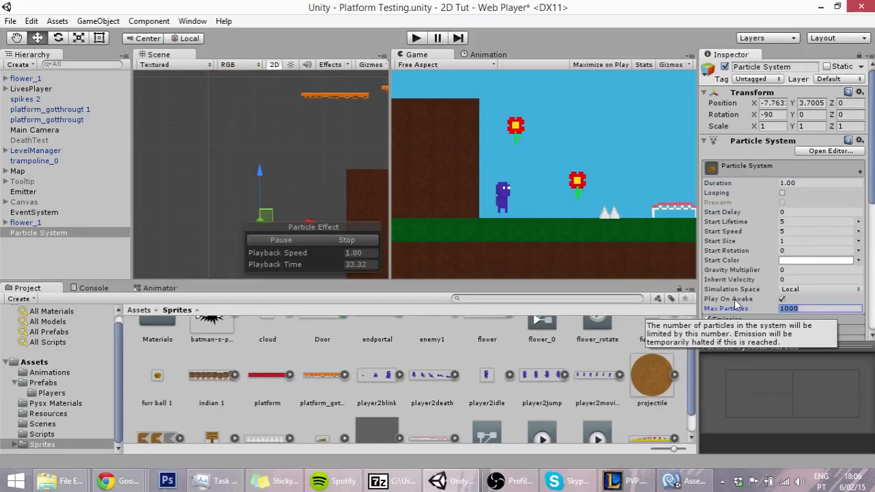
{"action": "type", "text": "100"}
{"action": "scroll", "coordinate": [762, 283], "scroll_direction": "down", "scroll_amount": 5}
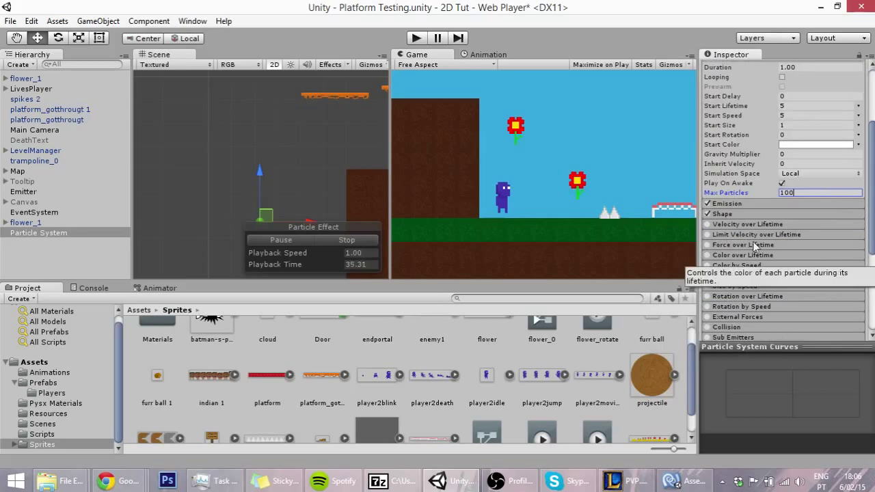
In Emission, add a 20-particle burst at time 0.00 and set the rate to 500.
{"action": "left_click", "coordinate": [741, 206]}
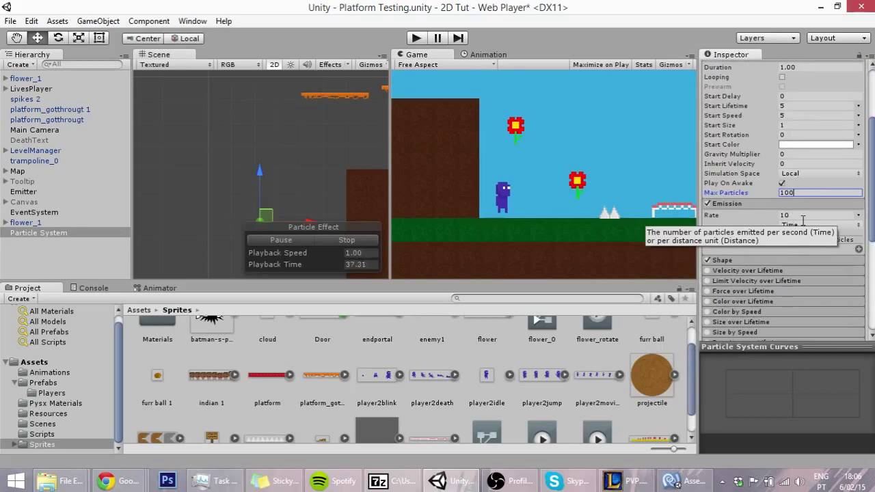
{"action": "left_click", "coordinate": [858, 249]}
{"action": "left_click", "coordinate": [830, 250]}
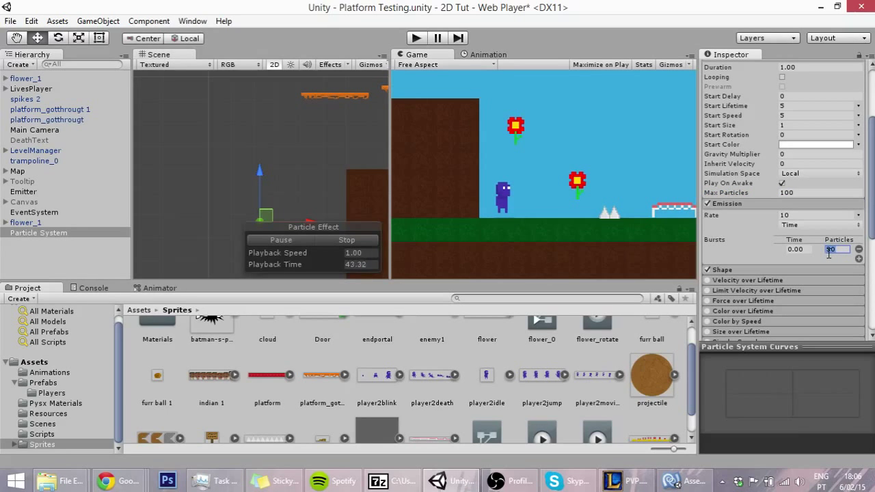
{"action": "type", "text": "0"}
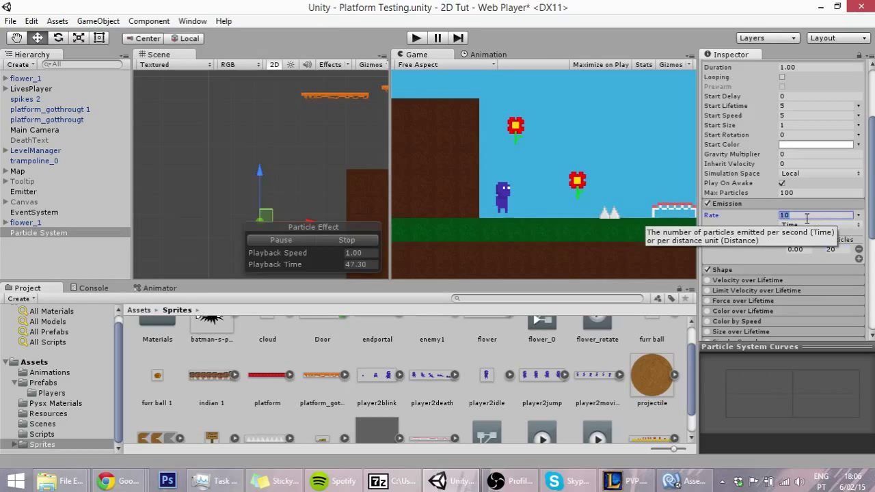
{"action": "left_click", "coordinate": [806, 216]}
{"action": "type", "text": "500"}
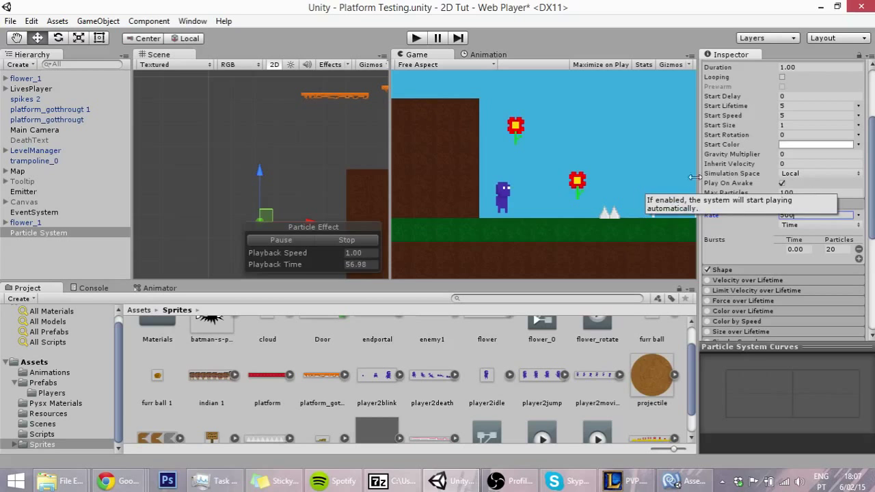
Commit the emission rate, test the burst briefly in Play mode, then switch Looping back on.
{"action": "left_click", "coordinate": [90, 250]}
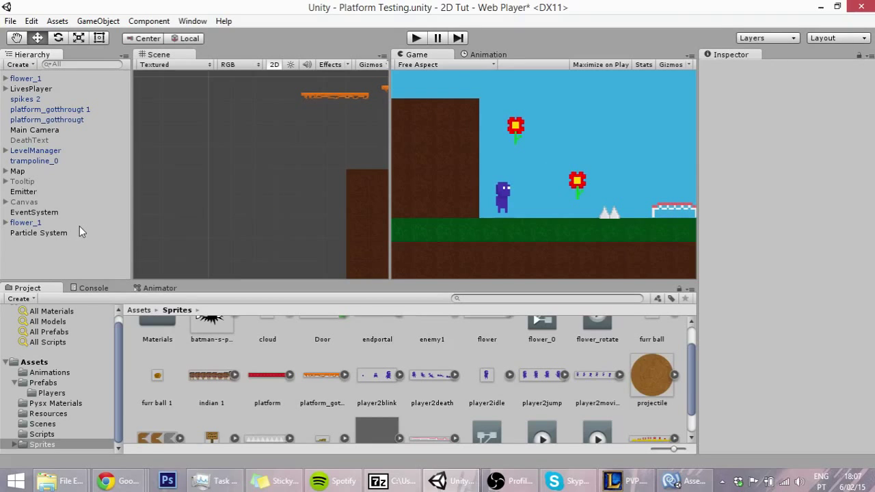
{"action": "left_click", "coordinate": [78, 230]}
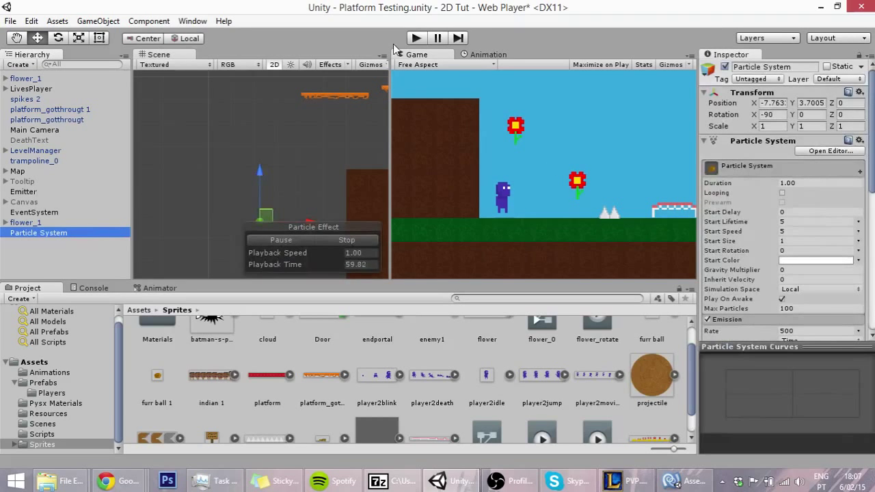
{"action": "left_click", "coordinate": [413, 39]}
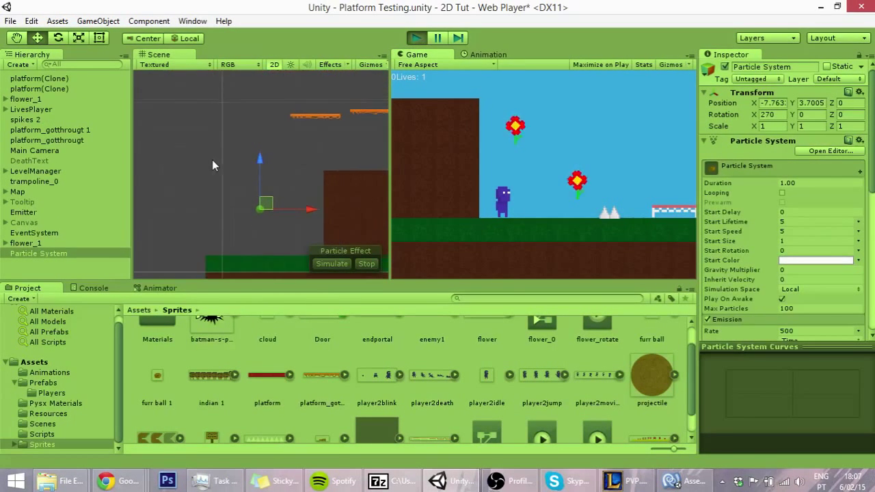
{"action": "key", "text": "ctrl+p"}
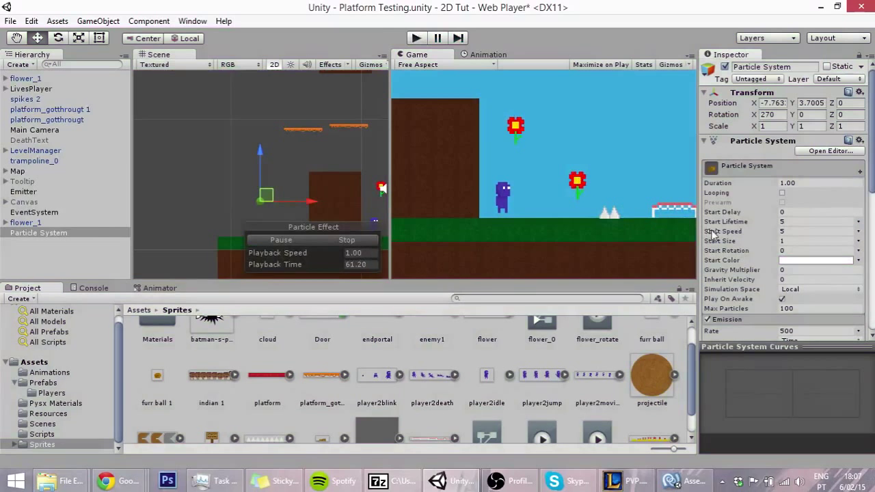
{"action": "left_click", "coordinate": [782, 193]}
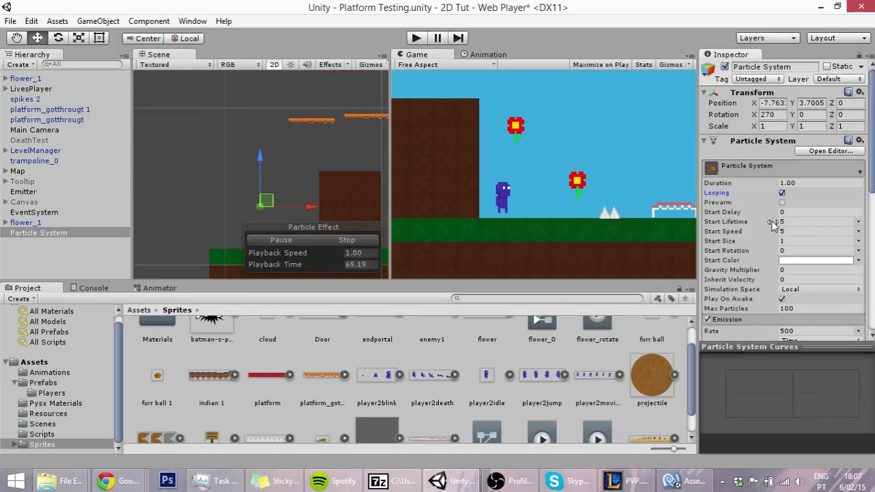
{"action": "scroll", "coordinate": [792, 224], "scroll_direction": "down", "scroll_amount": 3}
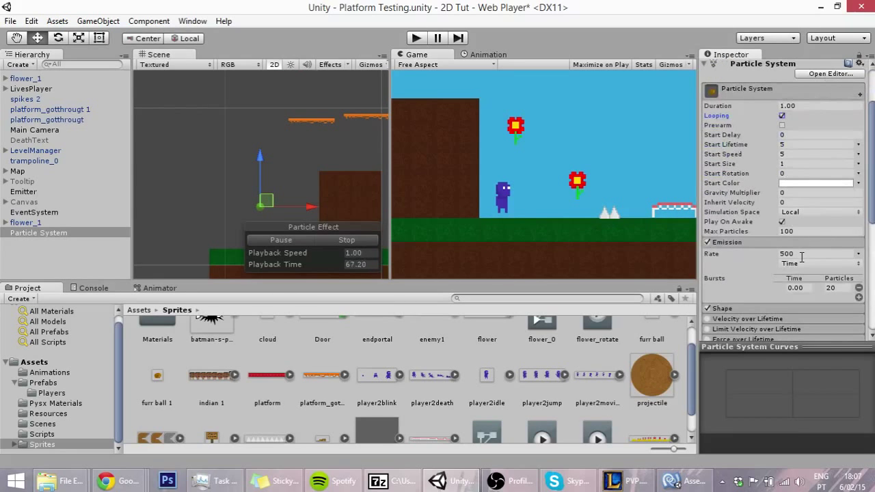
Set the particle system's Max Particles to 15.
{"action": "left_click", "coordinate": [791, 231]}
{"action": "type", "text": "1"}
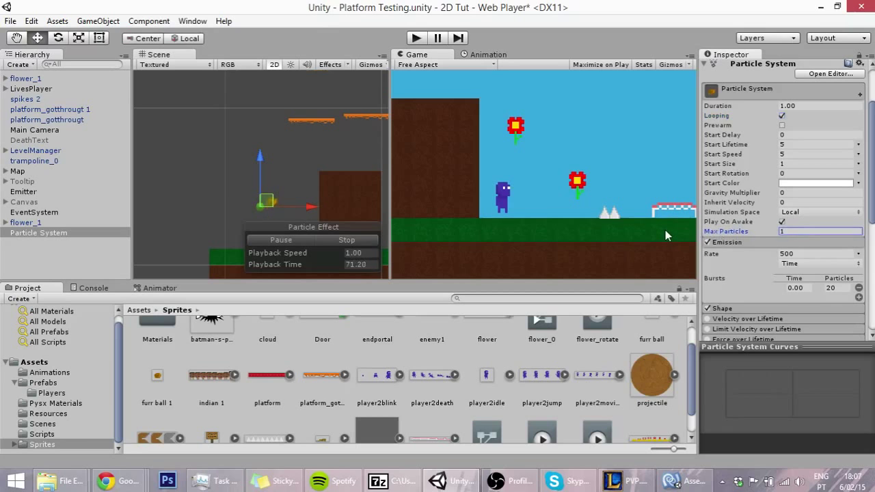
{"action": "key", "text": "BackSpace"}
{"action": "type", "text": "3"}
{"action": "key", "text": "BackSpace"}
{"action": "type", "text": "15"}
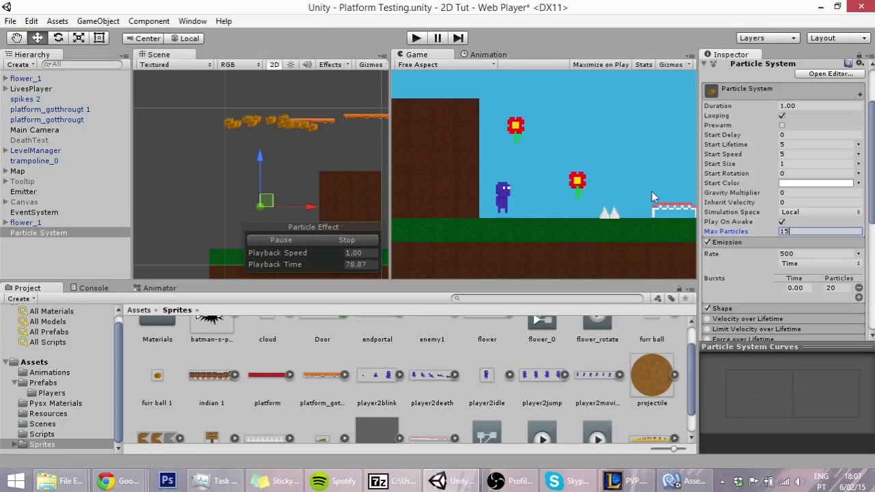
{"action": "scroll", "coordinate": [281, 198], "scroll_direction": "down", "scroll_amount": 2}
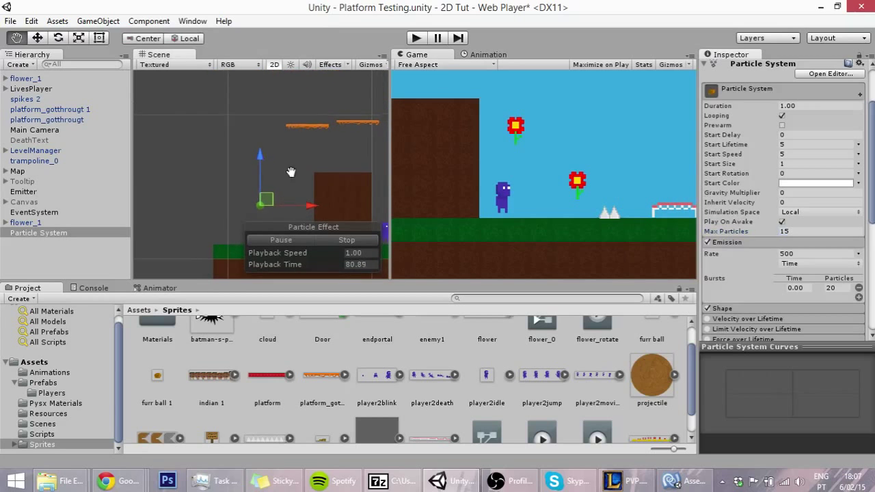
{"action": "middle_click_drag", "start_coordinate": [289, 175], "coordinate": [273, 167]}
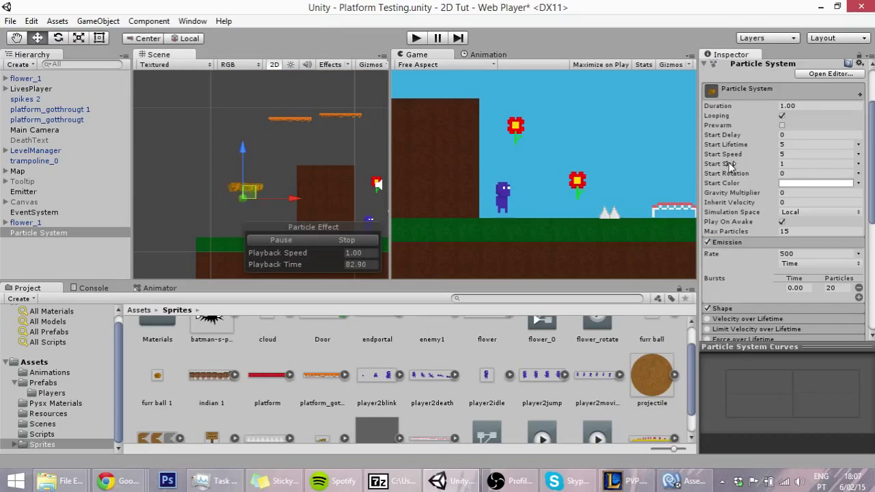
Set the particles' Start Size to 0.3 and the Gravity Multiplier to 0.86.
{"action": "mouse_move", "coordinate": [730, 167]}
{"action": "left_mouse_down"}
{"action": "mouse_move", "coordinate": [722, 169]}
{"action": "mouse_move", "coordinate": [803, 158]}
{"action": "left_mouse_up"}
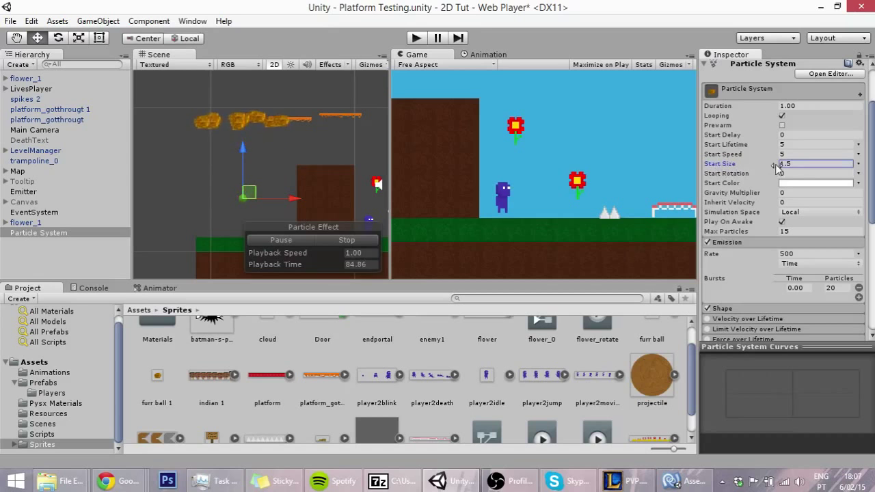
{"action": "left_click", "coordinate": [761, 164]}
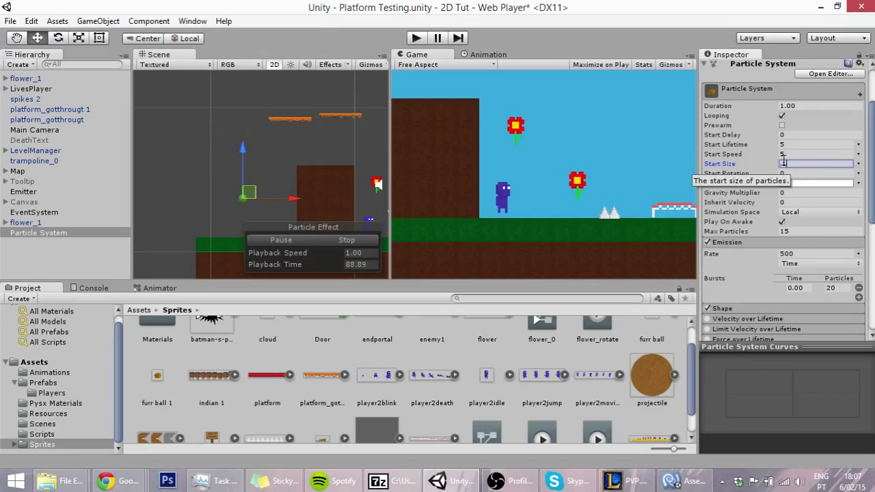
{"action": "type", "text": ".1"}
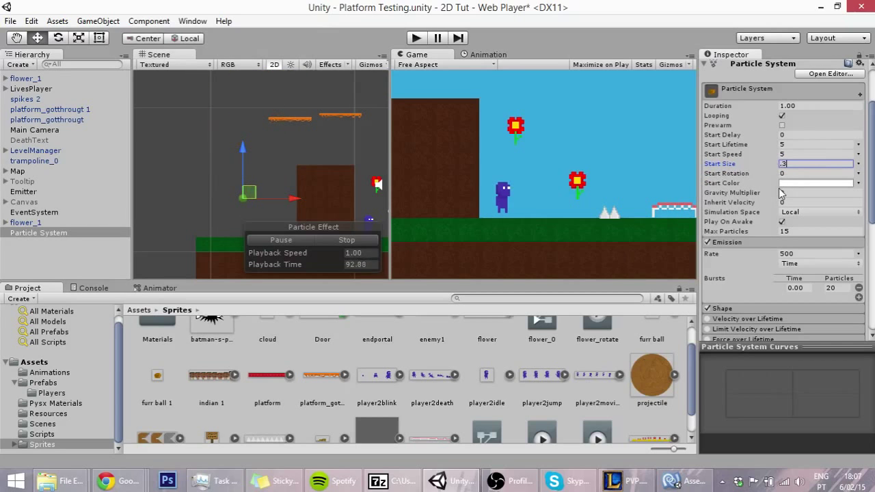
{"action": "left_click_drag", "start_coordinate": [738, 195], "coordinate": [765, 195]}
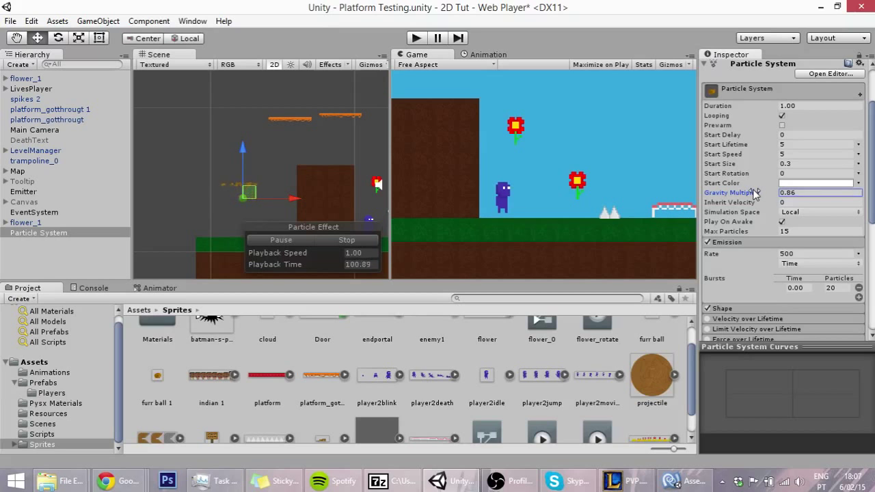
{"action": "left_click_drag", "start_coordinate": [765, 195], "coordinate": [738, 200]}
{"action": "scroll", "coordinate": [784, 195], "scroll_direction": "down", "scroll_amount": 4}
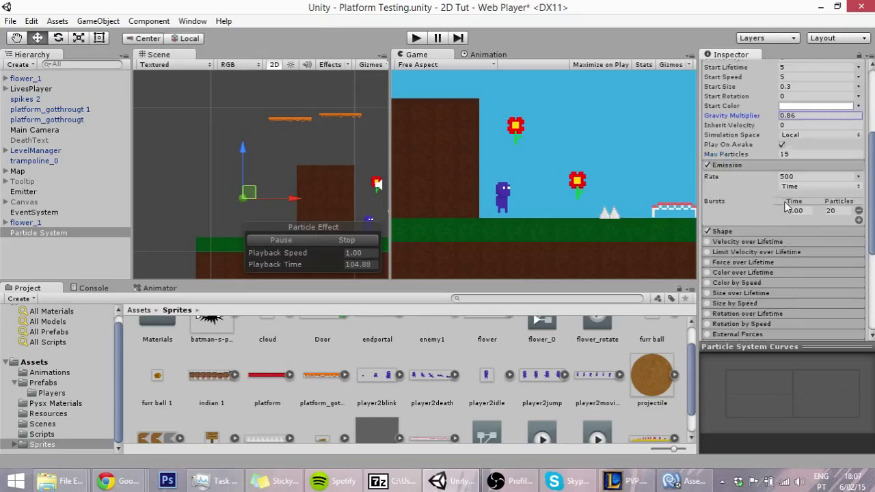
{"action": "scroll", "coordinate": [786, 204], "scroll_direction": "down", "scroll_amount": 2}
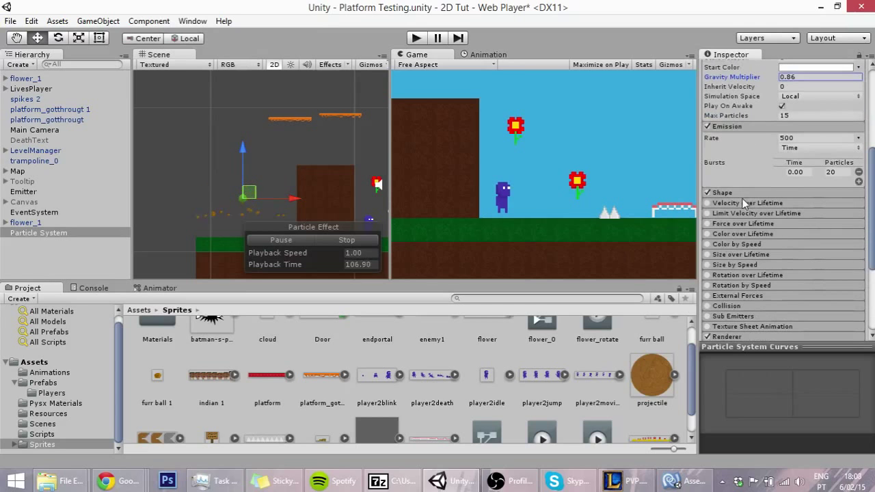
Set the emission Shape to HemiSphere and leave Looping turned off.
{"action": "left_click", "coordinate": [742, 194]}
{"action": "left_click", "coordinate": [800, 207]}
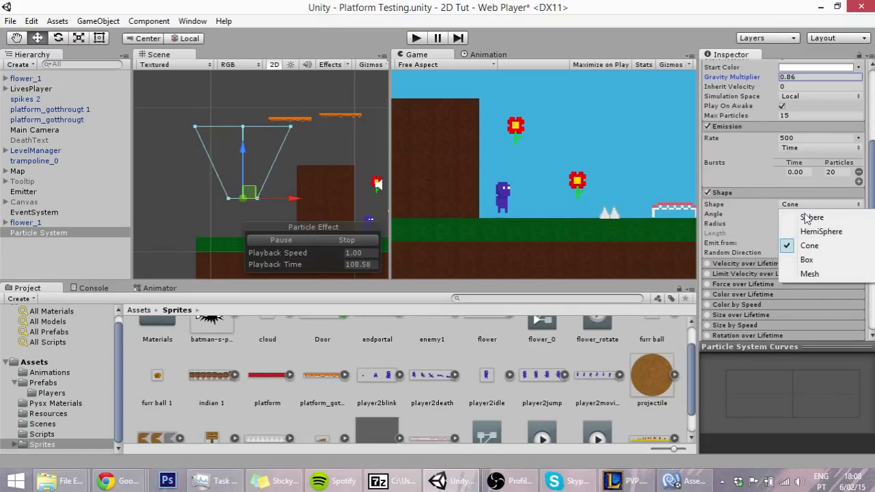
{"action": "left_click", "coordinate": [820, 230]}
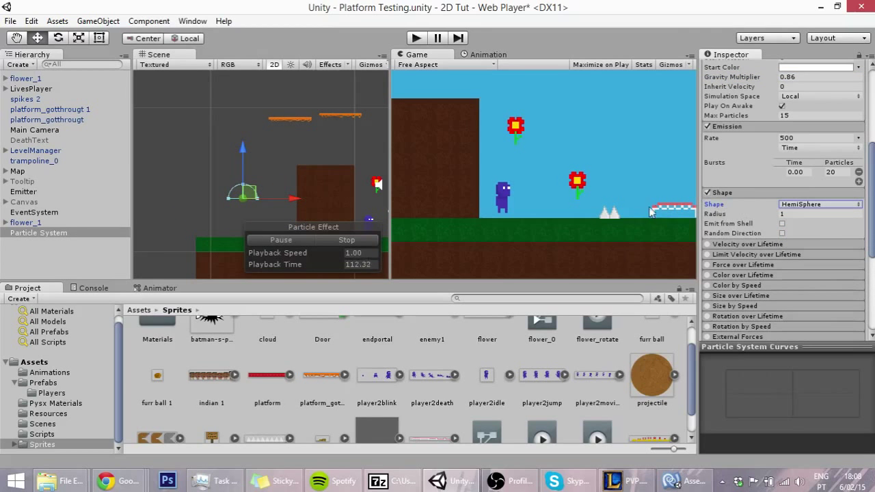
{"action": "scroll", "coordinate": [766, 227], "scroll_direction": "up", "scroll_amount": 3}
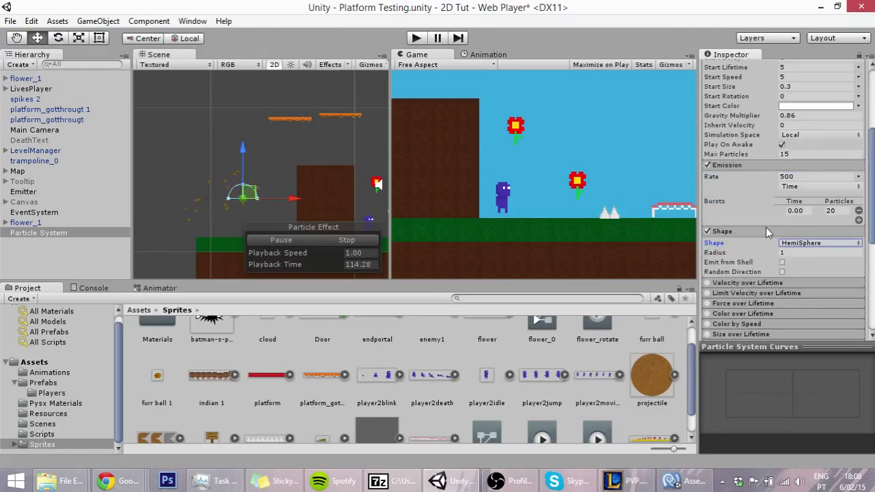
{"action": "scroll", "coordinate": [765, 227], "scroll_direction": "up", "scroll_amount": 3}
{"action": "scroll", "coordinate": [766, 227], "scroll_direction": "down", "scroll_amount": 2}
{"action": "scroll", "coordinate": [765, 227], "scroll_direction": "up", "scroll_amount": 3}
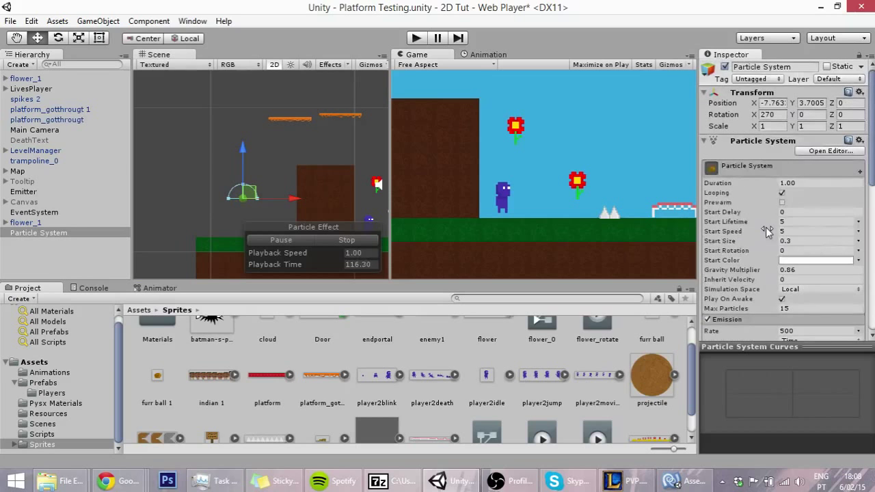
{"action": "left_click", "coordinate": [781, 194]}
{"action": "left_click", "coordinate": [781, 194]}
{"action": "left_click", "coordinate": [781, 194]}
Drag the Particle System from the Hierarchy into Prefabs to save it as a prefab.
{"action": "left_click", "coordinate": [82, 232]}
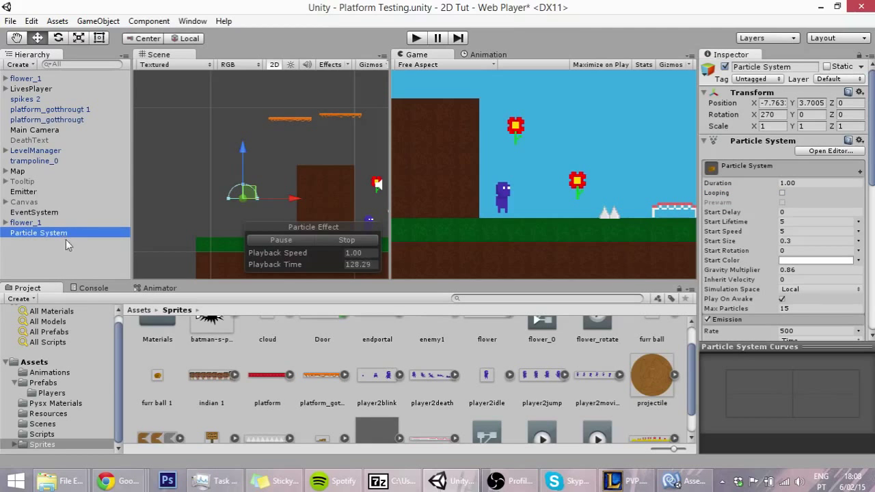
{"action": "left_click_drag", "start_coordinate": [67, 243], "coordinate": [42, 384]}
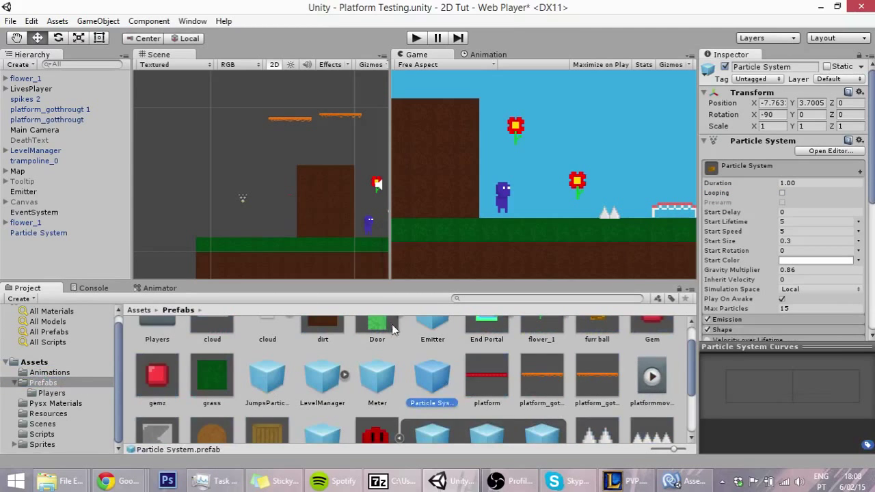
{"action": "left_click", "coordinate": [677, 484]}
Add 'public GameObject explosion;' on a new line below the player declaration in furrBall.cs.
{"action": "scroll", "coordinate": [311, 233], "scroll_direction": "up", "scroll_amount": 4}
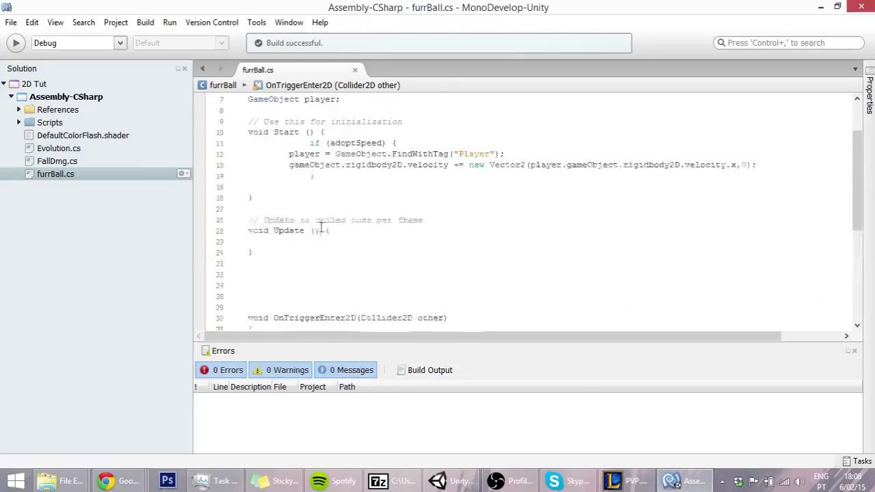
{"action": "scroll", "coordinate": [311, 233], "scroll_direction": "up", "scroll_amount": 2}
{"action": "left_click", "coordinate": [348, 165]}
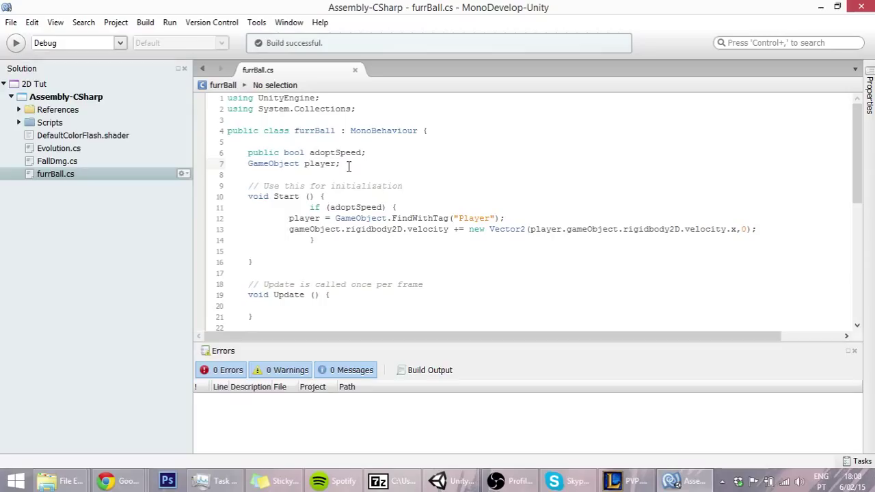
{"action": "key", "text": "Return"}
{"action": "type", "text": "public "}
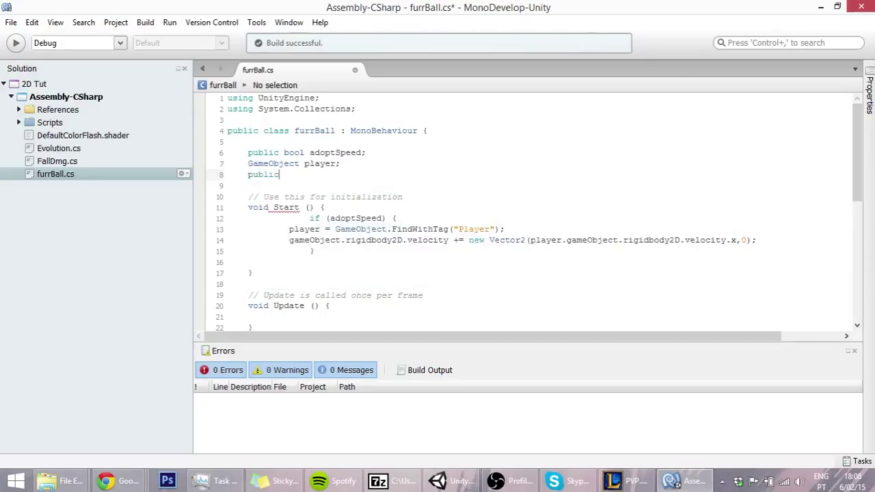
{"action": "type", "text": "ga"}
{"action": "key", "text": "Return"}
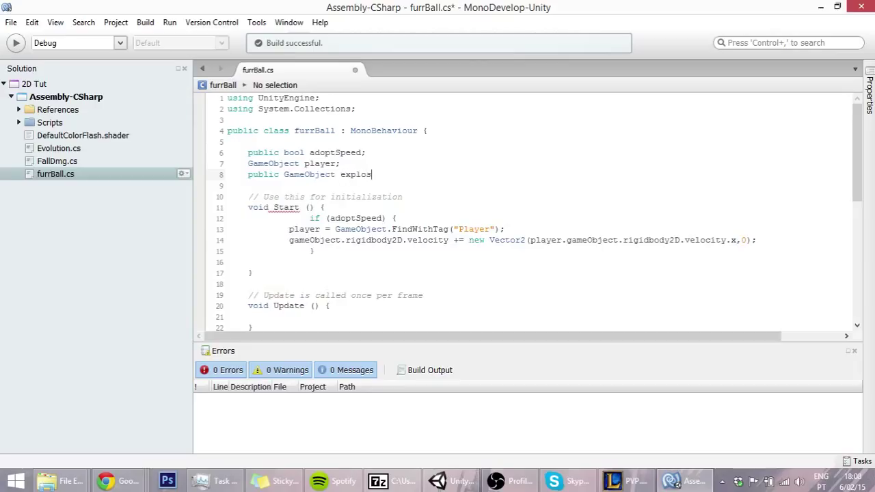
{"action": "type", "text": "ion"}
{"action": "type", "text": "n;"}
{"action": "scroll", "coordinate": [376, 198], "scroll_direction": "down", "scroll_amount": 1}
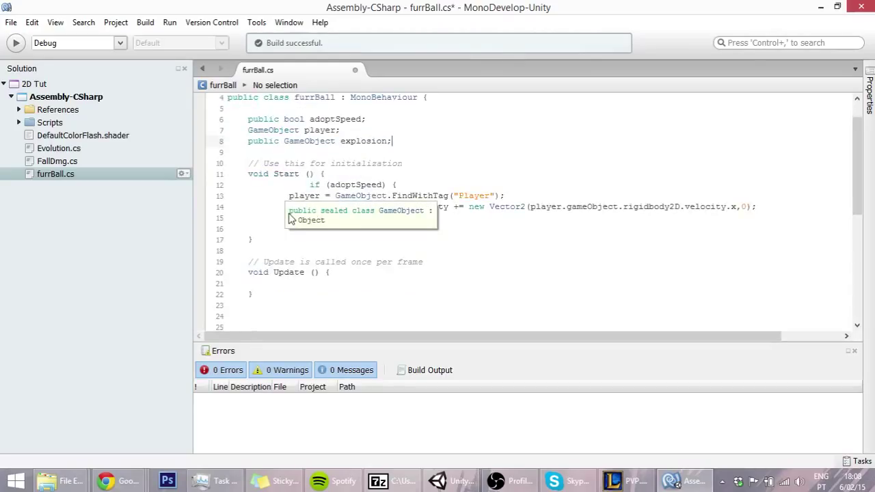
{"action": "scroll", "coordinate": [281, 284], "scroll_direction": "down", "scroll_amount": 2}
{"action": "scroll", "coordinate": [358, 238], "scroll_direction": "up", "scroll_amount": 2}
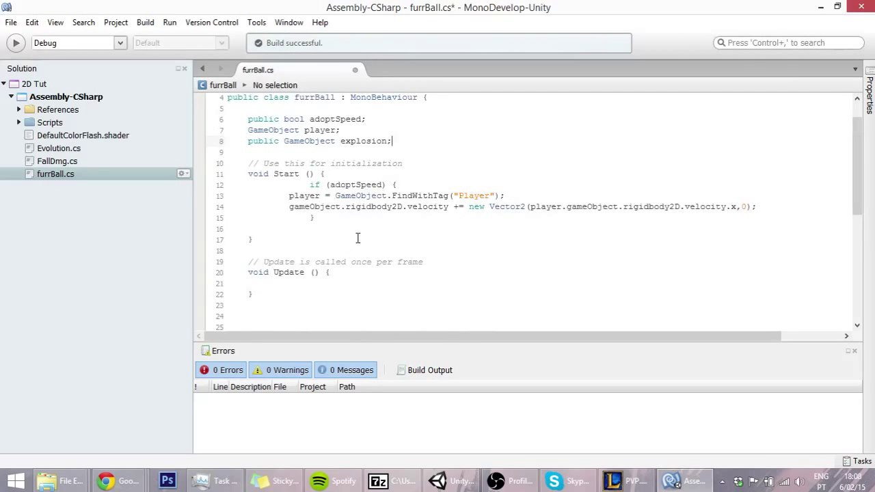
{"action": "scroll", "coordinate": [360, 152], "scroll_direction": "down", "scroll_amount": 3}
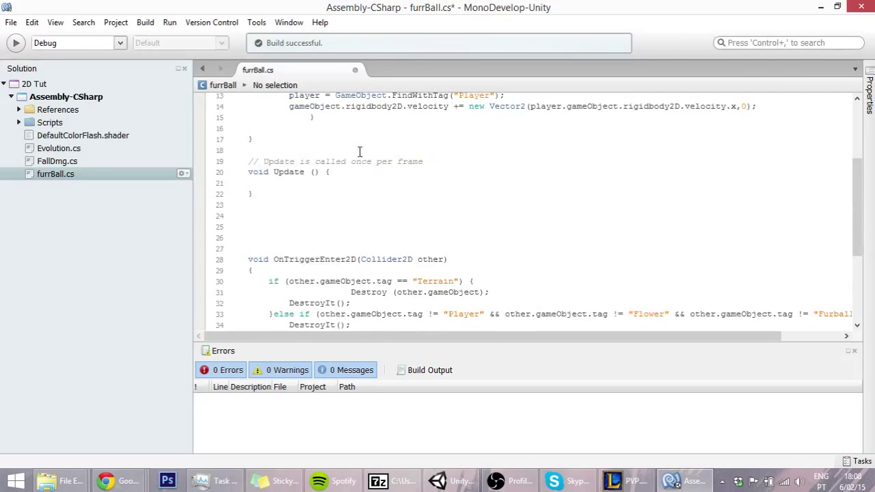
{"action": "scroll", "coordinate": [363, 226], "scroll_direction": "down", "scroll_amount": 3}
{"action": "scroll", "coordinate": [321, 225], "scroll_direction": "down", "scroll_amount": 2}
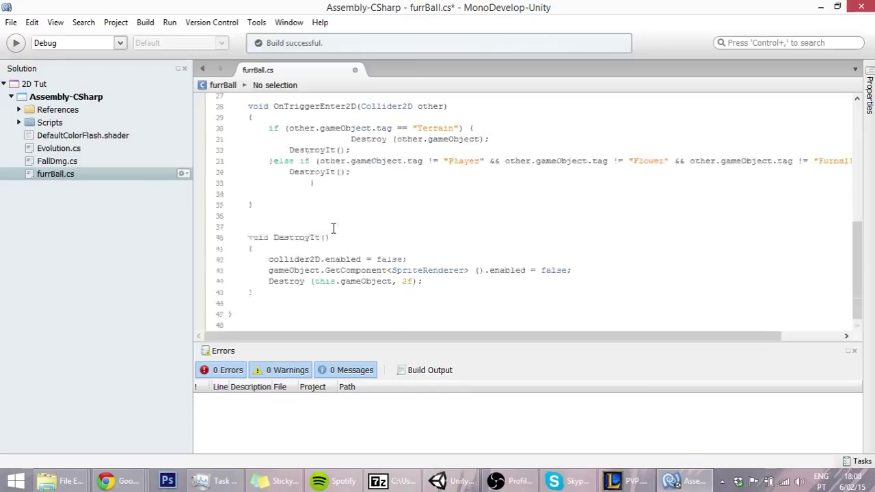
Start an Instantiate(explosion, gameObject… call on a new line in DestroyIt.
{"action": "left_click", "coordinate": [436, 281]}
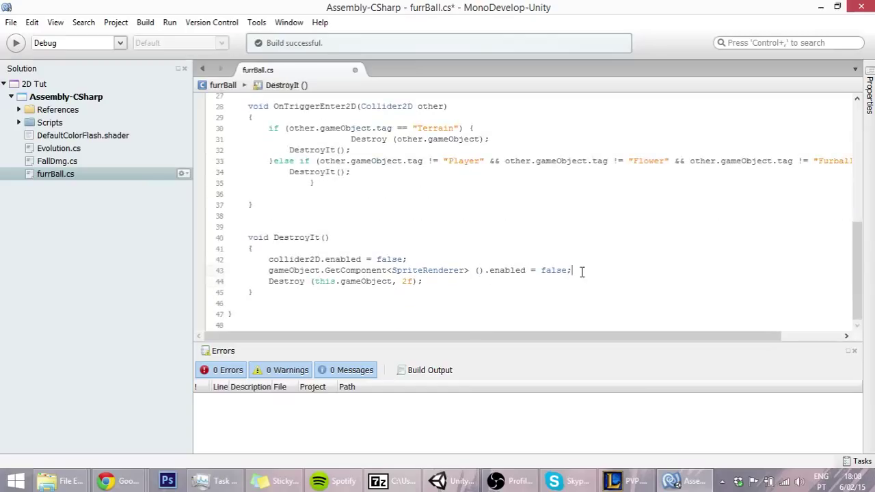
{"action": "key", "text": "Return"}
{"action": "type", "text": "Ins"}
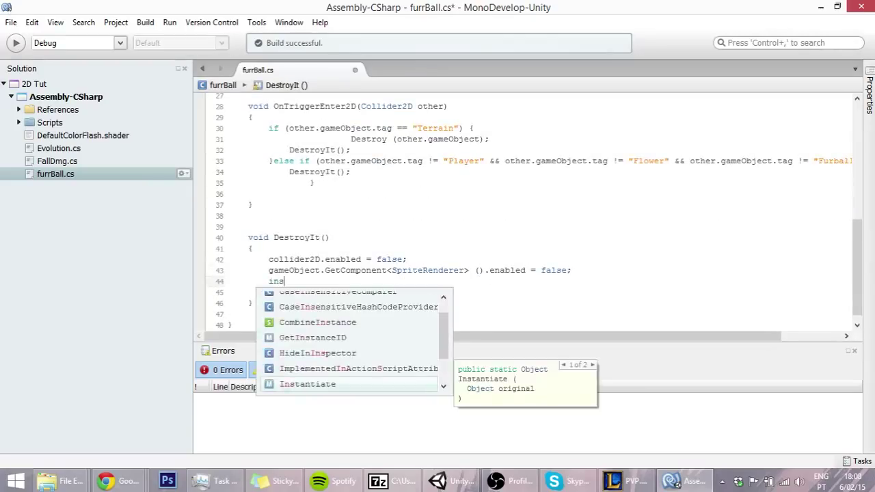
{"action": "key", "text": "Return"}
{"action": "type", "text": "("}
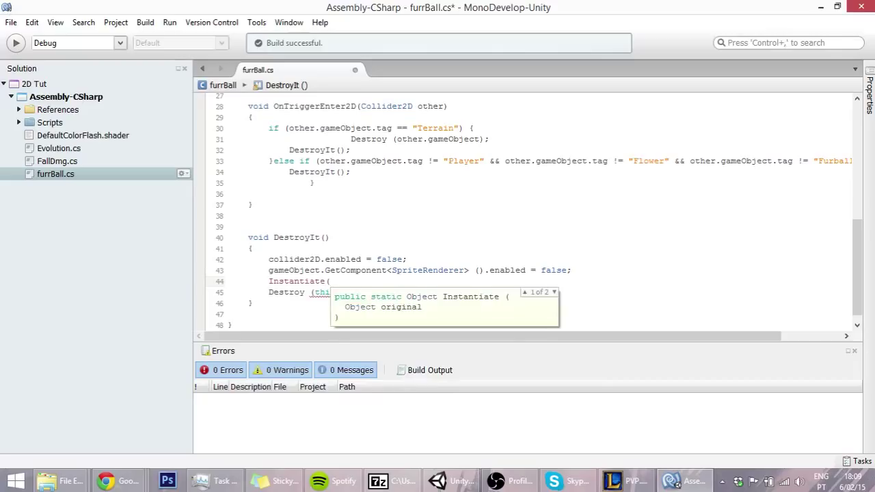
{"action": "type", "text": "ex"}
{"action": "key", "text": "Return"}
{"action": "type", "text": ","}
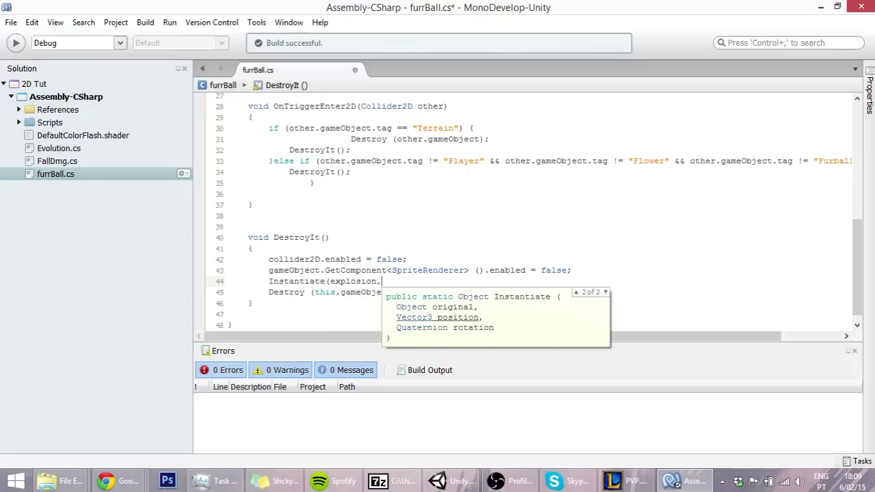
{"action": "type", "text": "ga"}
{"action": "key", "text": "Return"}
Finish the call with transform.position and Quaternion.identity, then save the script to rebuild.
{"action": "type", "text": ",t"}
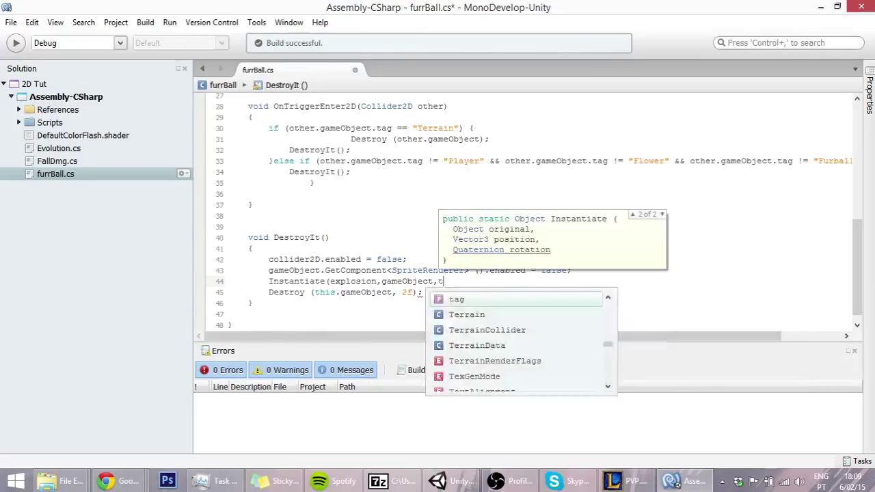
{"action": "key", "text": "BackSpace"}
{"action": "key", "text": "BackSpace"}
{"action": "type", "text": ".tr"}
{"action": "key", "text": "Return"}
{"action": "type", "text": ".p"}
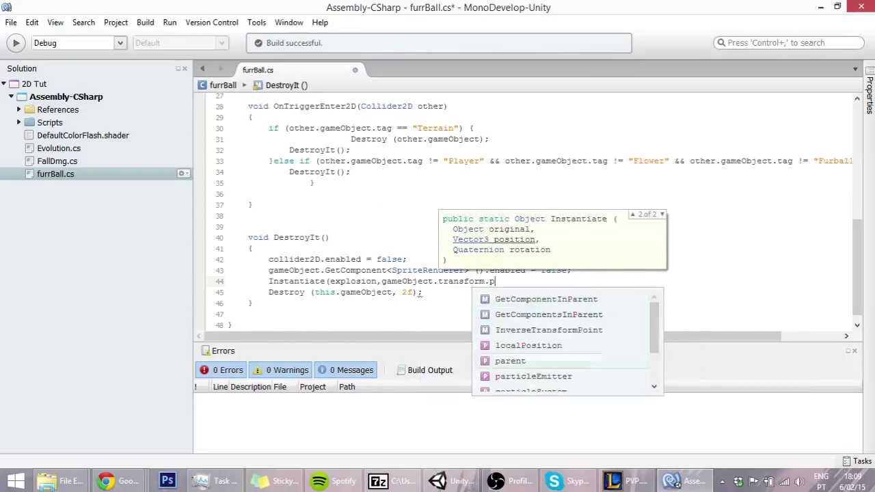
{"action": "type", "text": "o,qu"}
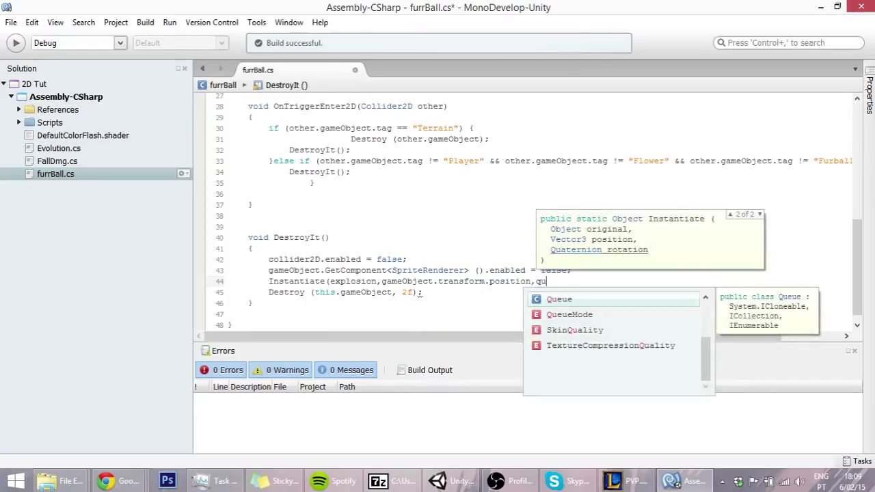
{"action": "type", "text": "a"}
{"action": "key", "text": "Return"}
{"action": "type", "text": "."}
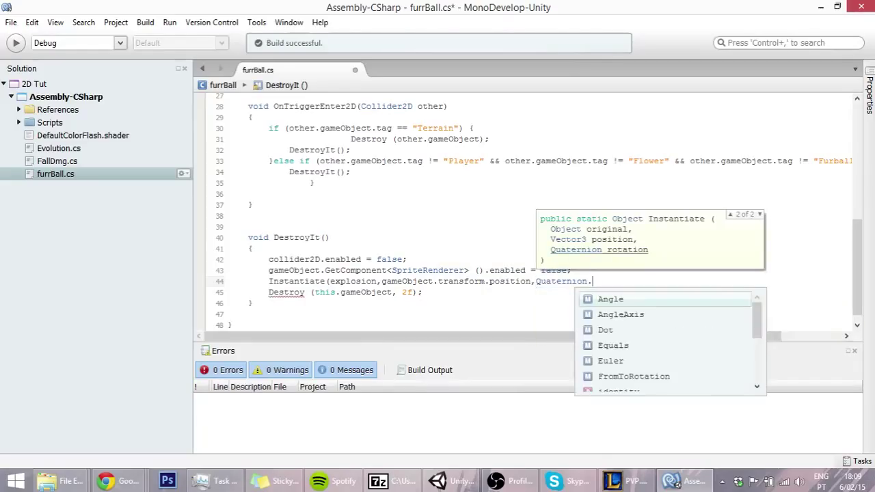
{"action": "type", "text": "id"}
{"action": "key", "text": "Return"}
{"action": "type", "text": ")"}
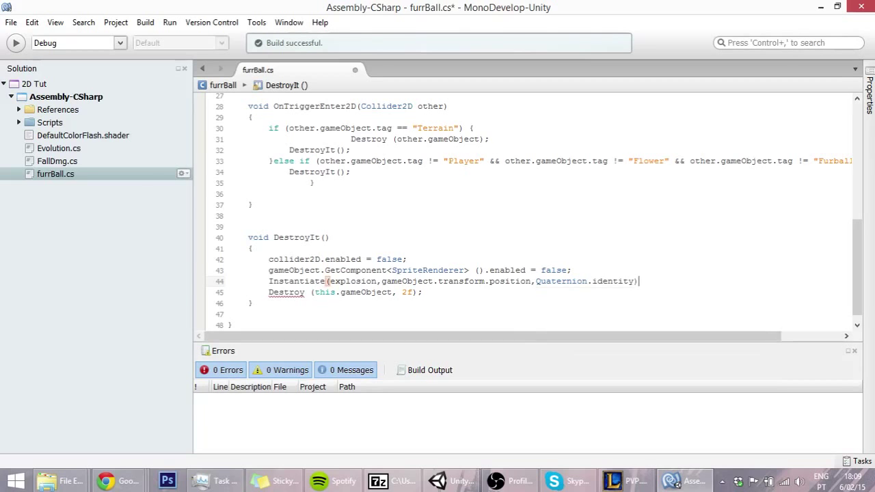
{"action": "type", "text": ";"}
{"action": "key", "text": "F8"}
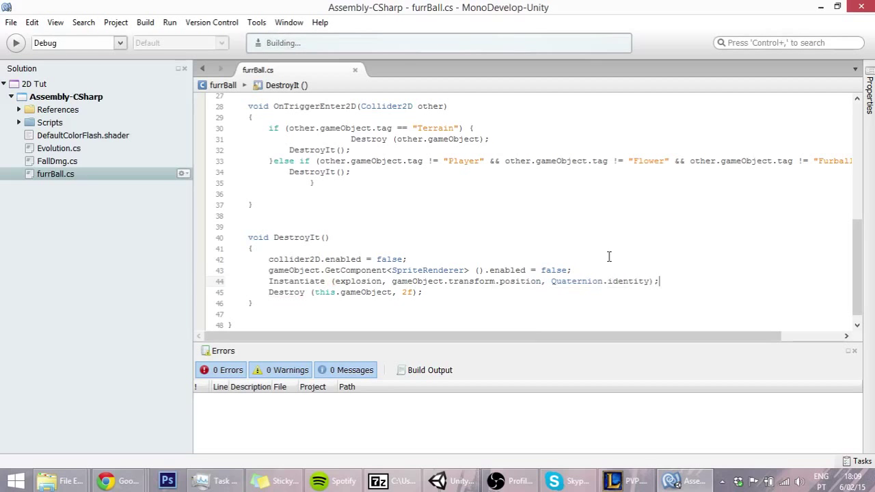
{"action": "left_click", "coordinate": [676, 481]}
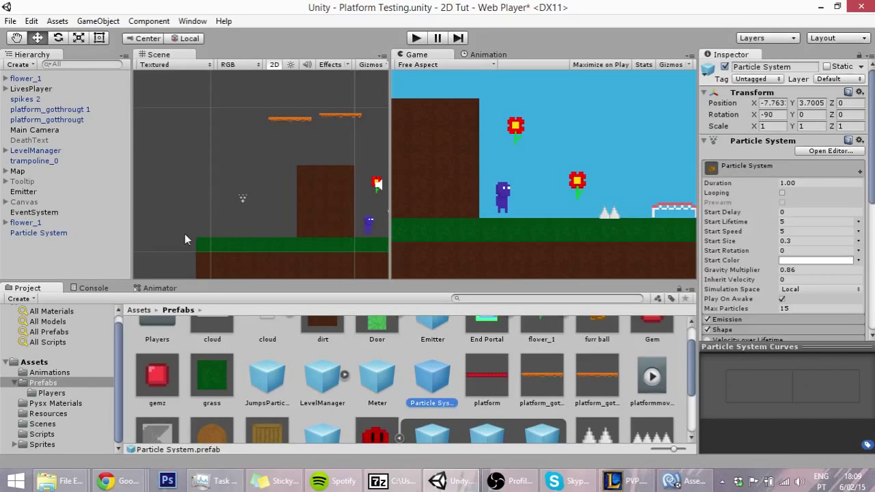
Drag the Particle System prefab into the furr ball prefab's Explosion slot in Furr Ball (Script).
{"action": "scroll", "coordinate": [588, 356], "scroll_direction": "up", "scroll_amount": 2}
{"action": "left_click", "coordinate": [596, 353]}
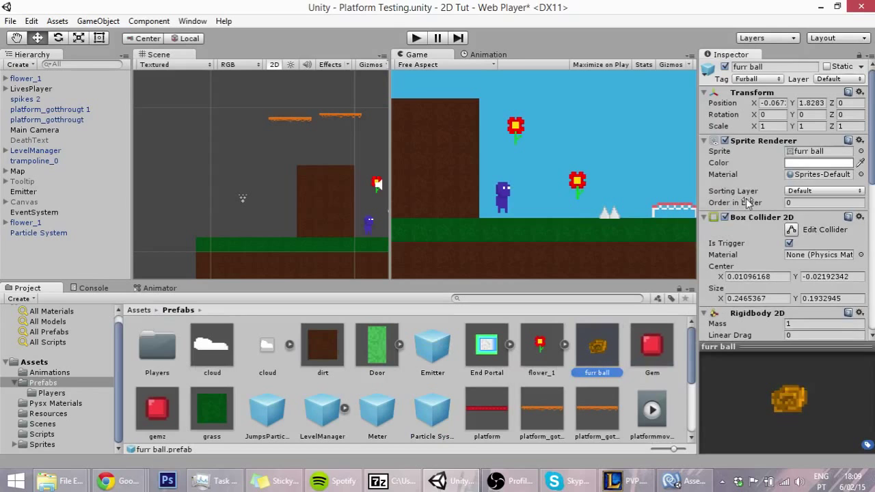
{"action": "scroll", "coordinate": [746, 198], "scroll_direction": "down", "scroll_amount": 2}
{"action": "scroll", "coordinate": [808, 218], "scroll_direction": "down", "scroll_amount": 4}
{"action": "scroll", "coordinate": [810, 216], "scroll_direction": "down", "scroll_amount": 2}
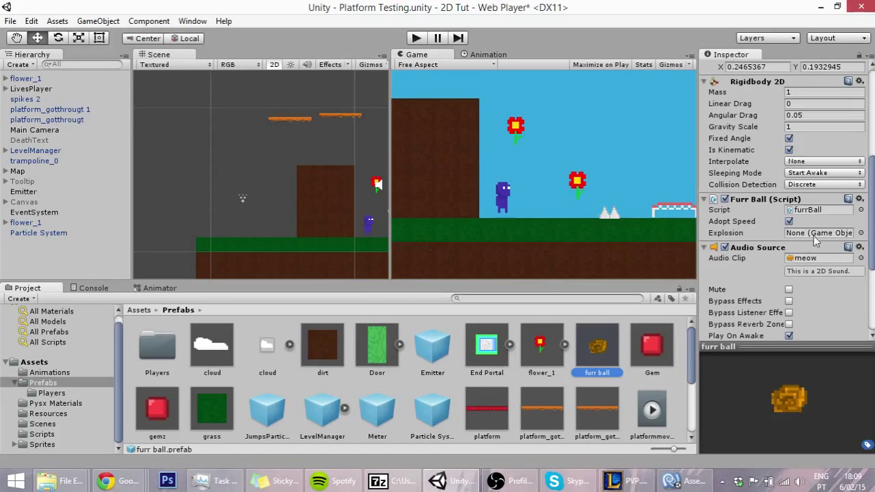
{"action": "left_click_drag", "start_coordinate": [422, 424], "coordinate": [806, 235]}
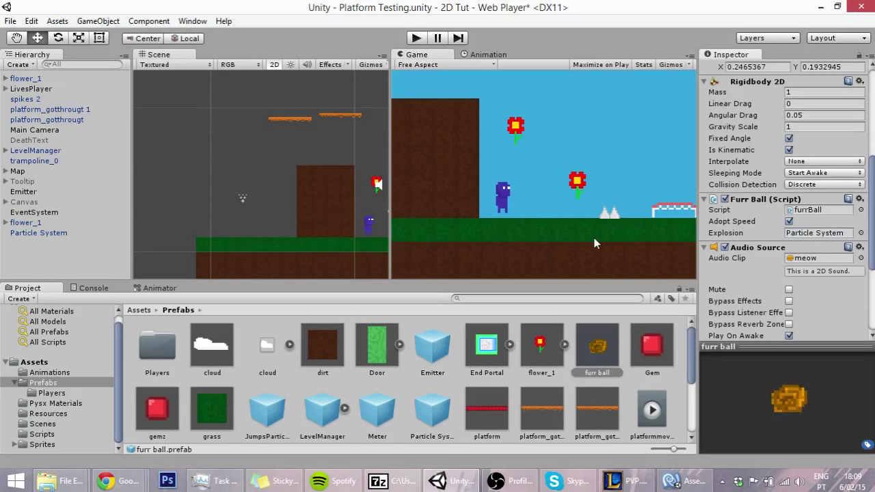
{"action": "left_click", "coordinate": [433, 407]}
Add a Destroy By Time component to the Particle System prefab with Destroy Time 0.3.
{"action": "scroll", "coordinate": [790, 292], "scroll_direction": "down", "scroll_amount": 4}
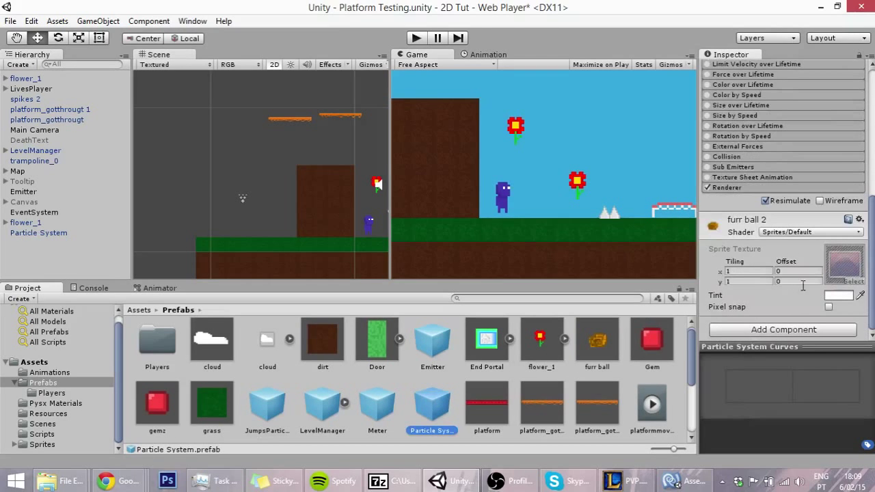
{"action": "left_click", "coordinate": [772, 332]}
{"action": "type", "text": "des"}
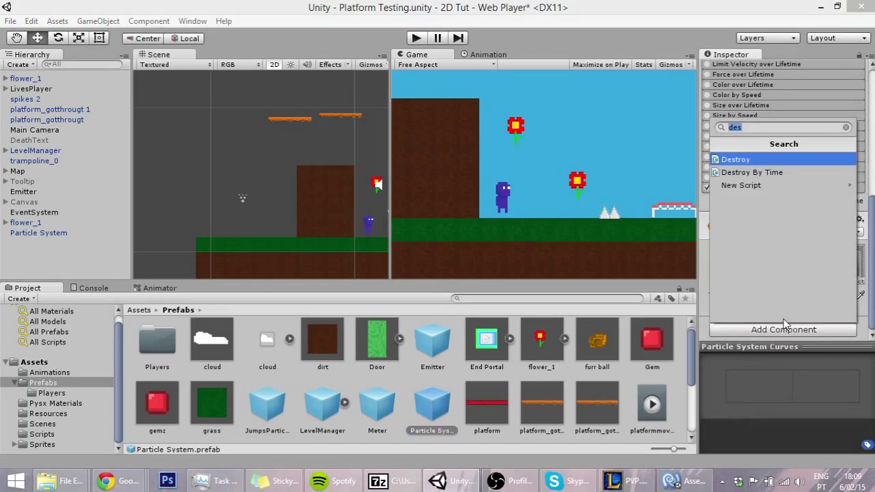
{"action": "left_click", "coordinate": [782, 171]}
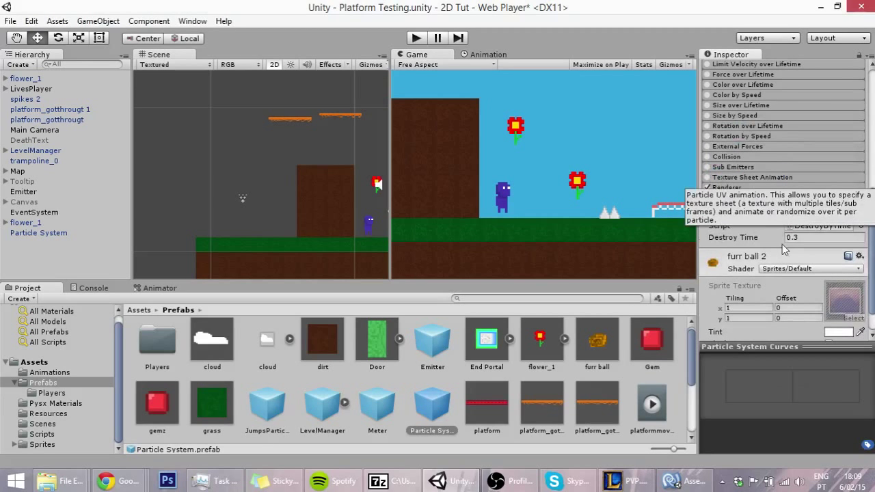
{"action": "left_click", "coordinate": [814, 233]}
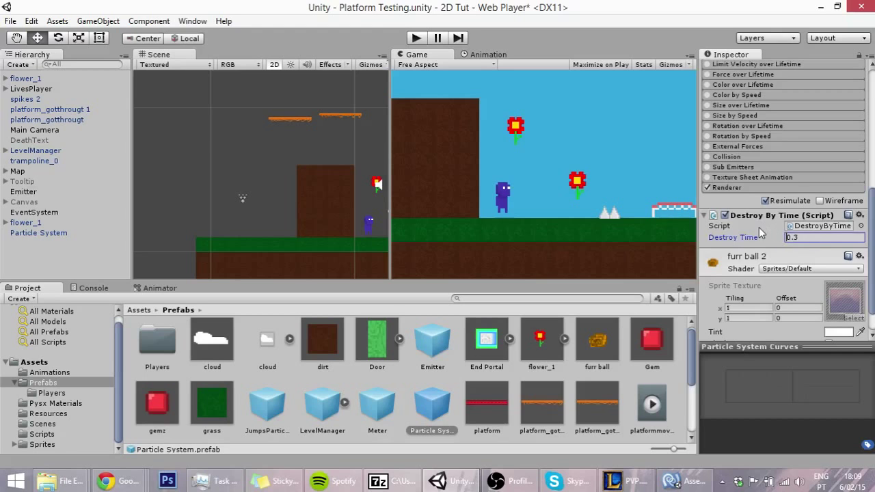
Open DestroyByTime.cs, review its Destroy call using destroyTime, then return to Unity.
{"action": "left_click_drag", "start_coordinate": [808, 237], "coordinate": [776, 234]}
{"action": "double_click", "coordinate": [806, 227]}
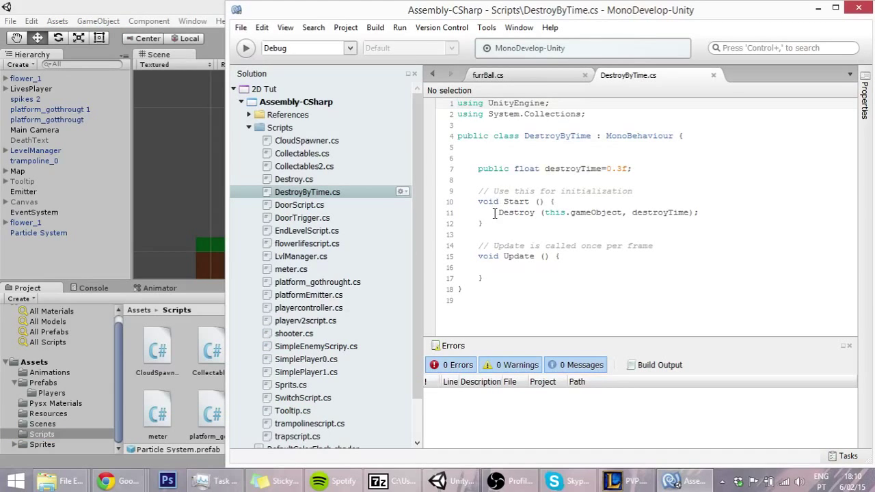
{"action": "mouse_move", "coordinate": [495, 213]}
{"action": "left_click_drag", "start_coordinate": [565, 213], "coordinate": [644, 212]}
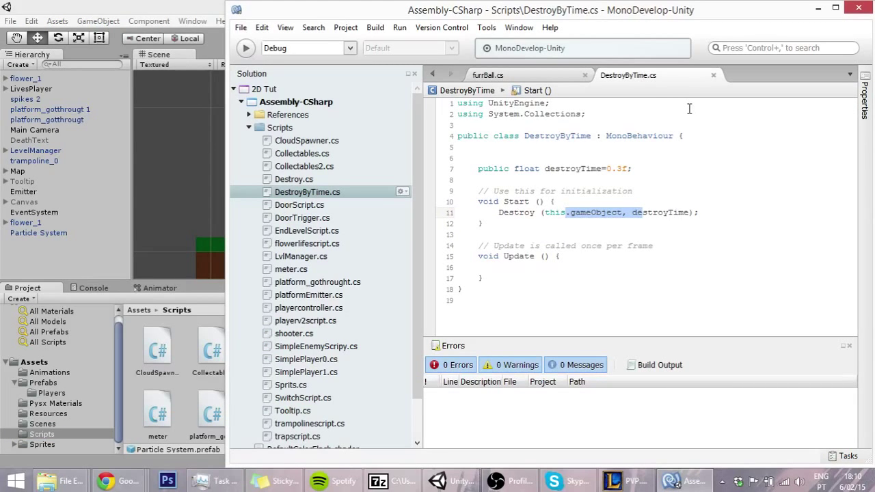
{"action": "left_click", "coordinate": [210, 193]}
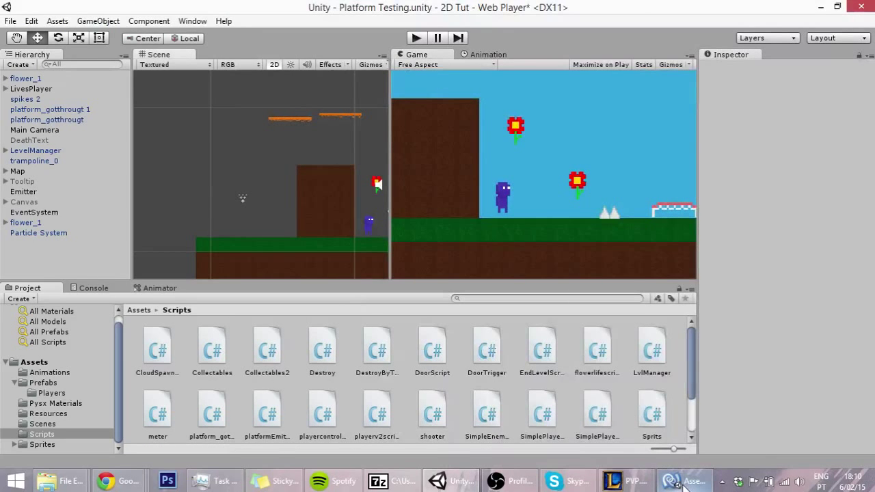
{"action": "left_click", "coordinate": [419, 39]}
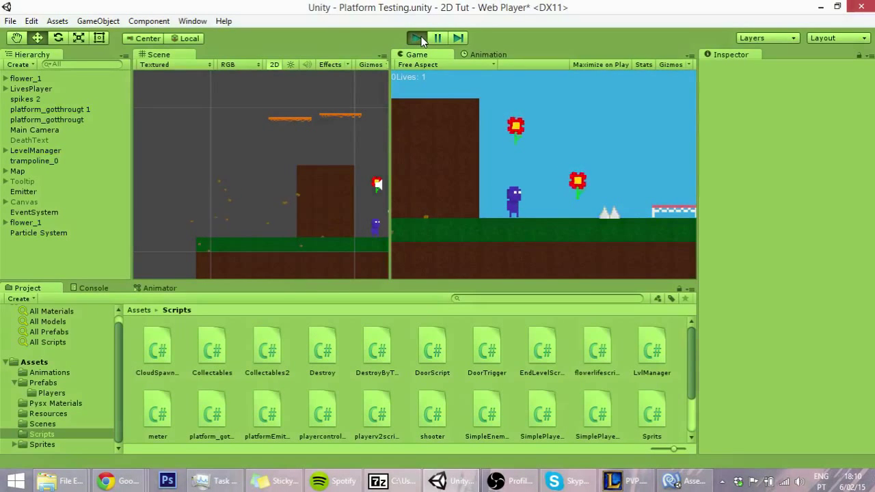
{"action": "key", "text": "Right"}
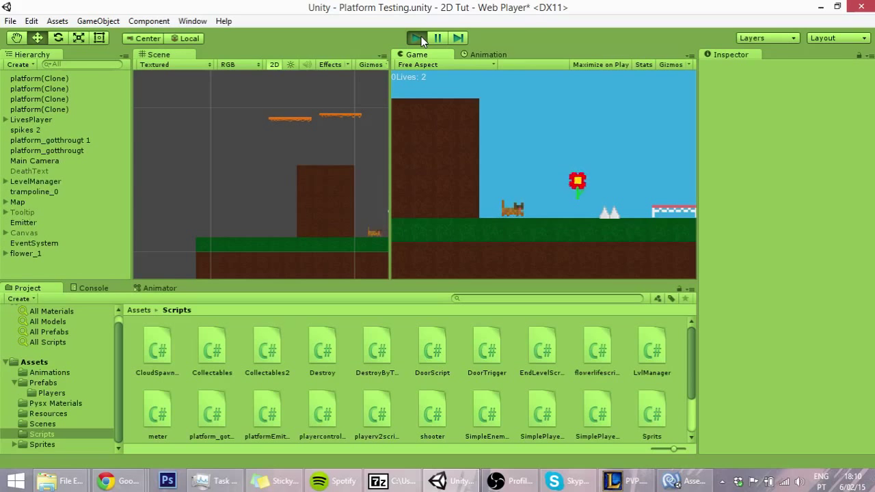
{"action": "key", "text": "Right"}
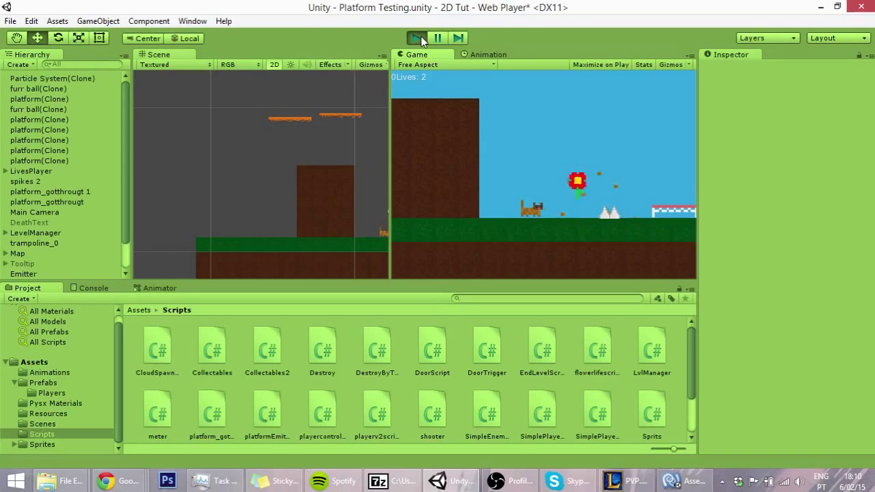
{"action": "key", "text": "Right"}
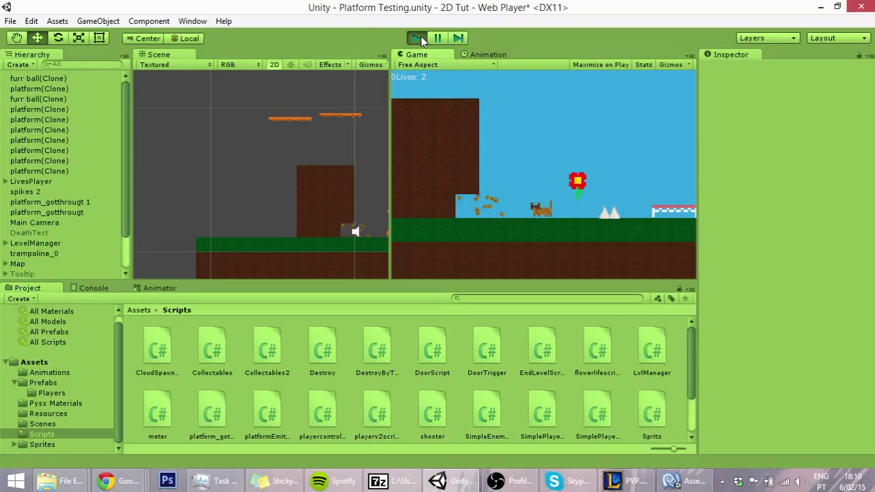
{"action": "key", "text": "space"}
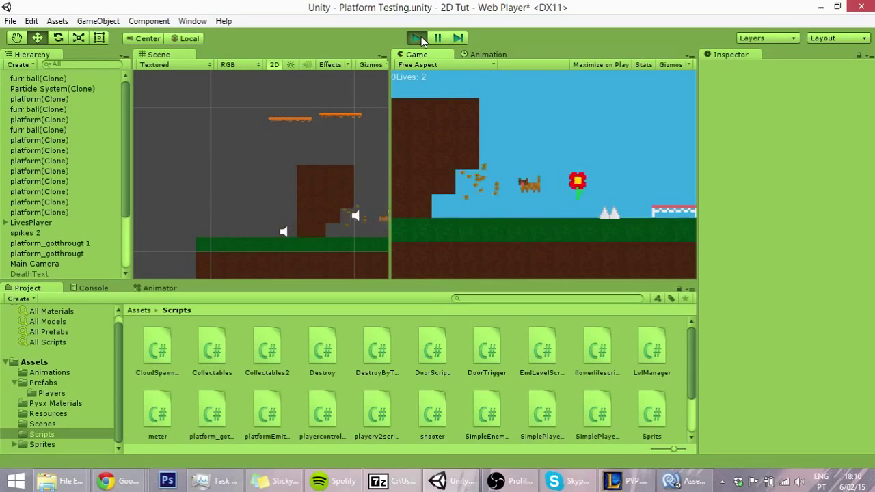
{"action": "key", "text": "space"}
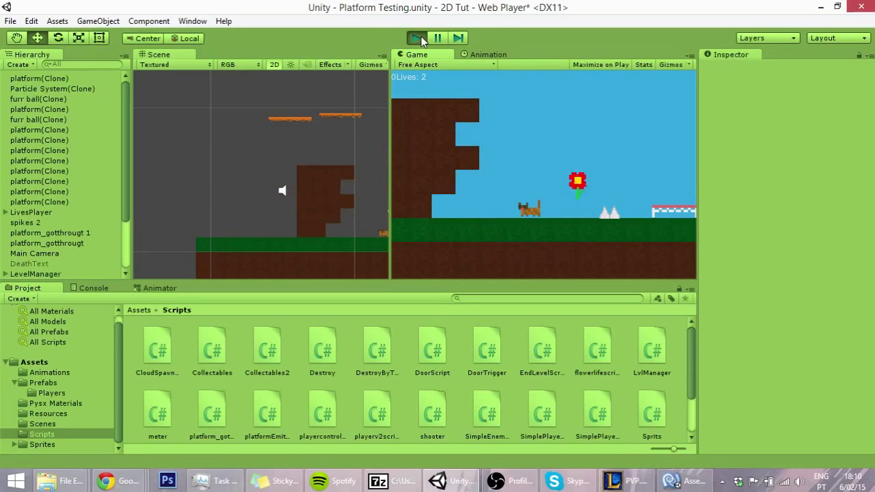
{"action": "left_click", "coordinate": [421, 36]}
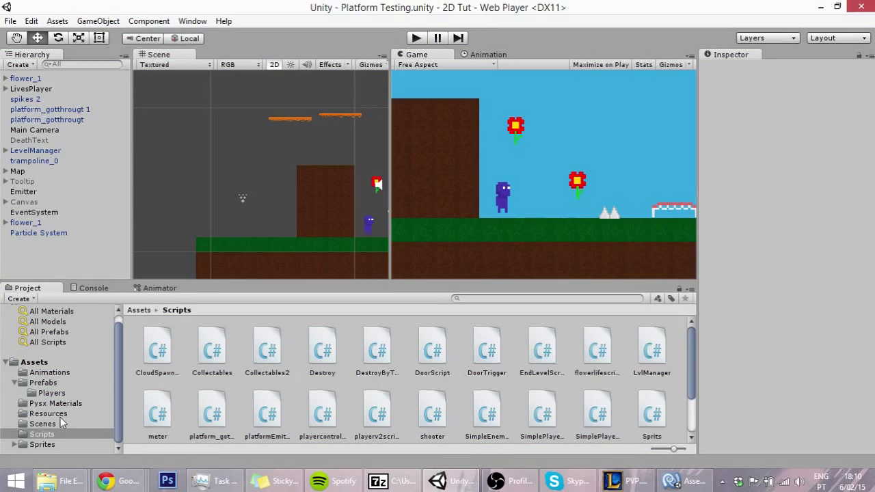
Change the Particle System prefab's Start Size from 0.3 to 0.15.
{"action": "left_click", "coordinate": [43, 383]}
{"action": "left_click", "coordinate": [424, 410]}
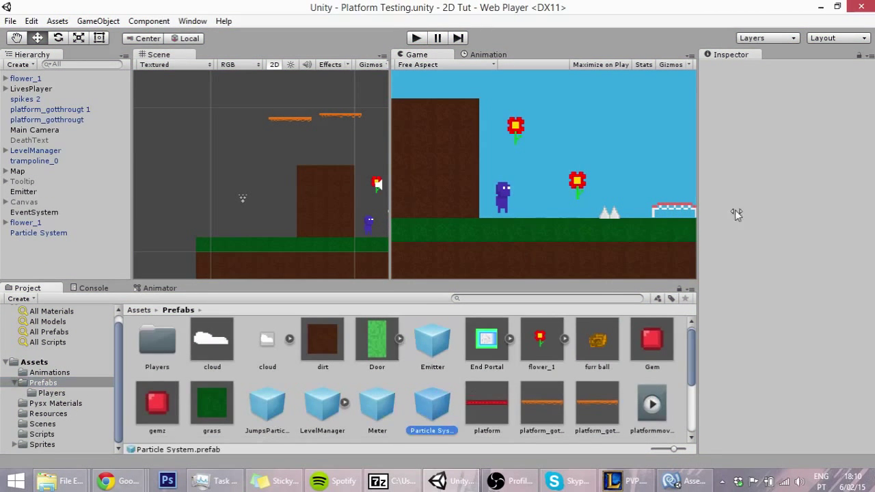
{"action": "left_click", "coordinate": [794, 240]}
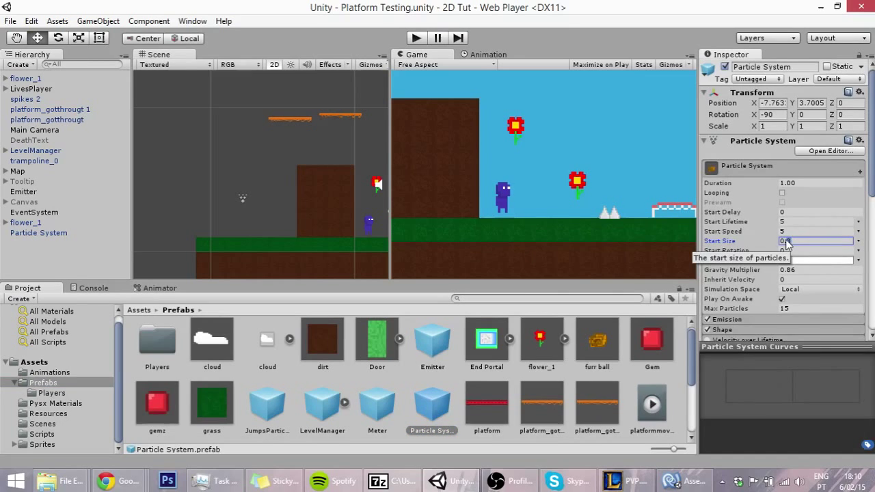
{"action": "type", "text": "0.15"}
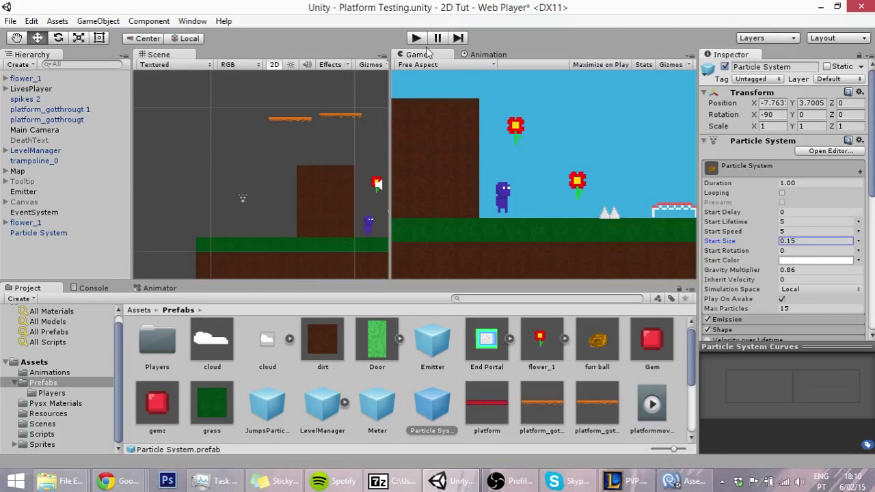
Run the level in Play mode, move right, jump and shoot fur balls at the wall.
{"action": "left_click", "coordinate": [419, 38]}
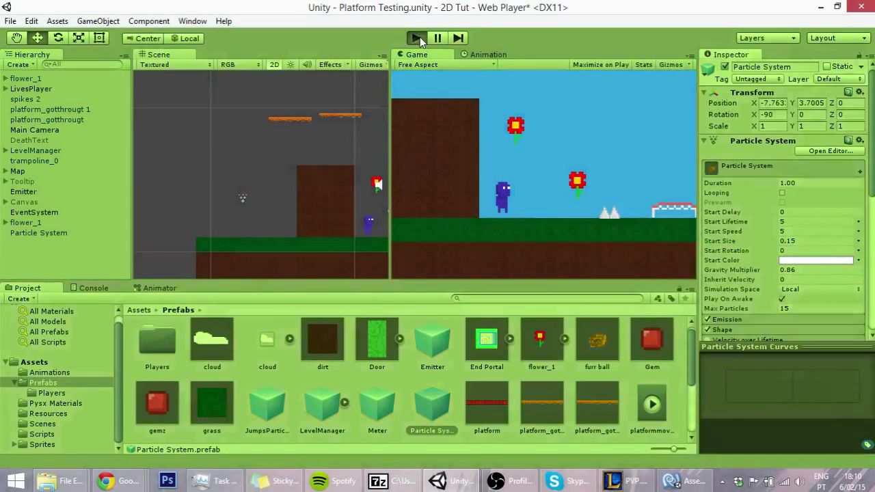
{"action": "key", "text": "Right"}
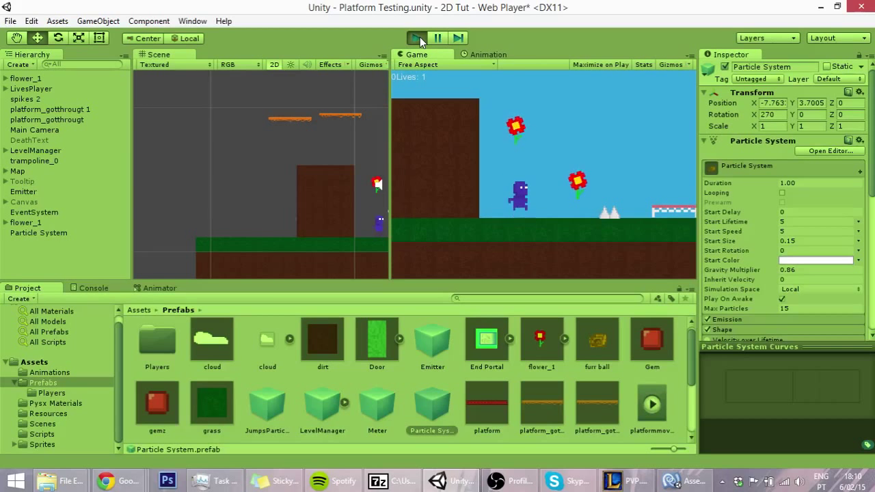
{"action": "key", "text": "space"}
{"action": "key", "text": "ctrl"}
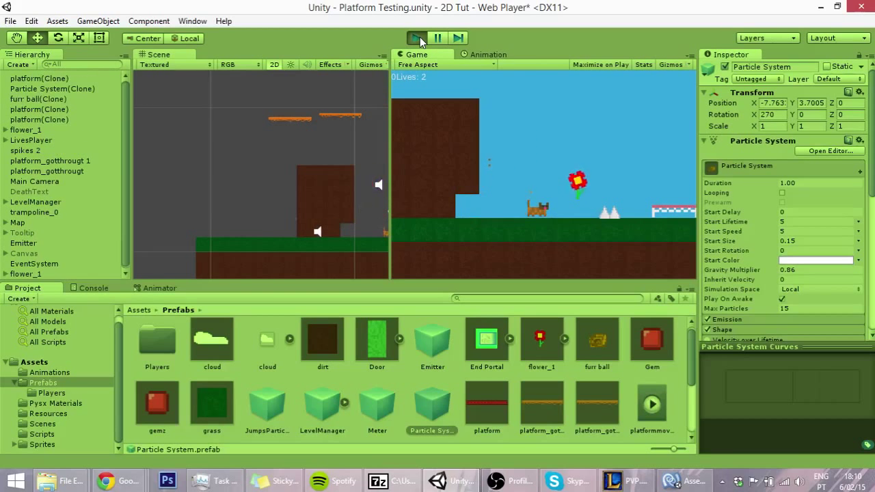